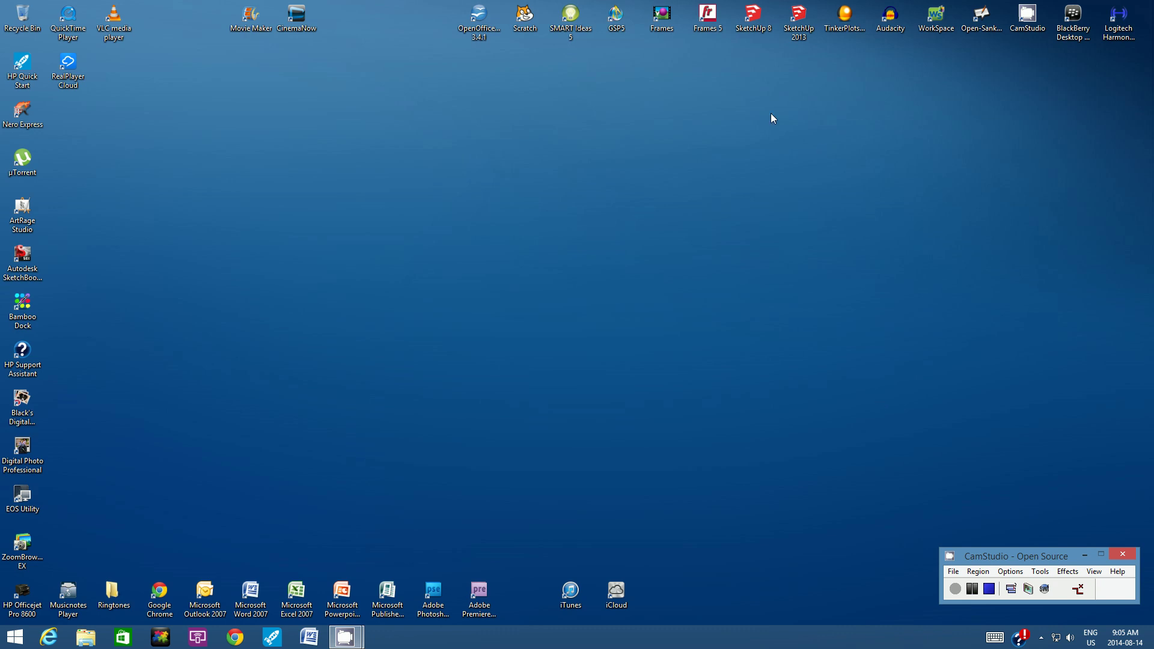
- Launch SketchUp 8 from the desktop and start a new model with the default Simple Template - Meters
double_click(752, 30)
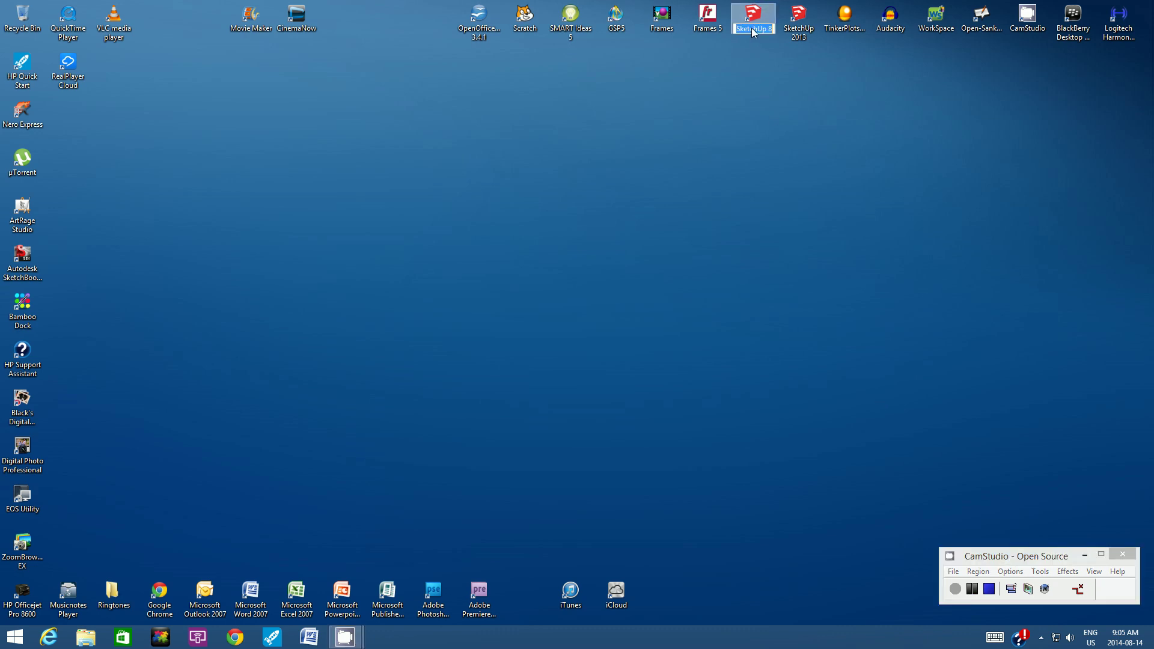
left_click(752, 65)
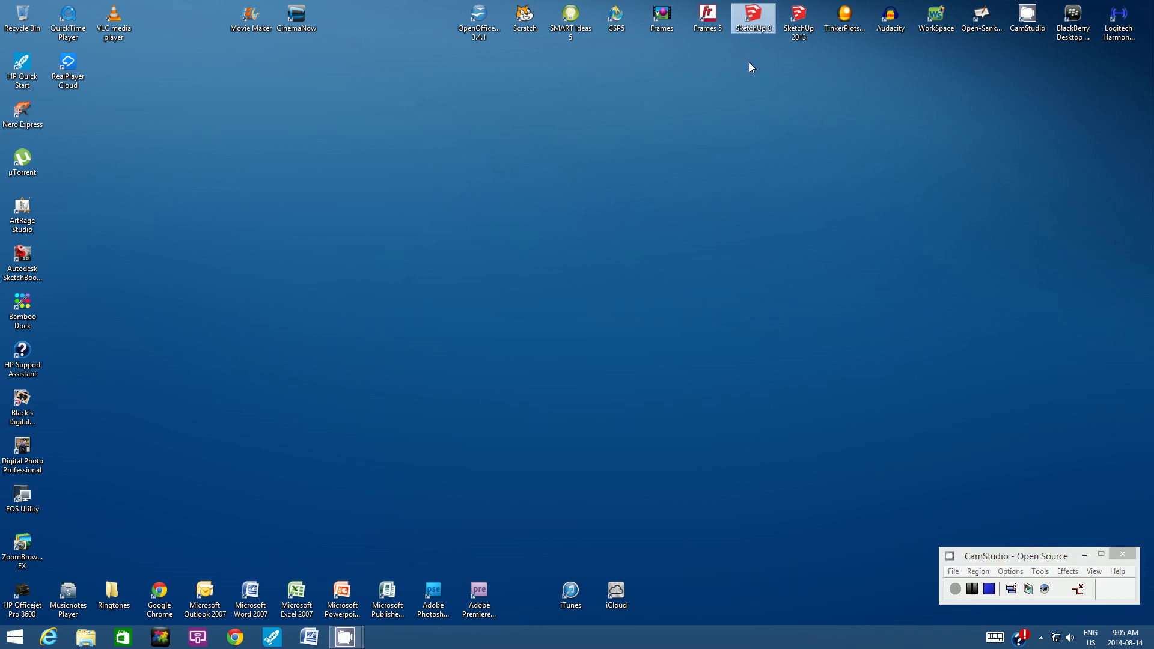
double_click(751, 22)
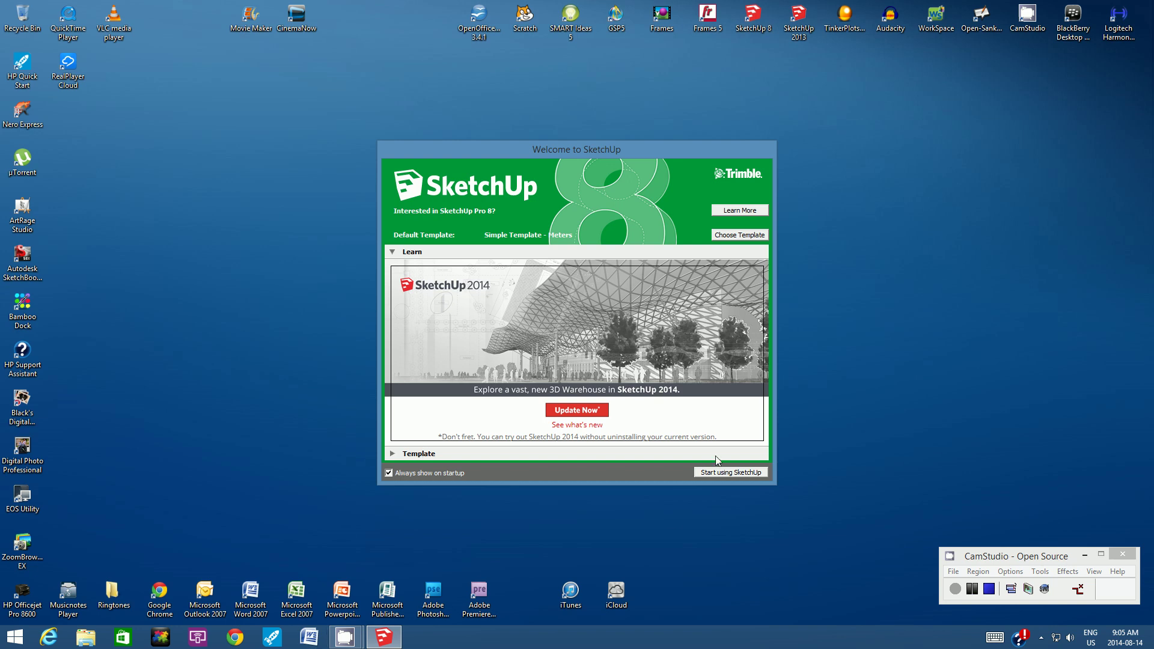
left_click(723, 472)
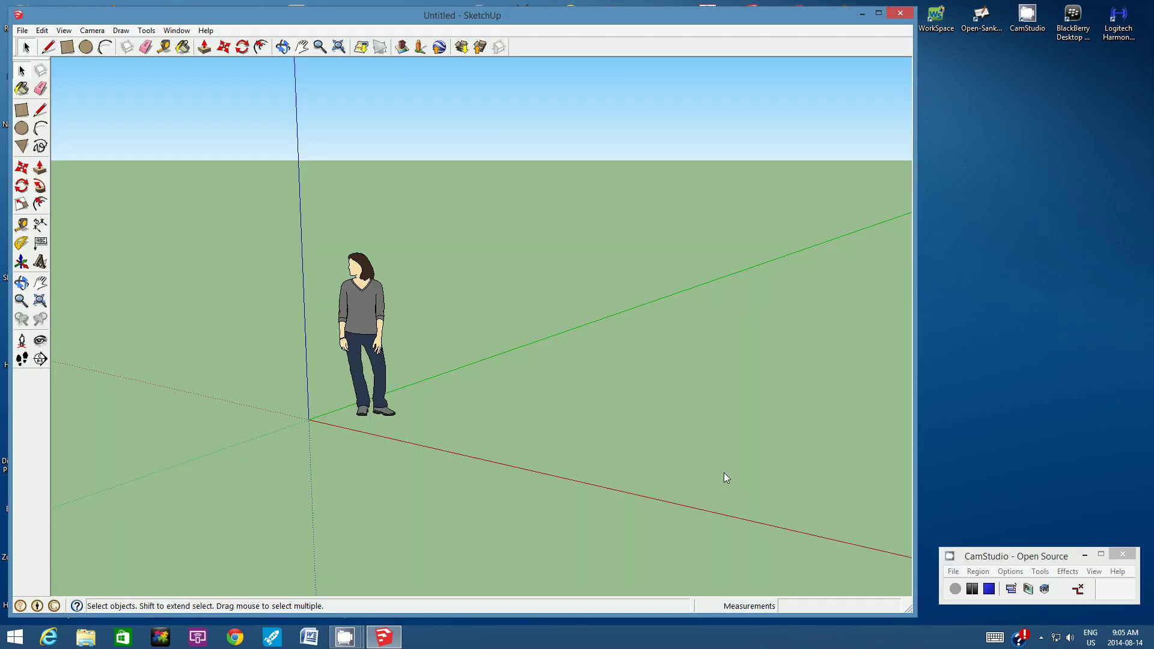
- Save the new model as puzzle in the Documents folder
left_click(22, 31)
left_click(47, 90)
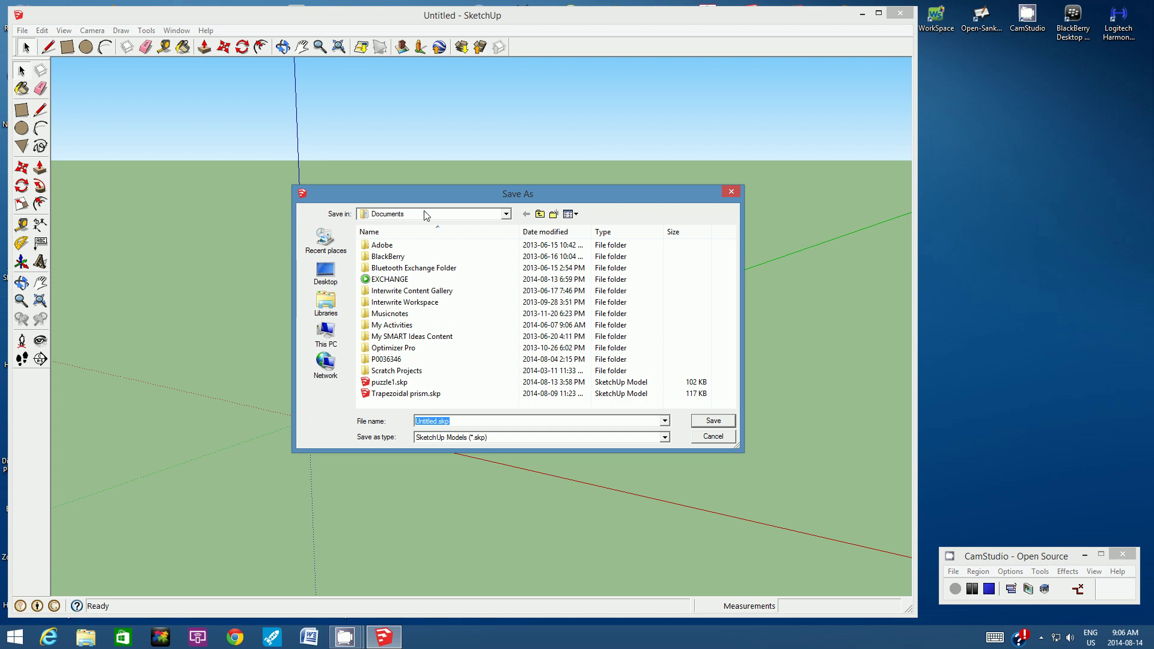
left_click(506, 214)
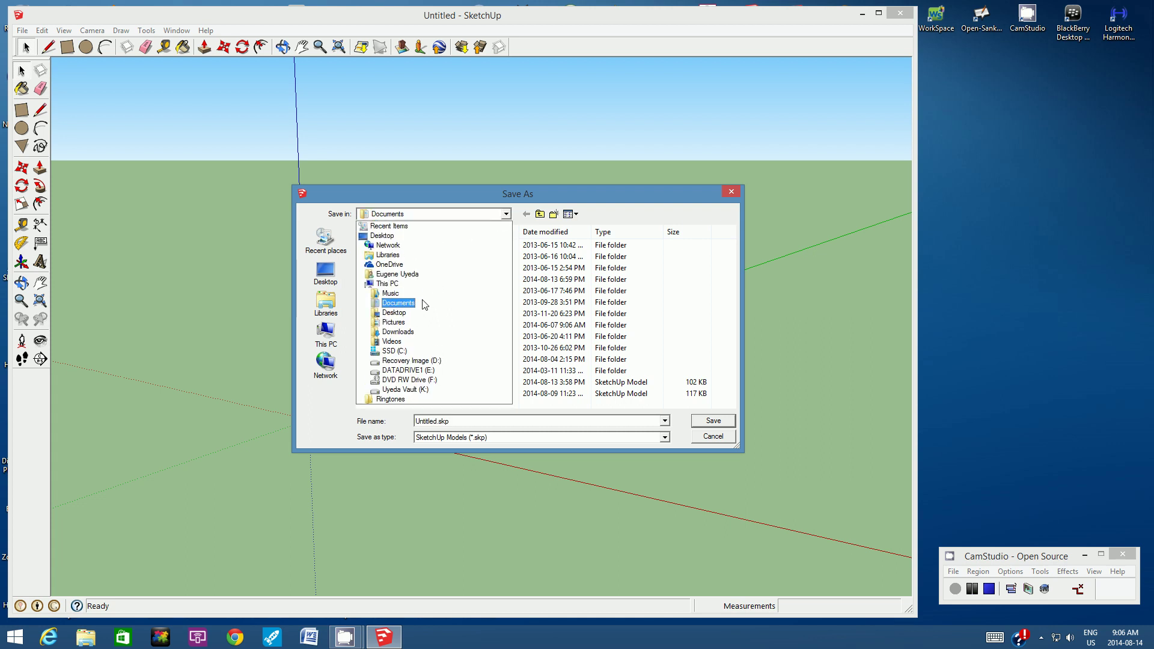
left_click(424, 304)
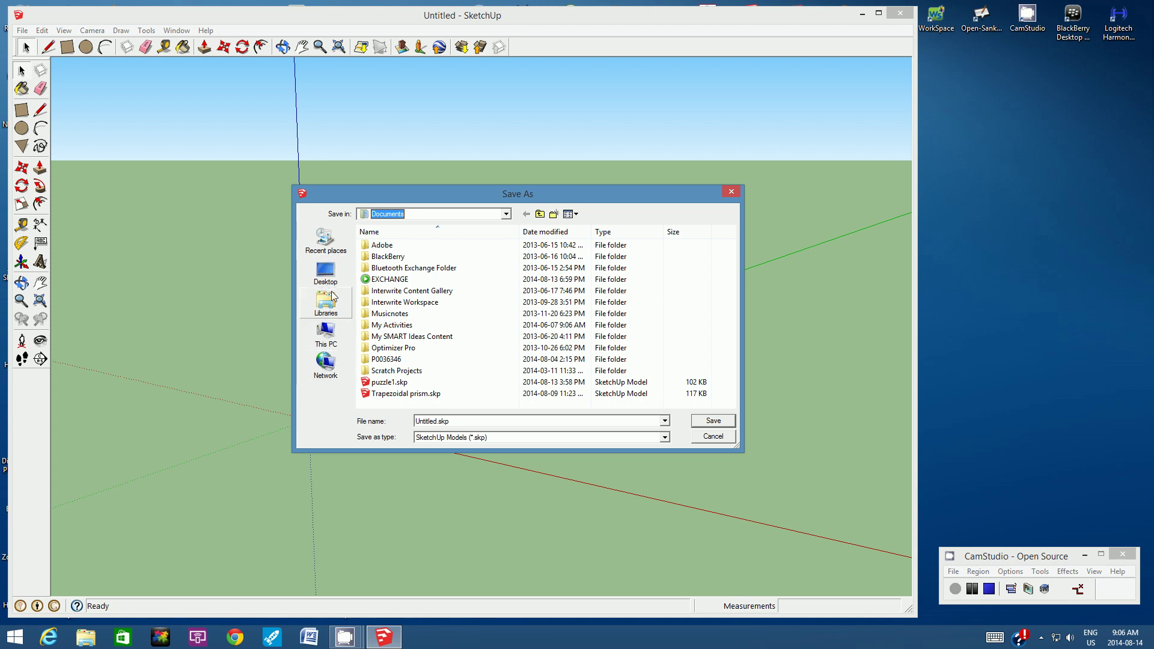
left_click(427, 419)
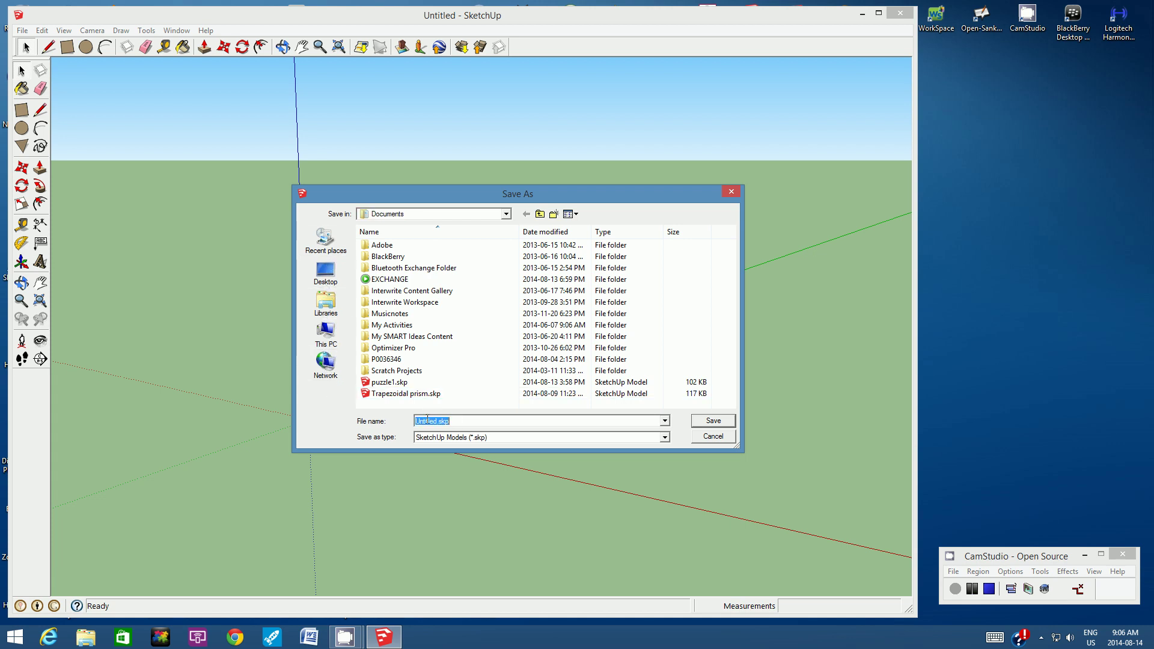
type("puzl")
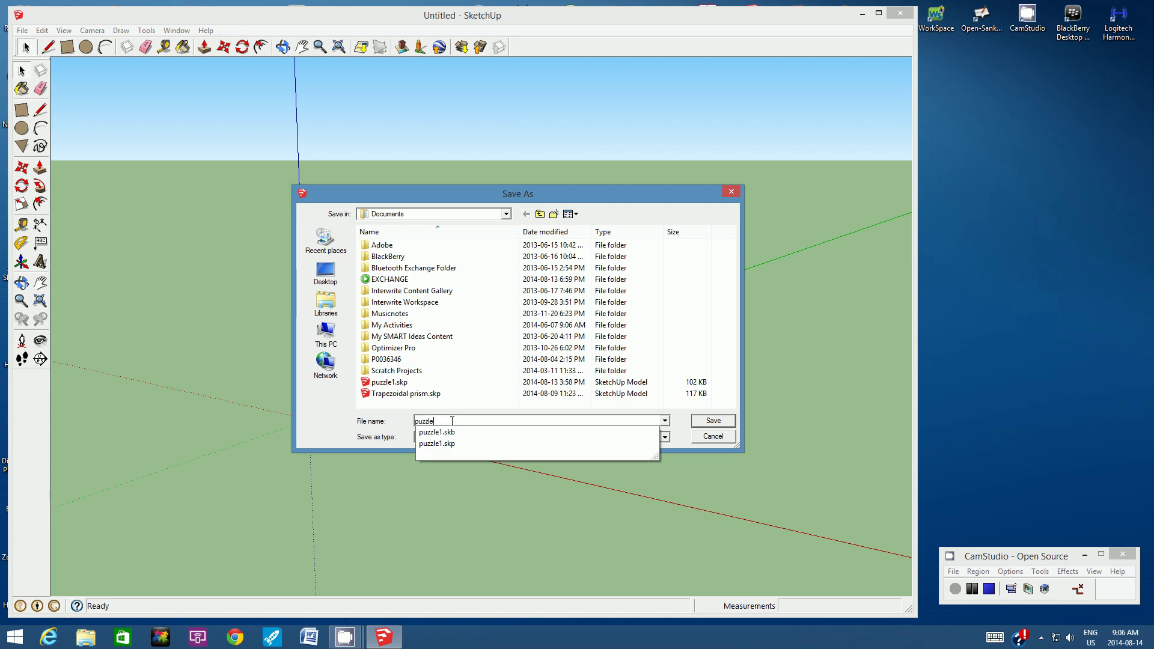
left_click(707, 425)
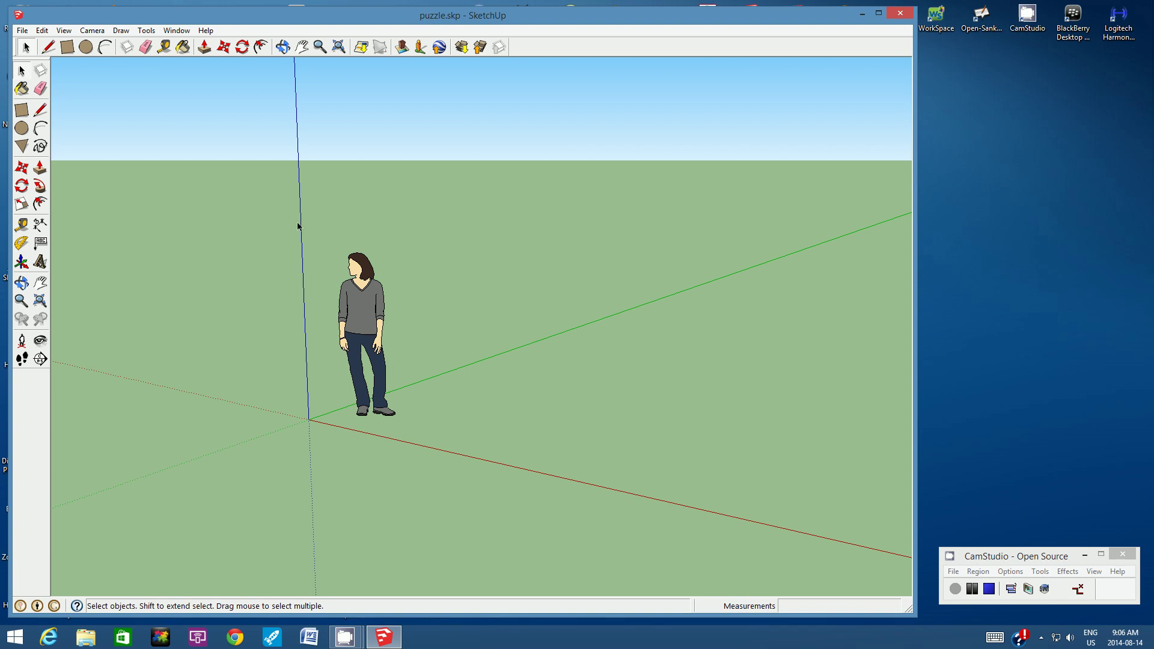
- Switch the camera to the standard Top view
left_click(98, 32)
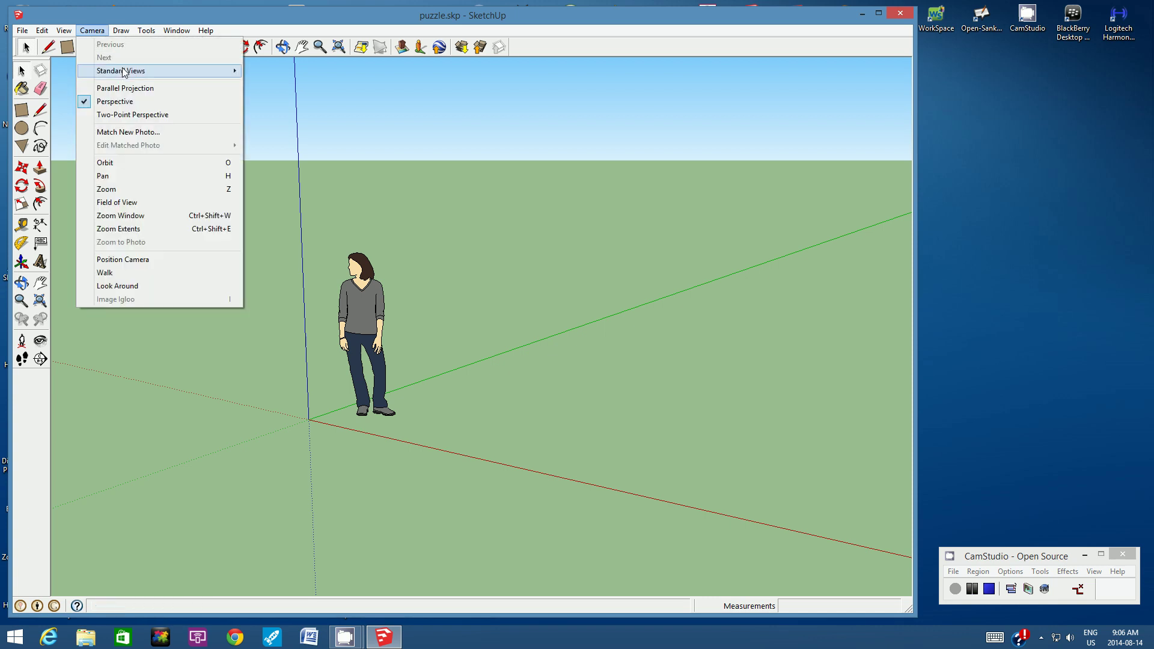
mouse_move(123, 71)
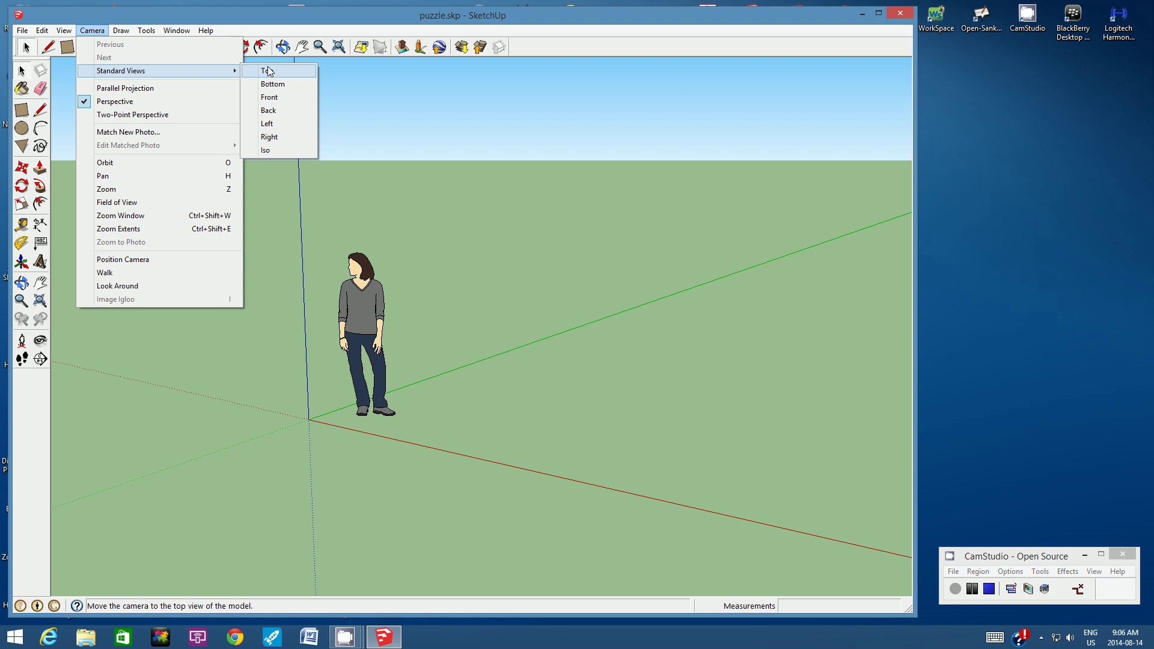
left_click(290, 69)
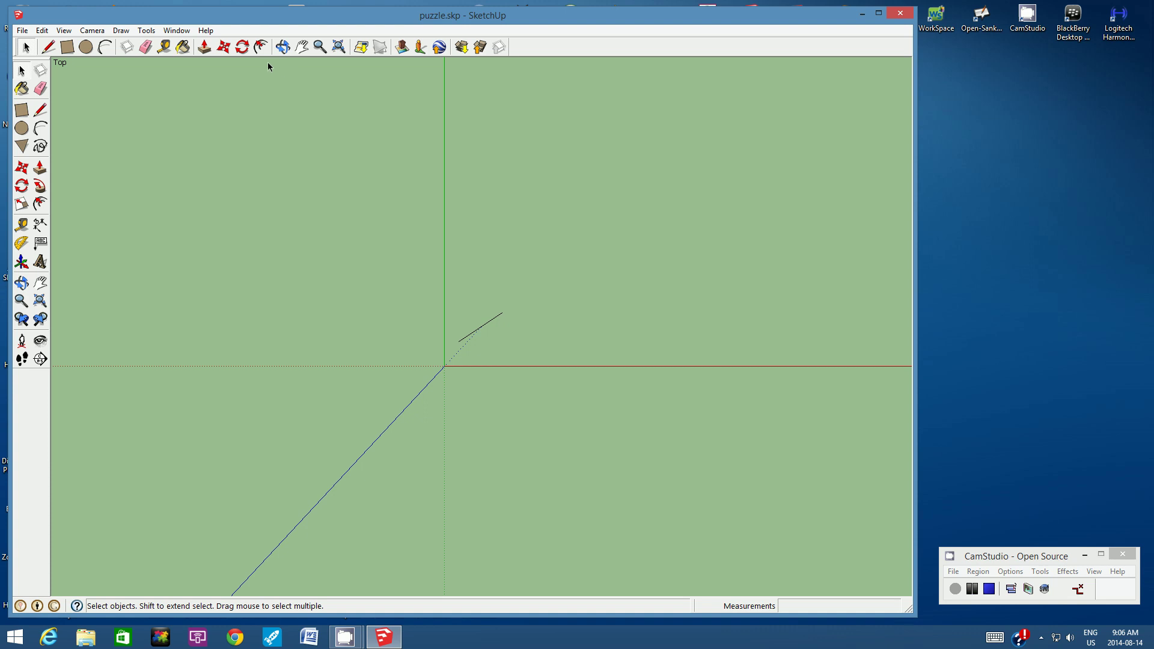
- Draw an 18 cm by 15 cm rectangle with its first corner on the solid red axis, away from the origin
left_click(324, 47)
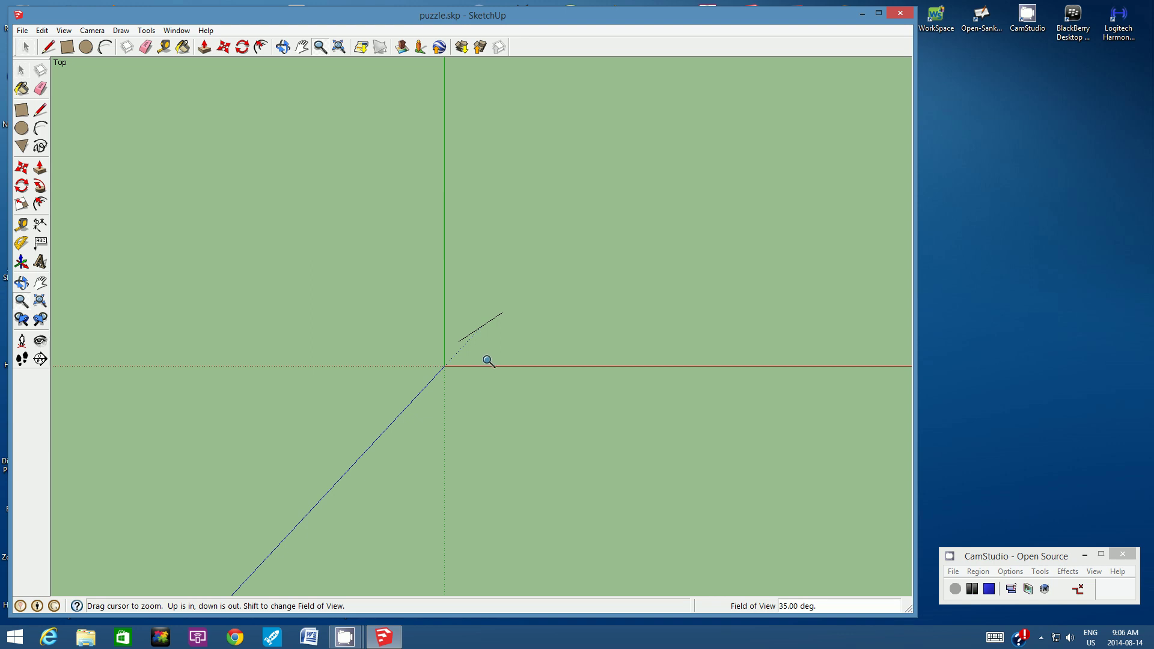
scroll(492, 364, "up", 6)
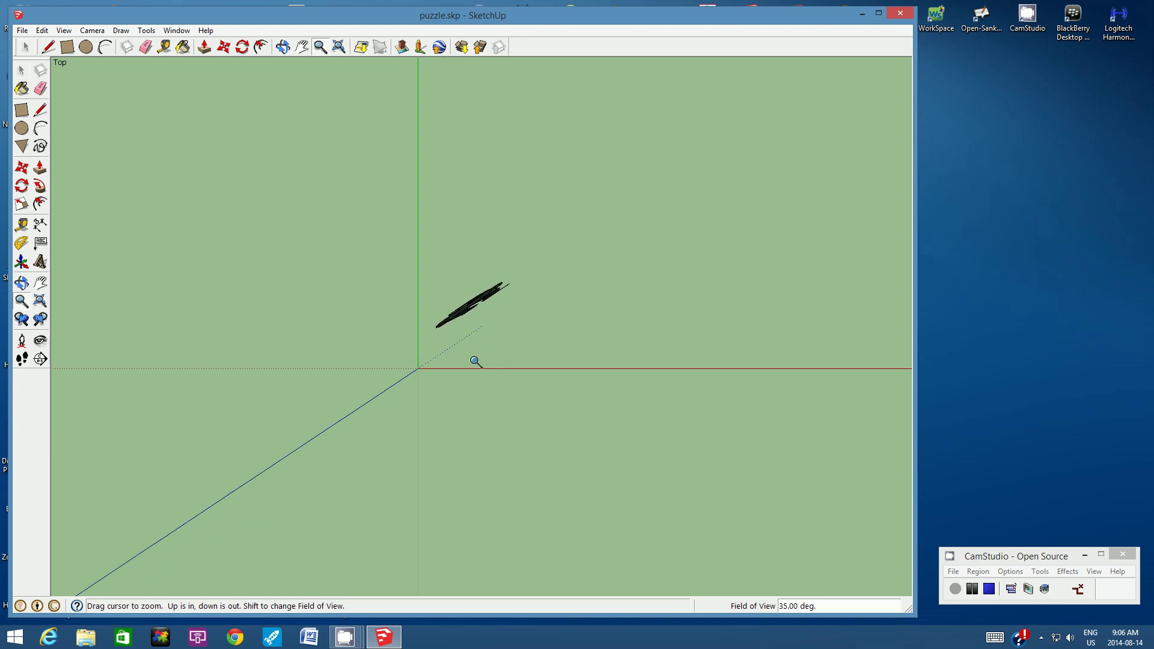
scroll(470, 361, "up", 2)
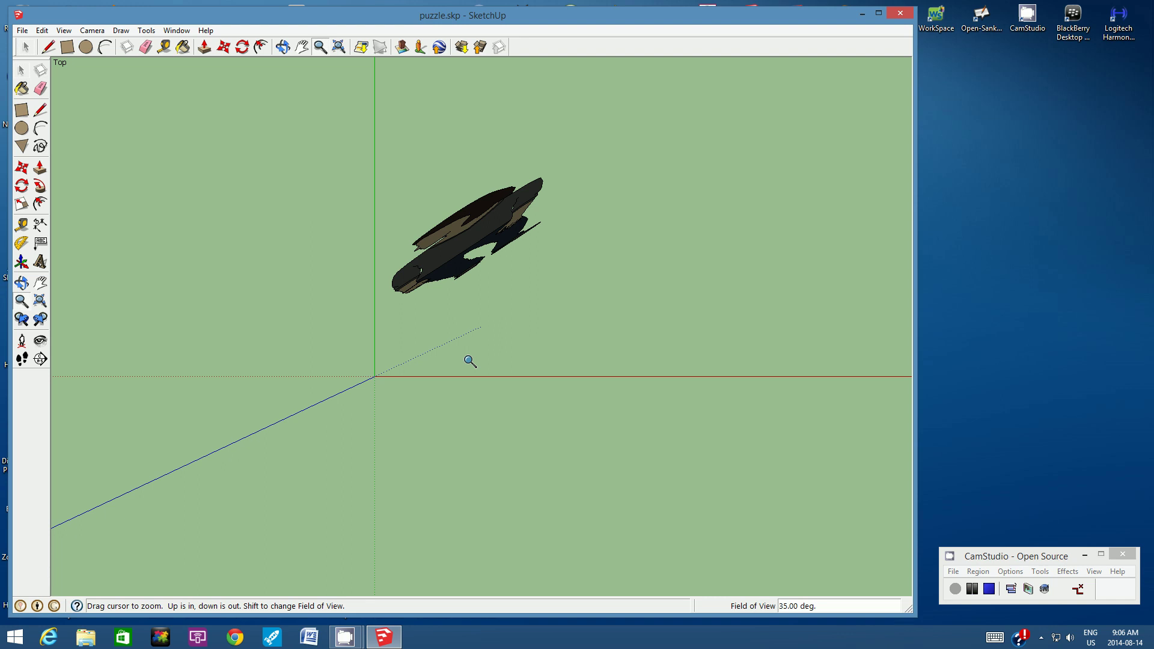
left_click(68, 48)
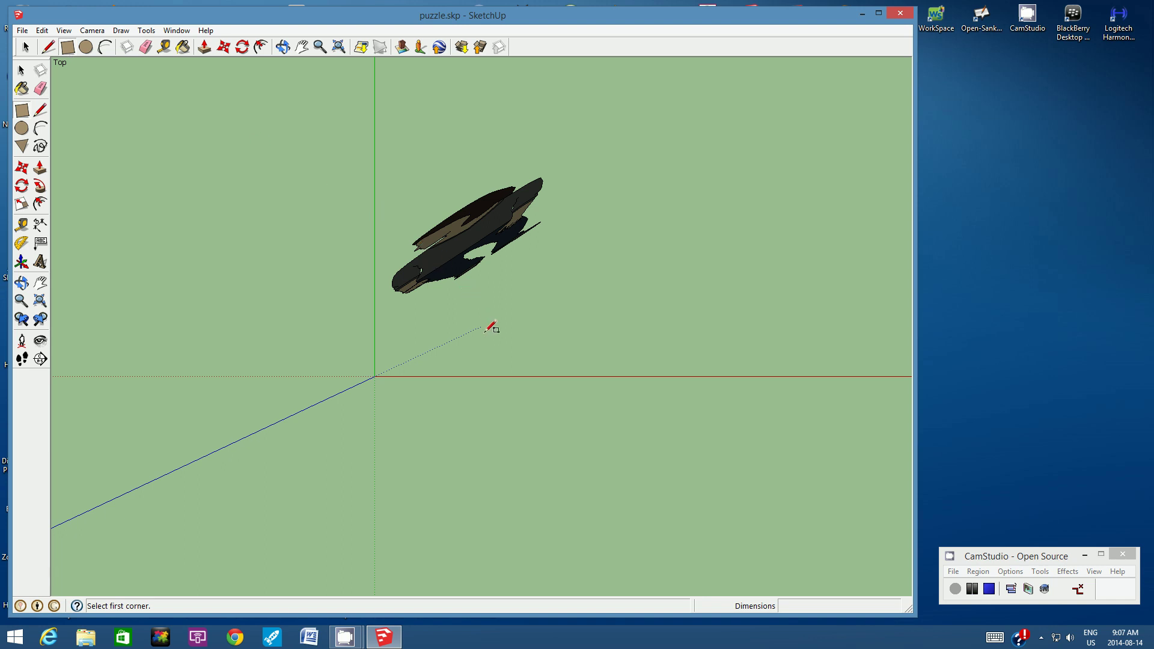
left_click(482, 375)
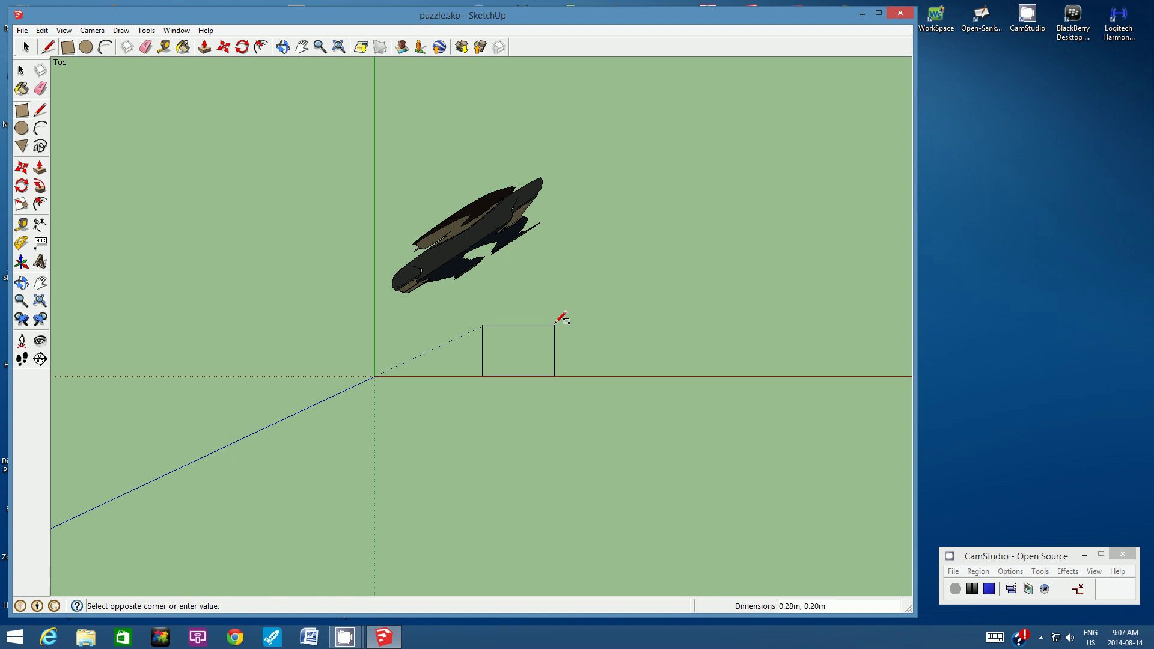
type("18cm, 15cm")
key("Return")
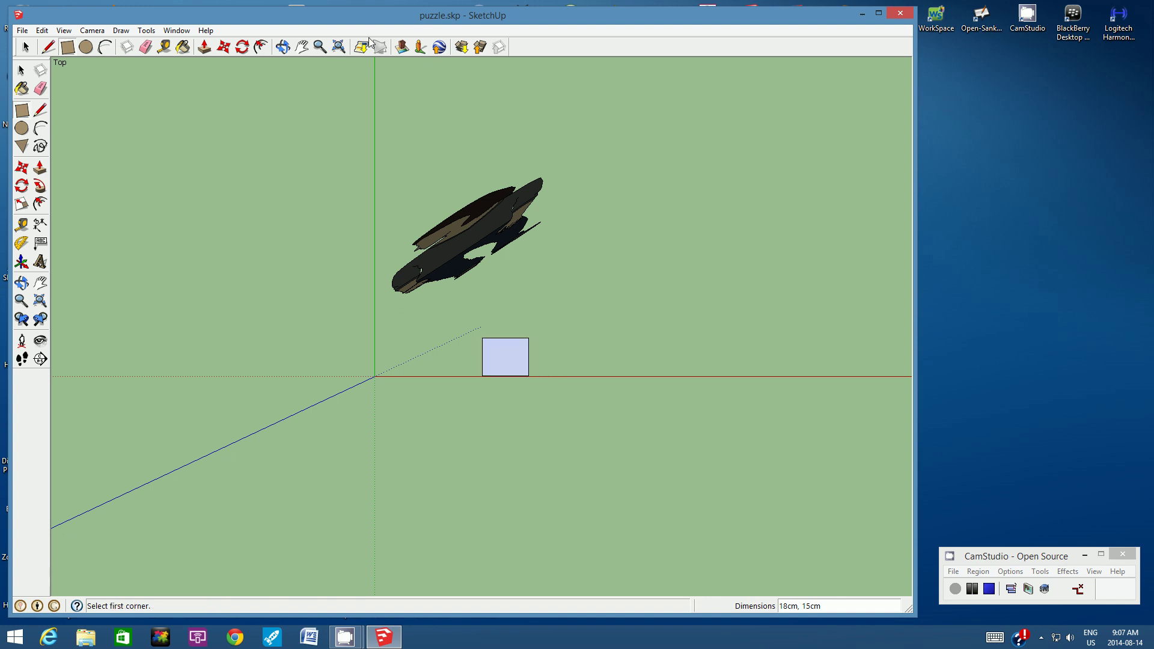
left_click(320, 47)
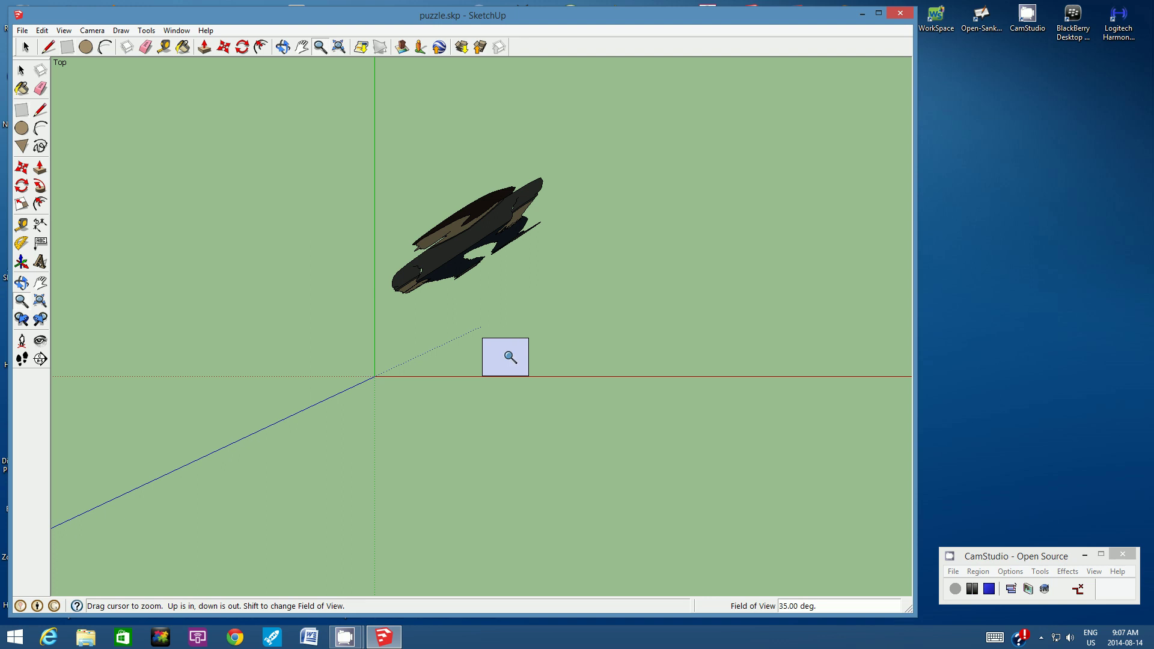
scroll(510, 357, "up", 5)
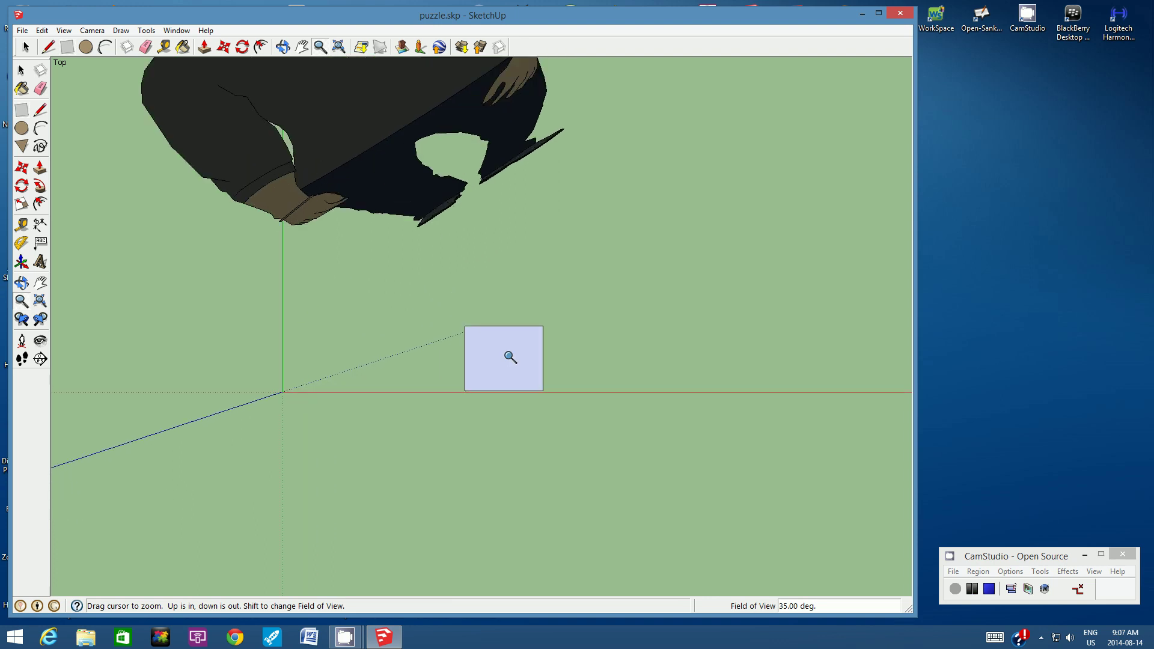
scroll(510, 357, "up", 5)
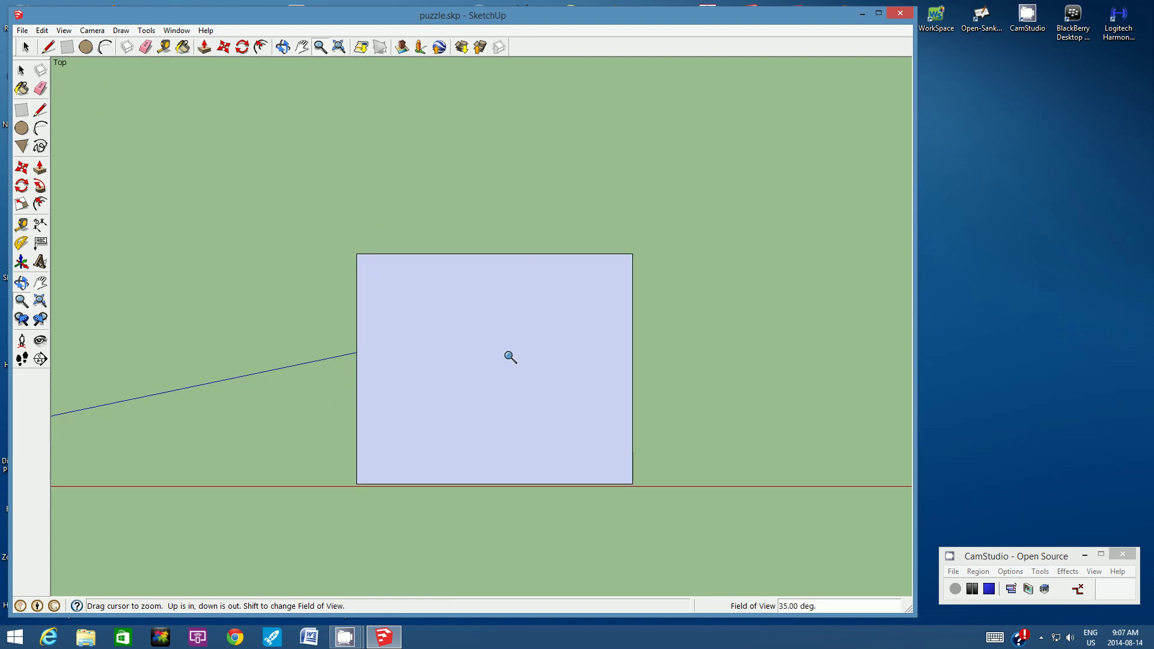
scroll(499, 395, "up", 3)
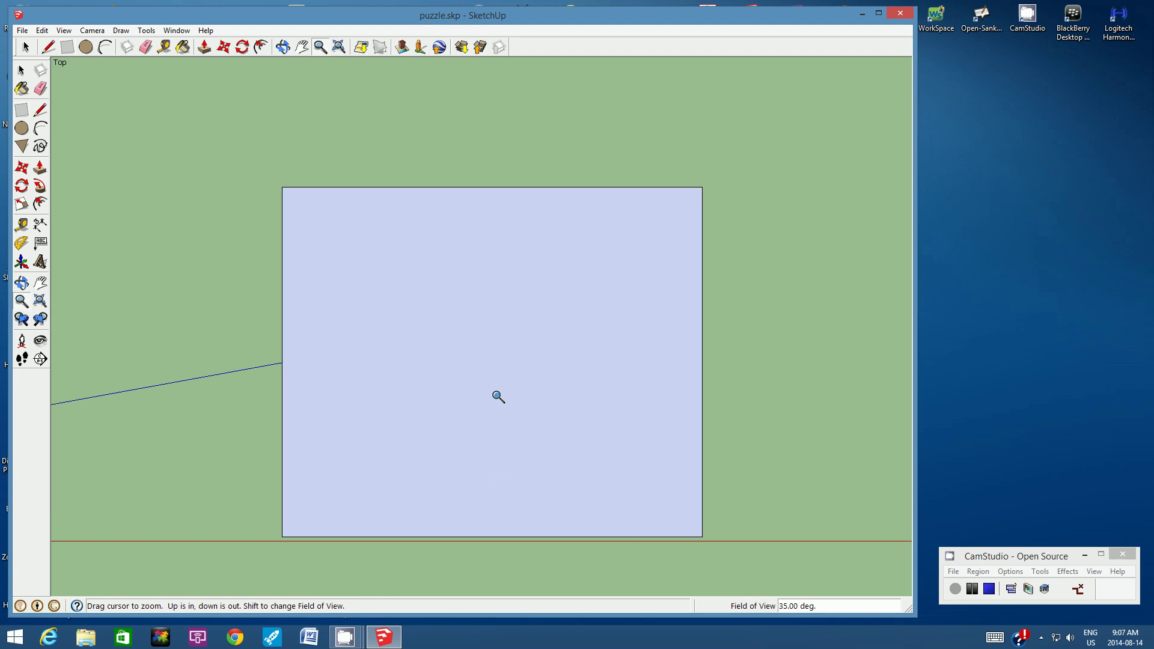
left_click(262, 48)
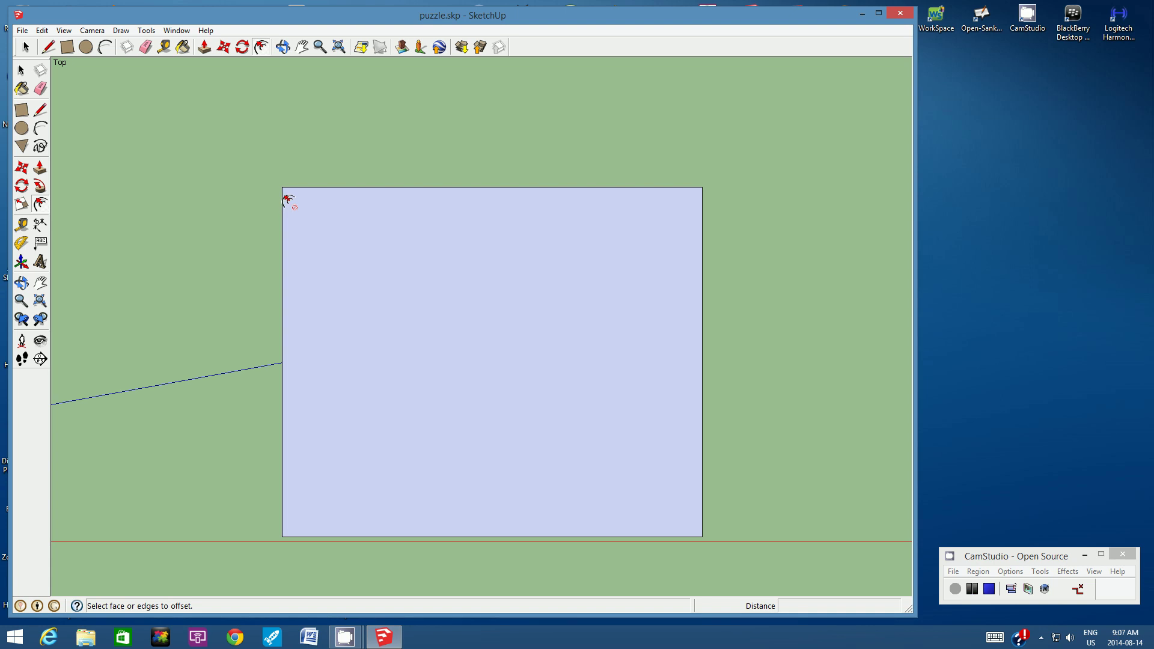
left_click(288, 194)
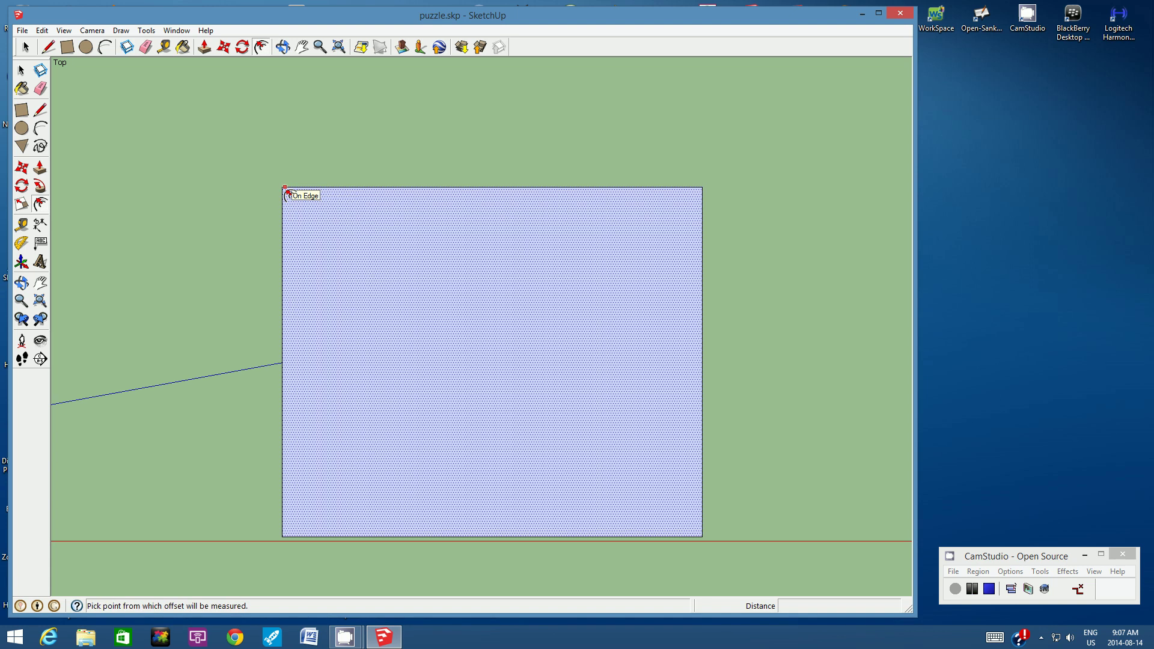
left_click(327, 216)
left_click(41, 30)
left_click(60, 44)
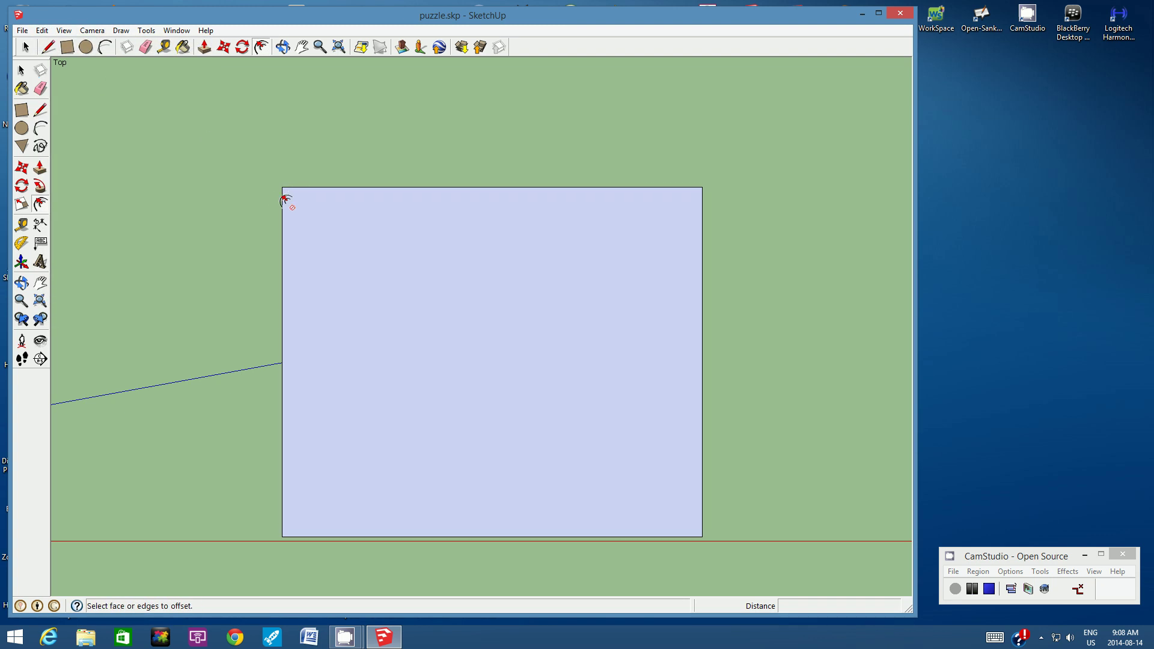
- Try offsetting the rectangle's outline 1 cm inward, then undo the offset
left_click(286, 202)
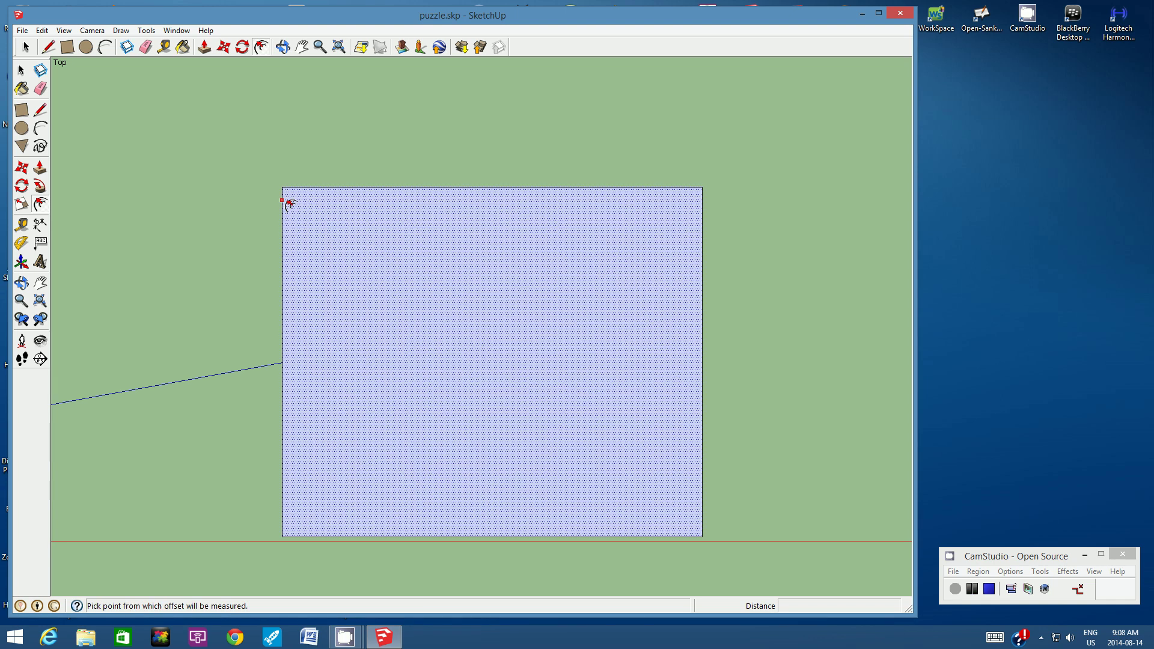
left_click(287, 204)
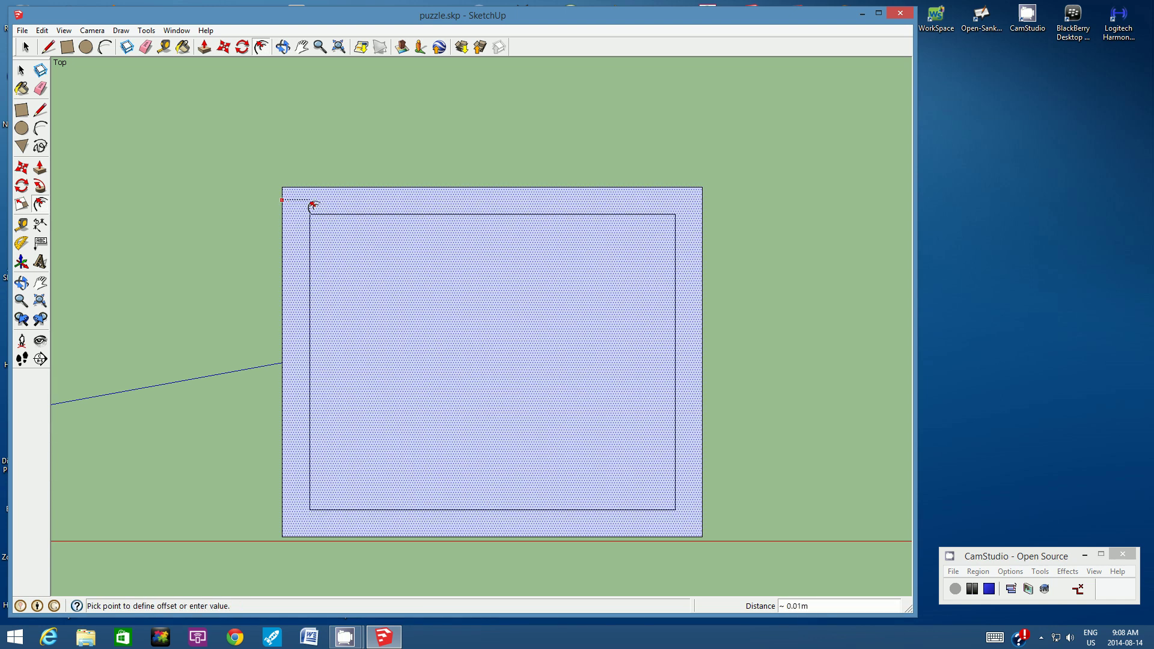
type("1cm")
key("Return")
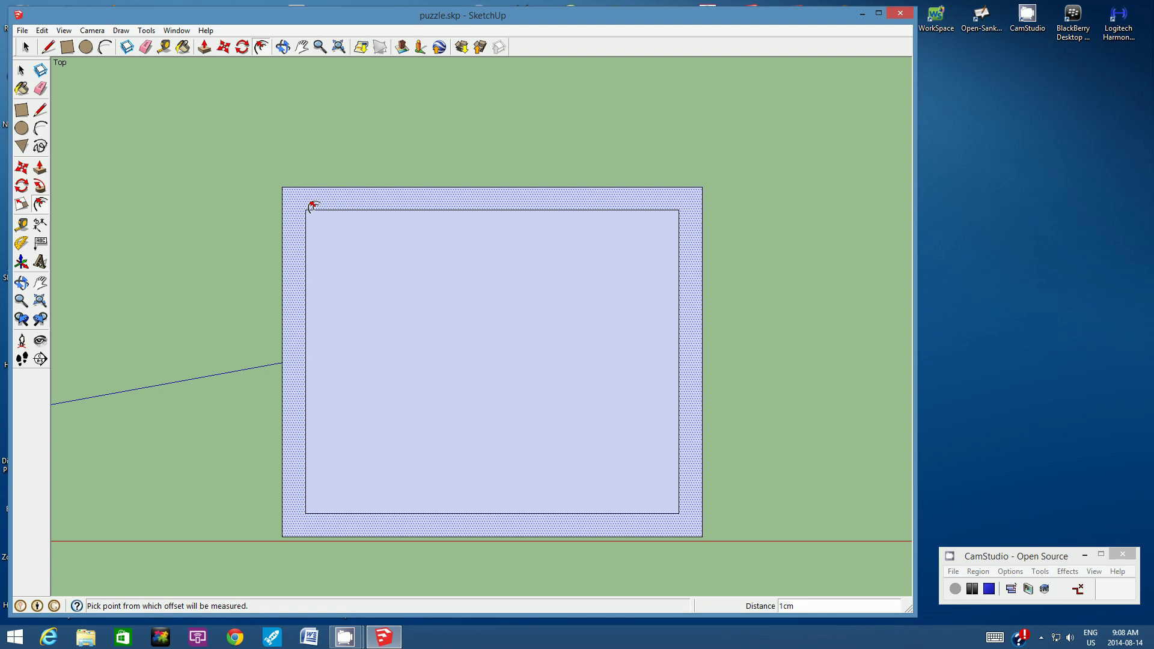
key("Escape")
left_click(41, 30)
left_click(72, 44)
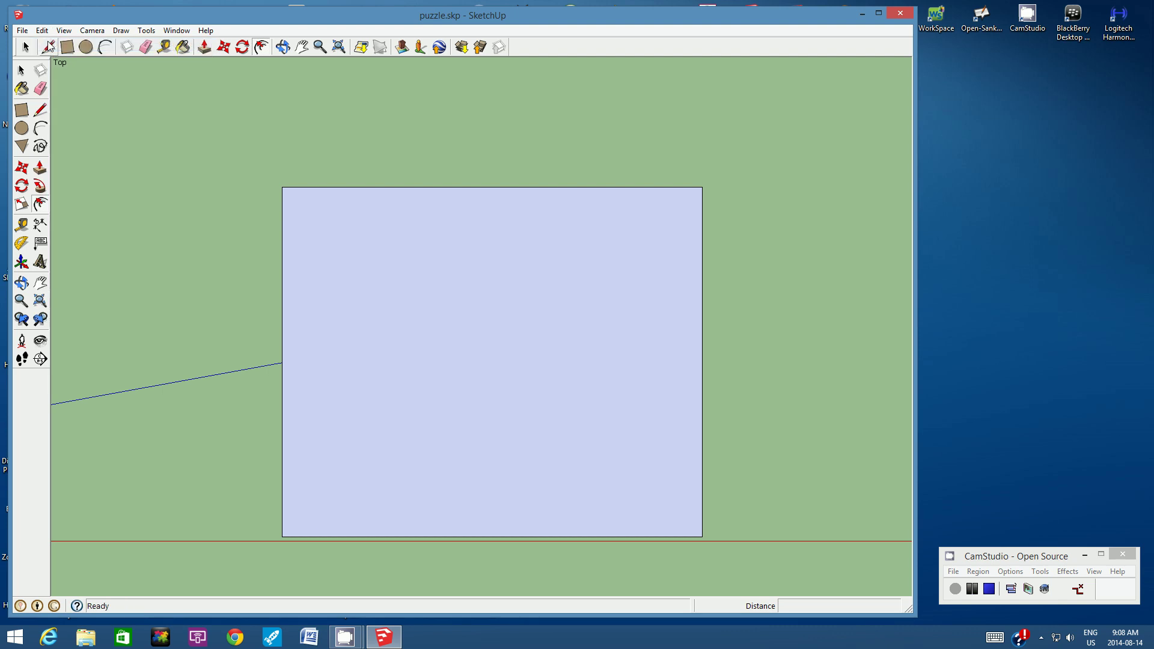
- Offset the rectangle's outline 1 cm inward to form a border around the inside
left_click(261, 48)
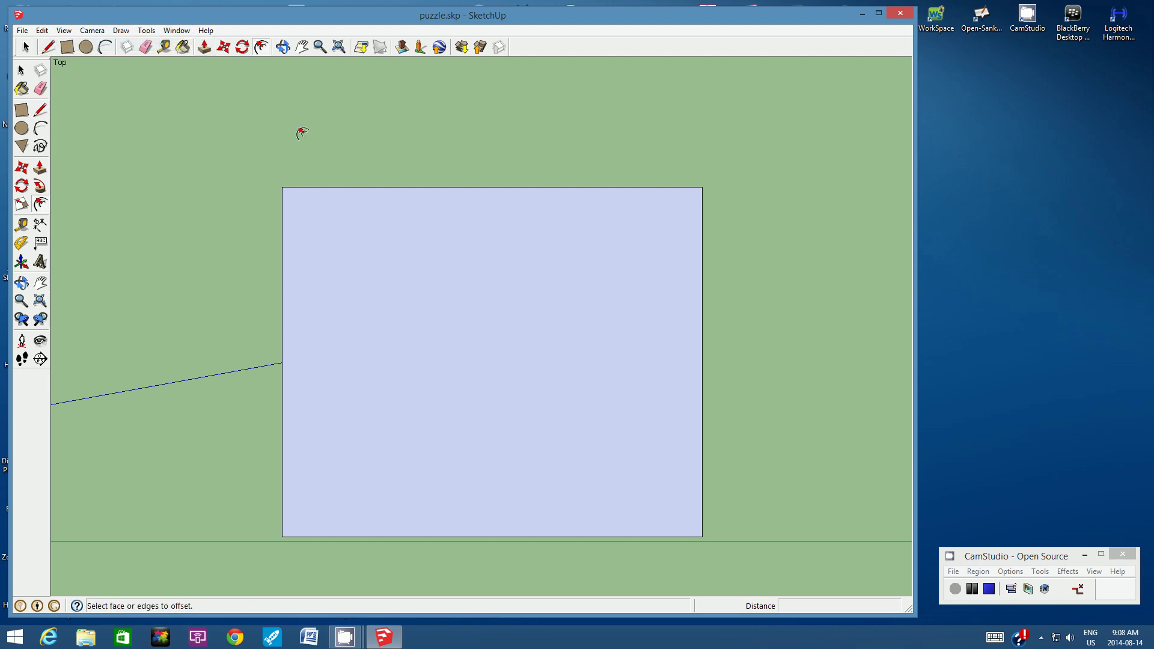
left_click(288, 199)
left_click(288, 193)
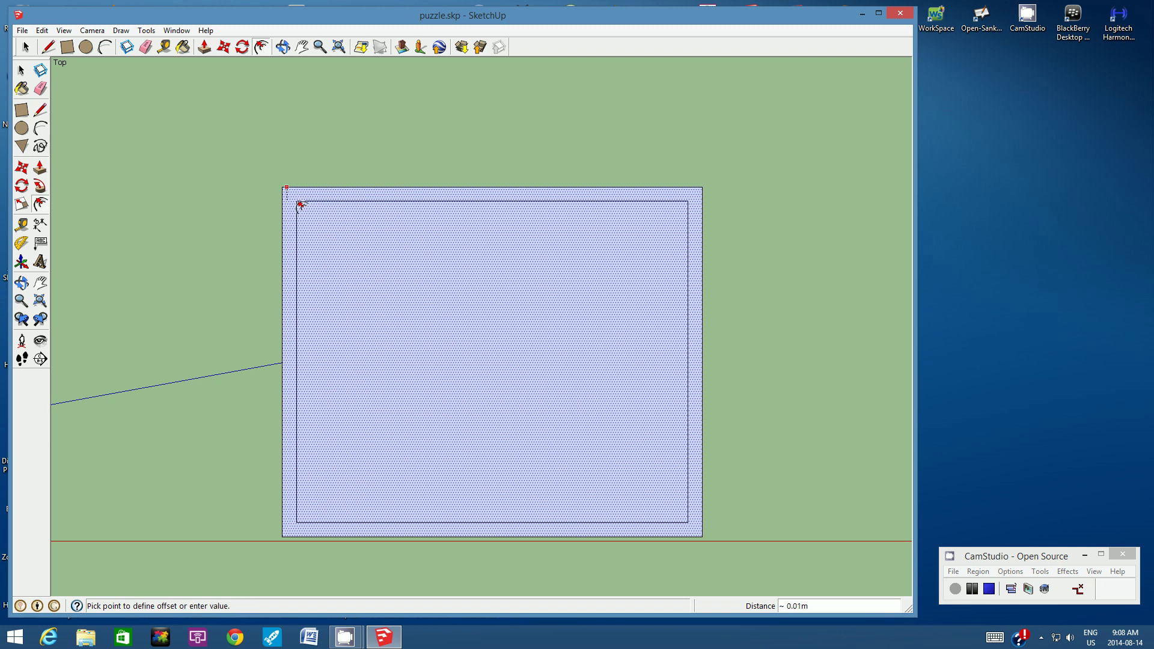
type("1cm")
key("Return")
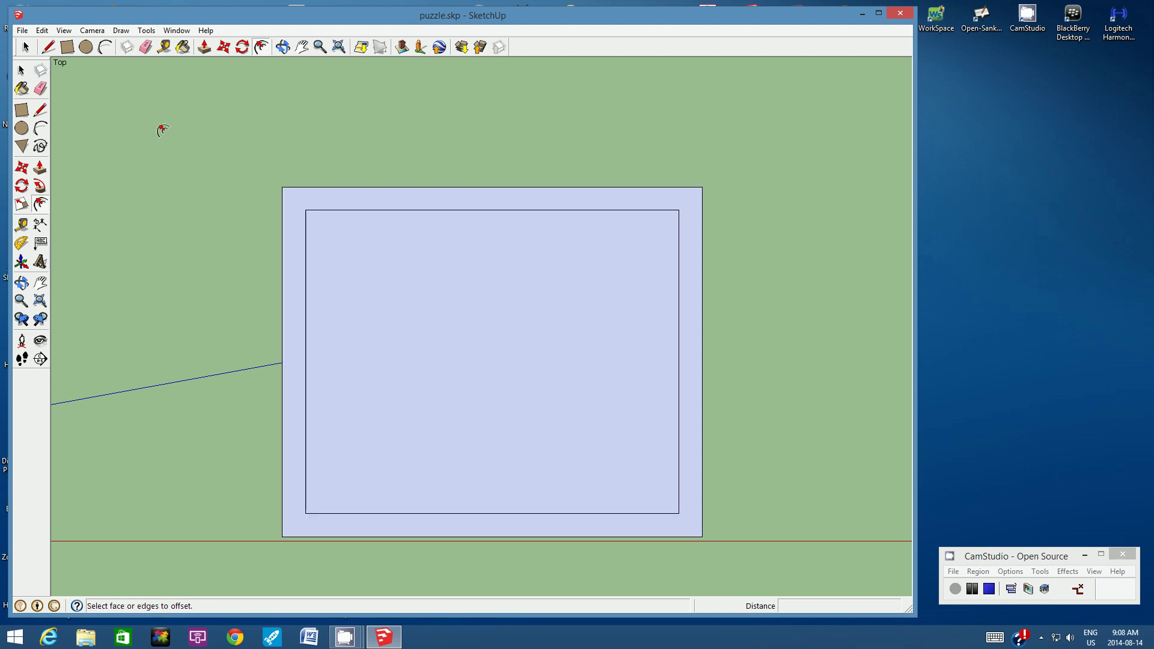
- Draw two horizontal lines about 16 cm long across the inner rectangle, dividing it into three rows of roughly equal height
left_click(49, 47)
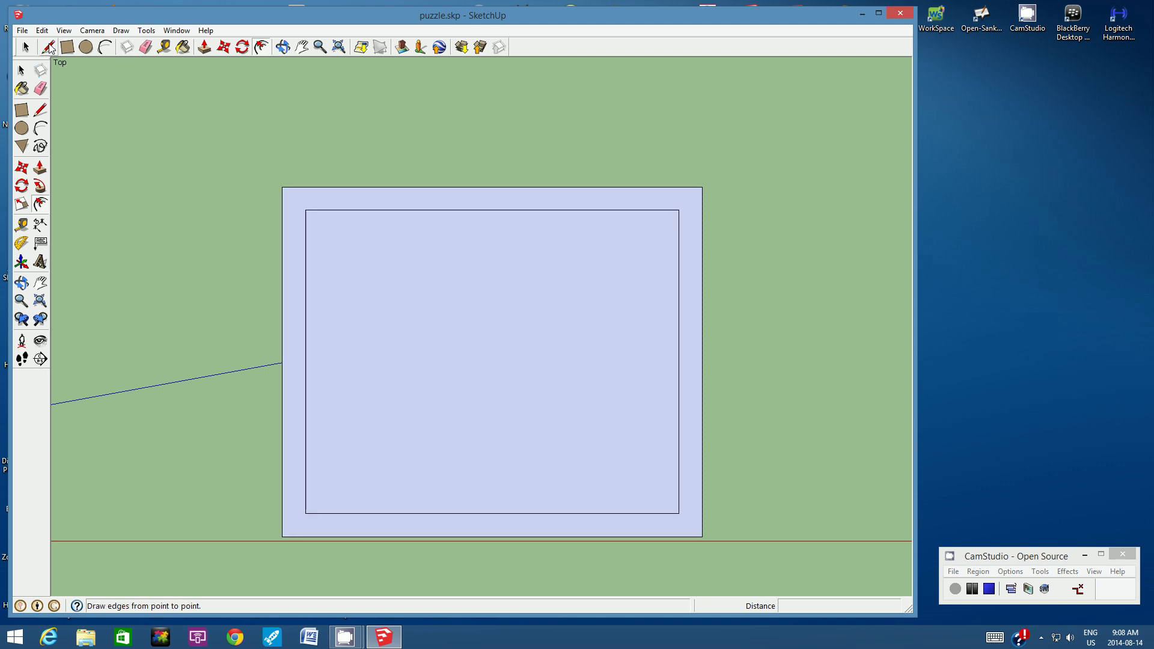
left_click(50, 47)
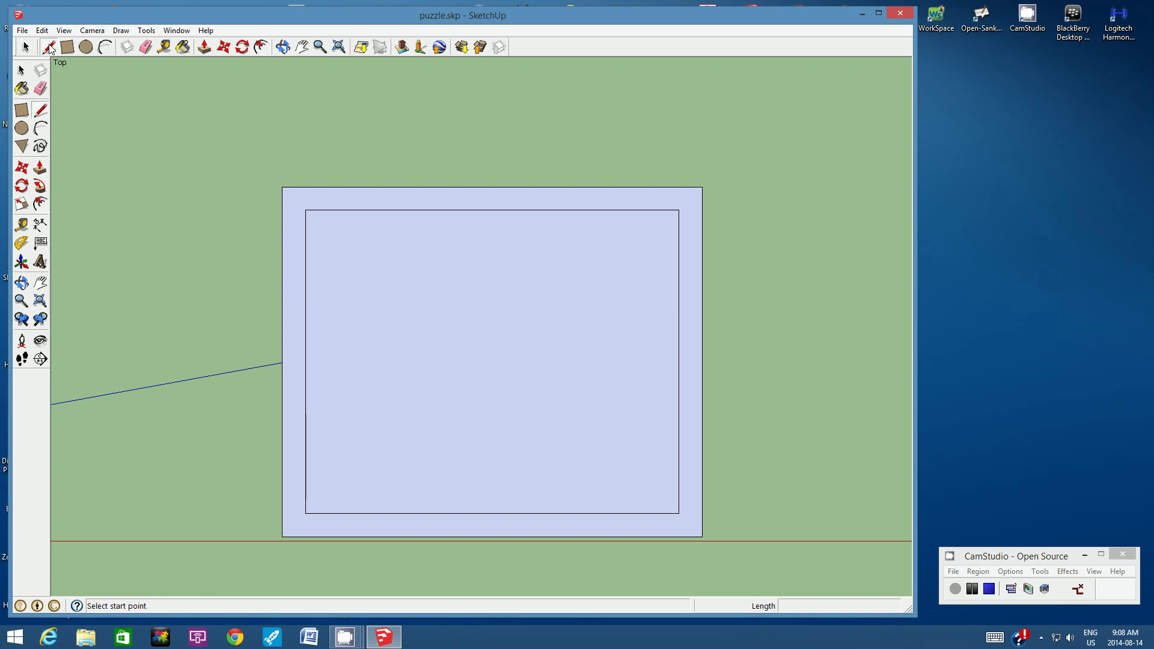
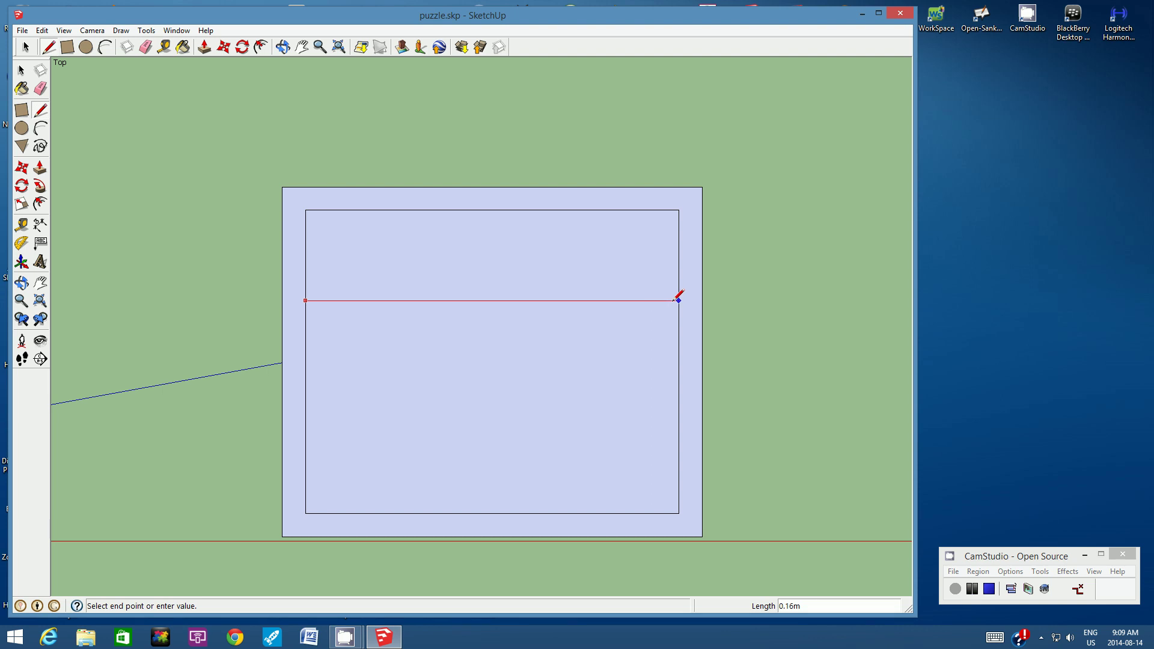
left_click(679, 300)
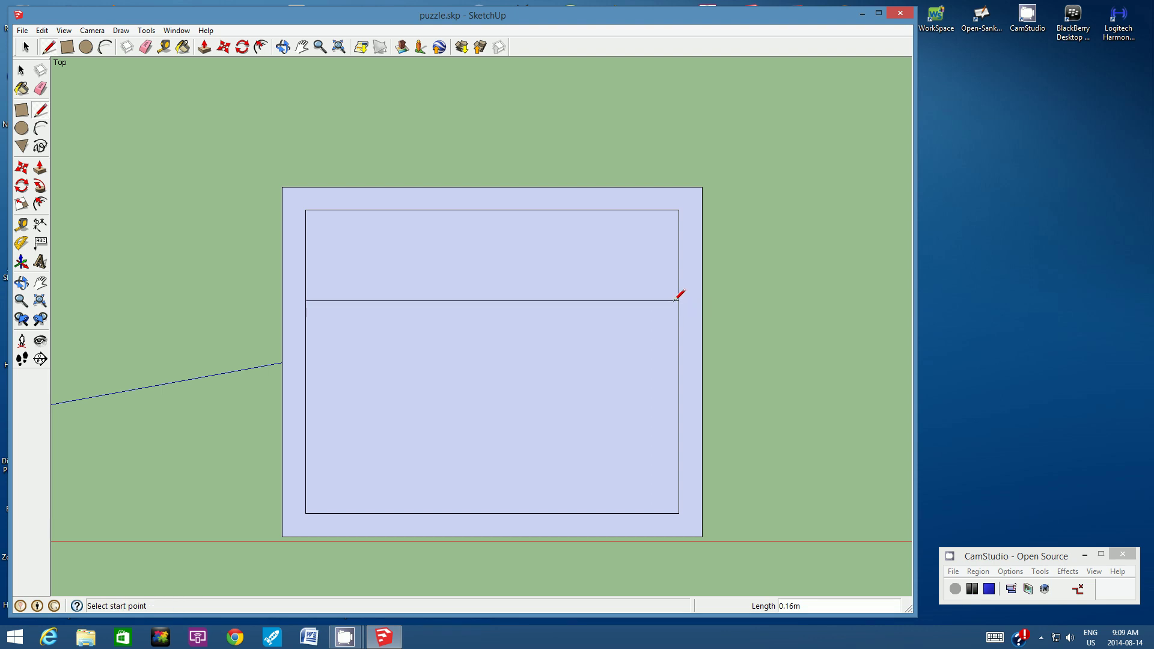
left_click(306, 407)
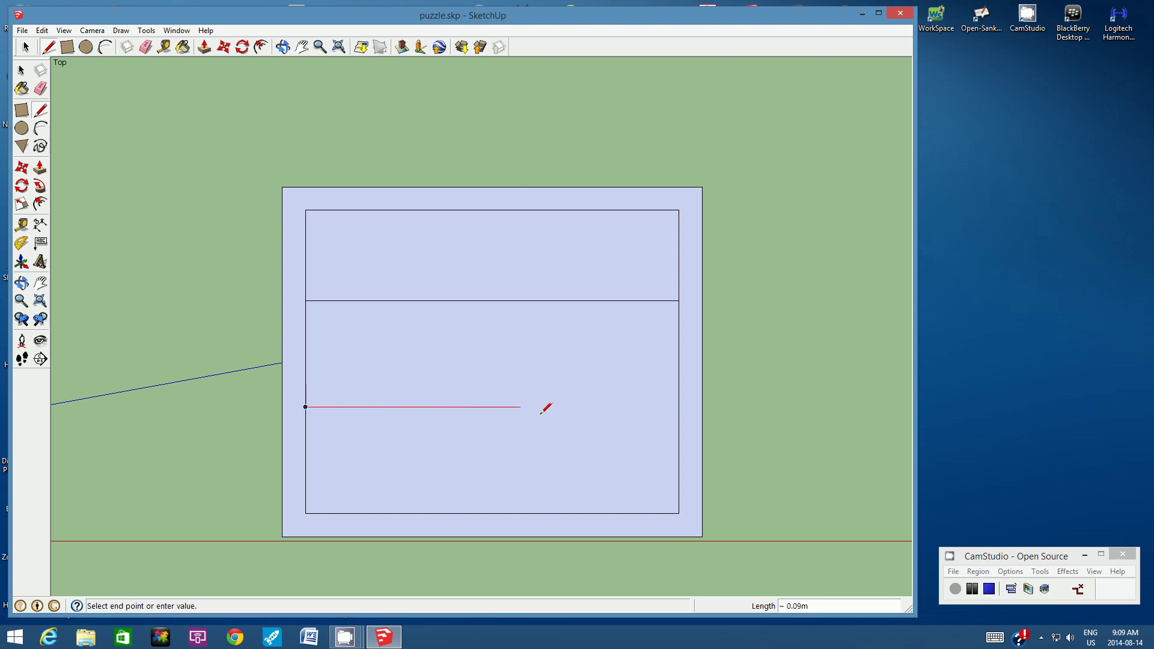
left_click(679, 407)
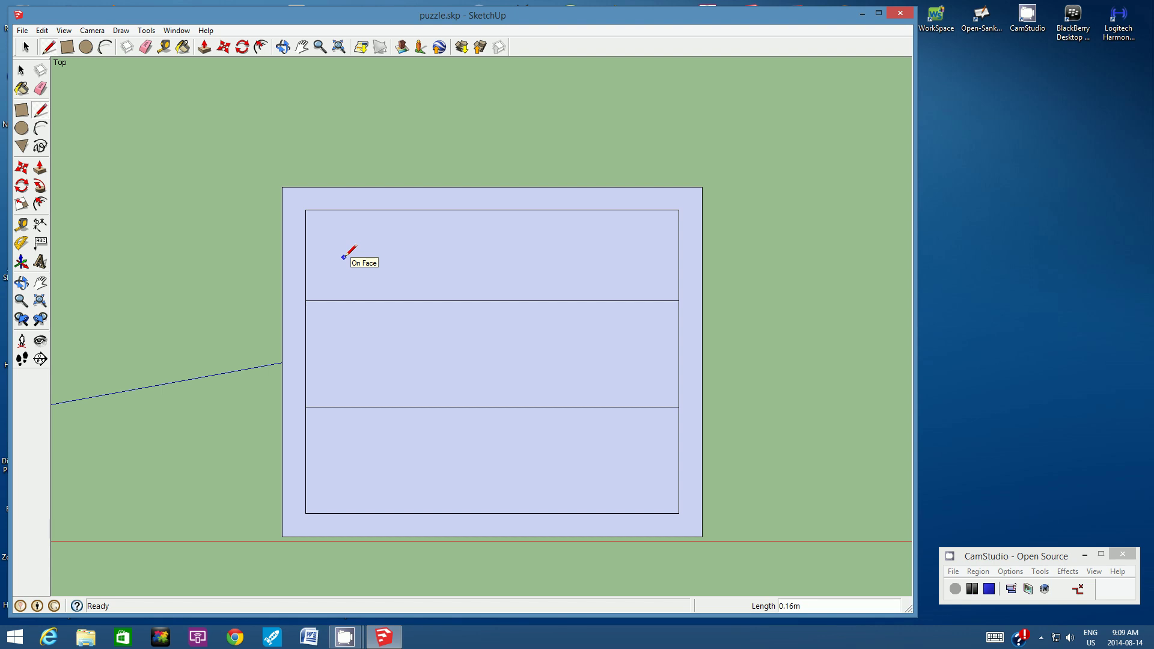
- Draw two vertical lines about 13 cm long down the inner rectangle to form a three-by-three grid, and save the model
left_click(429, 210)
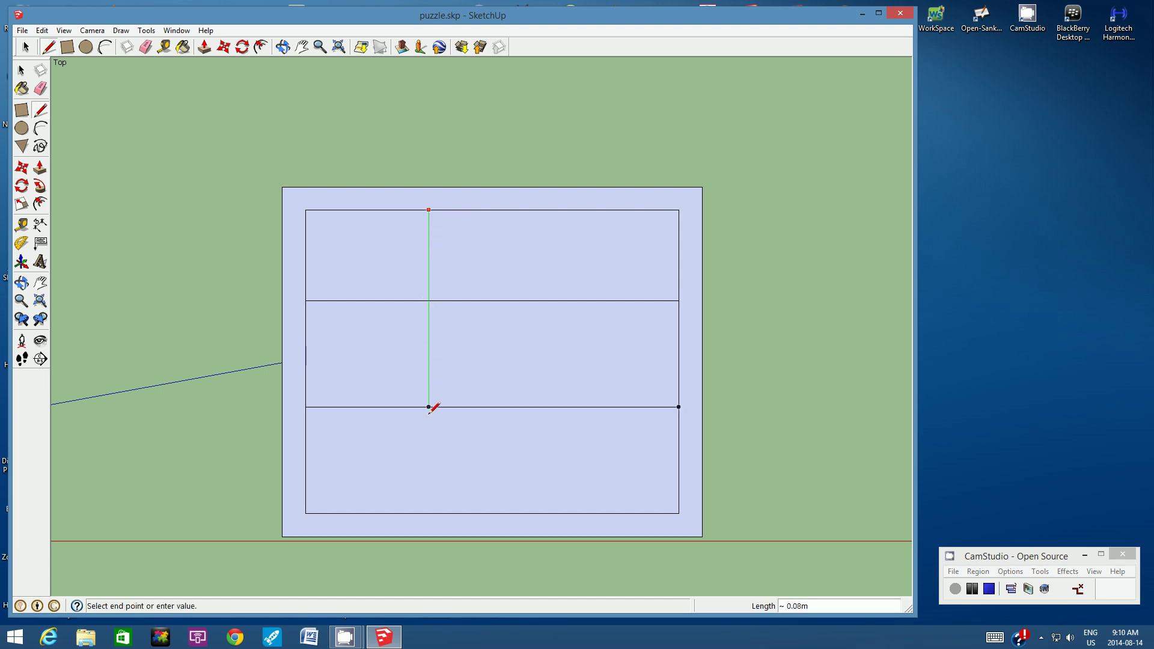
left_click(428, 512)
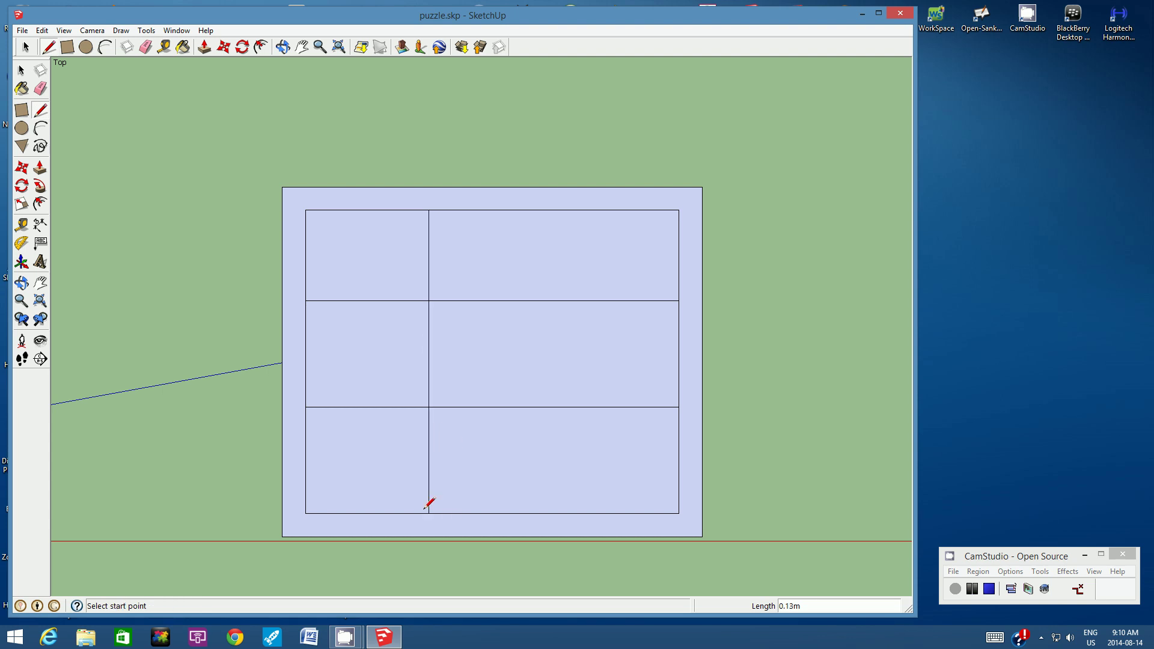
left_click(554, 209)
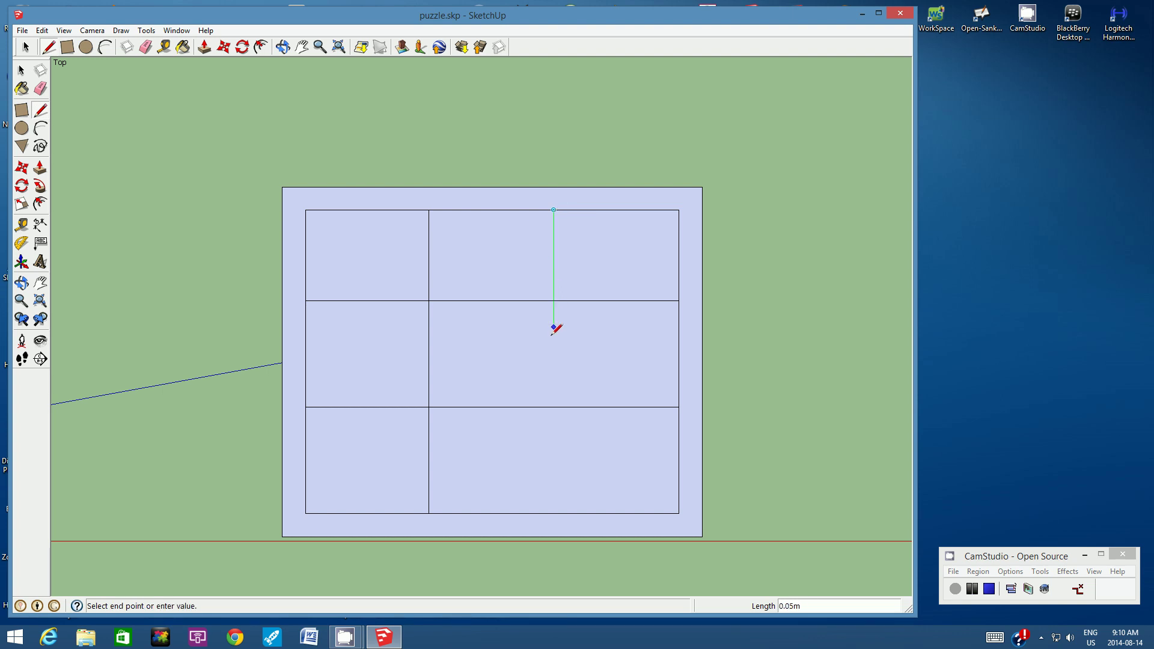
left_click(553, 513)
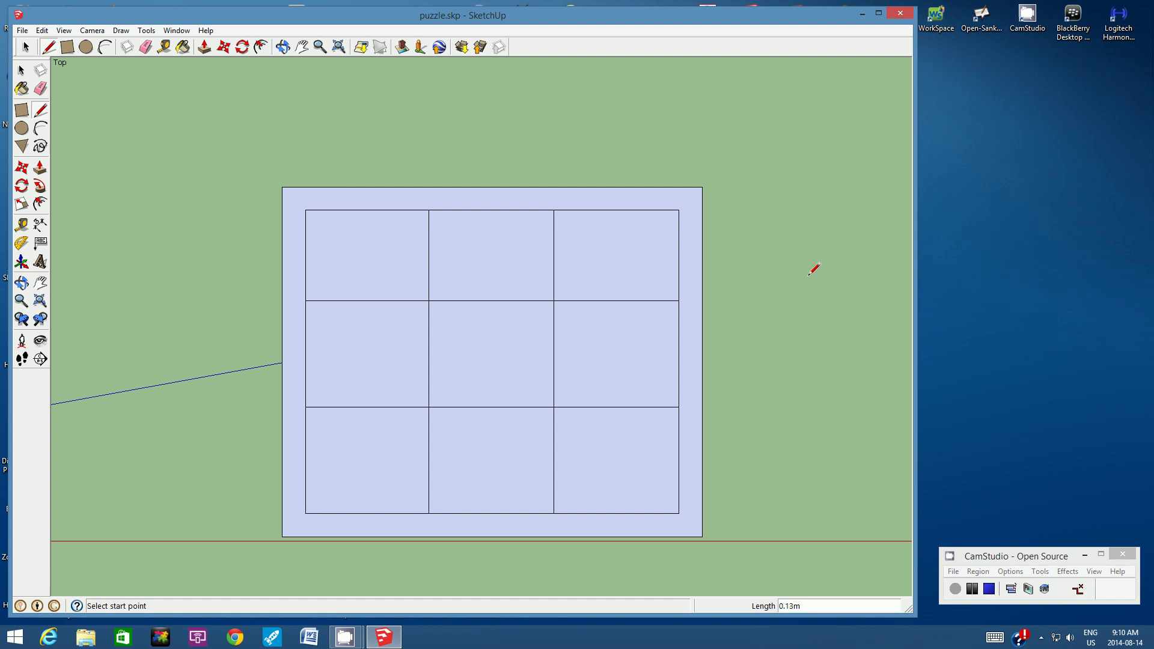
left_click(22, 30)
left_click(34, 75)
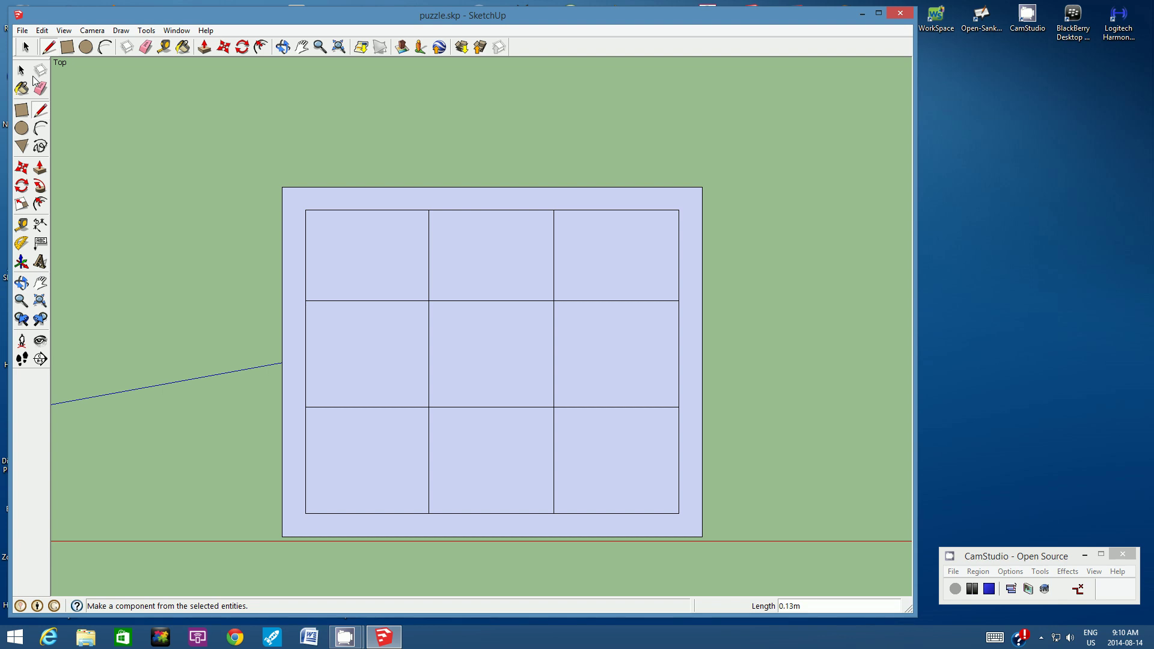
- Draw a 2.3 cm wide arc with 1.4 cm bulge from the first vertical line into the top-left cell, and erase the line across its opening
left_click(105, 48)
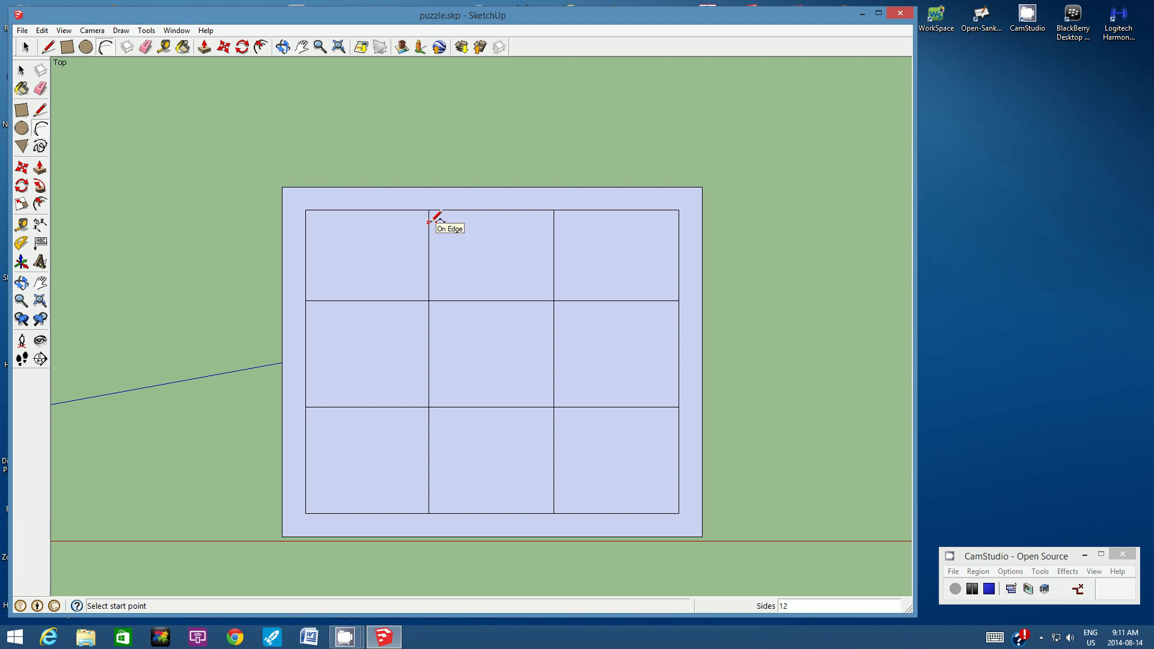
left_click(429, 222)
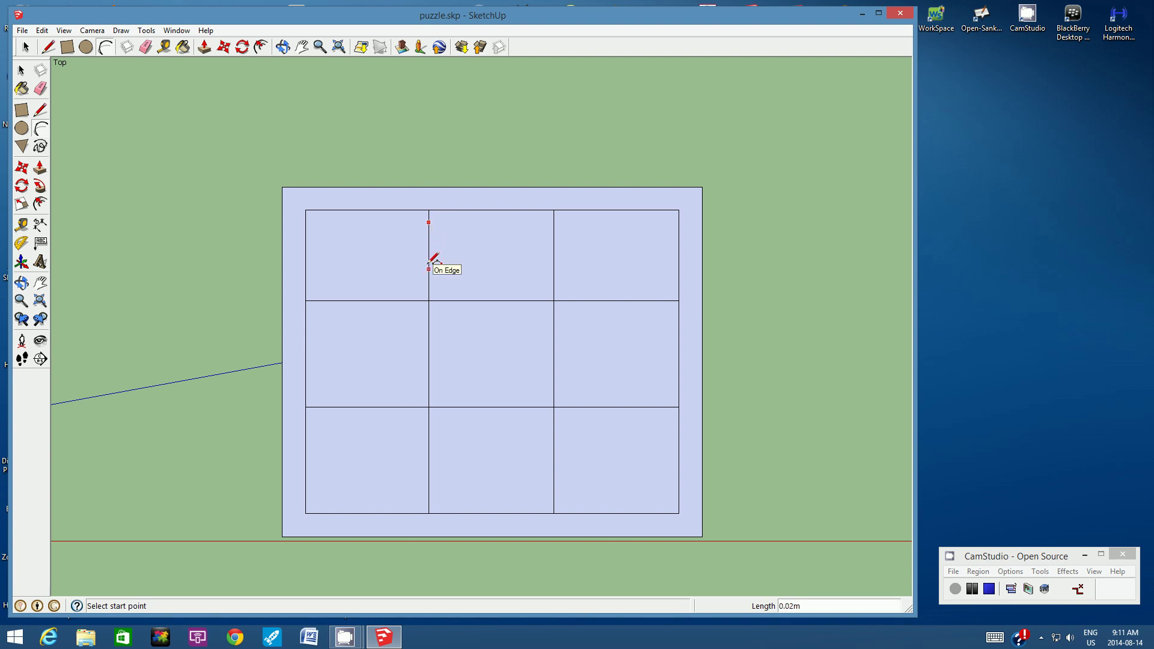
type("2.3cm")
key("Return")
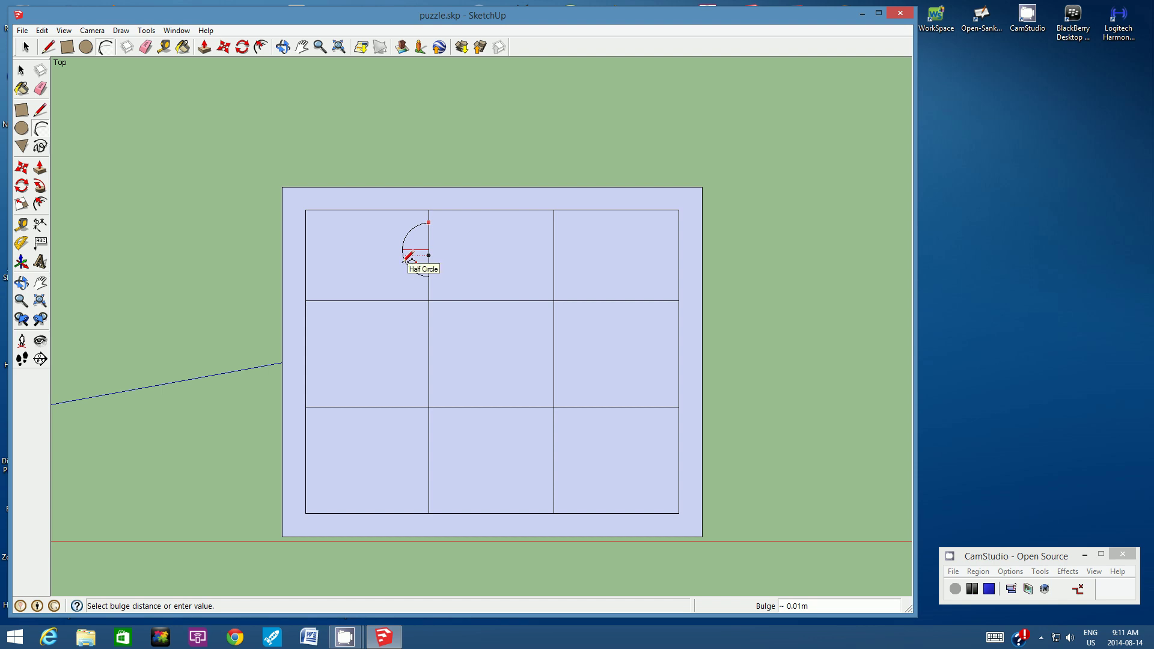
type("1.4cm")
key("Return")
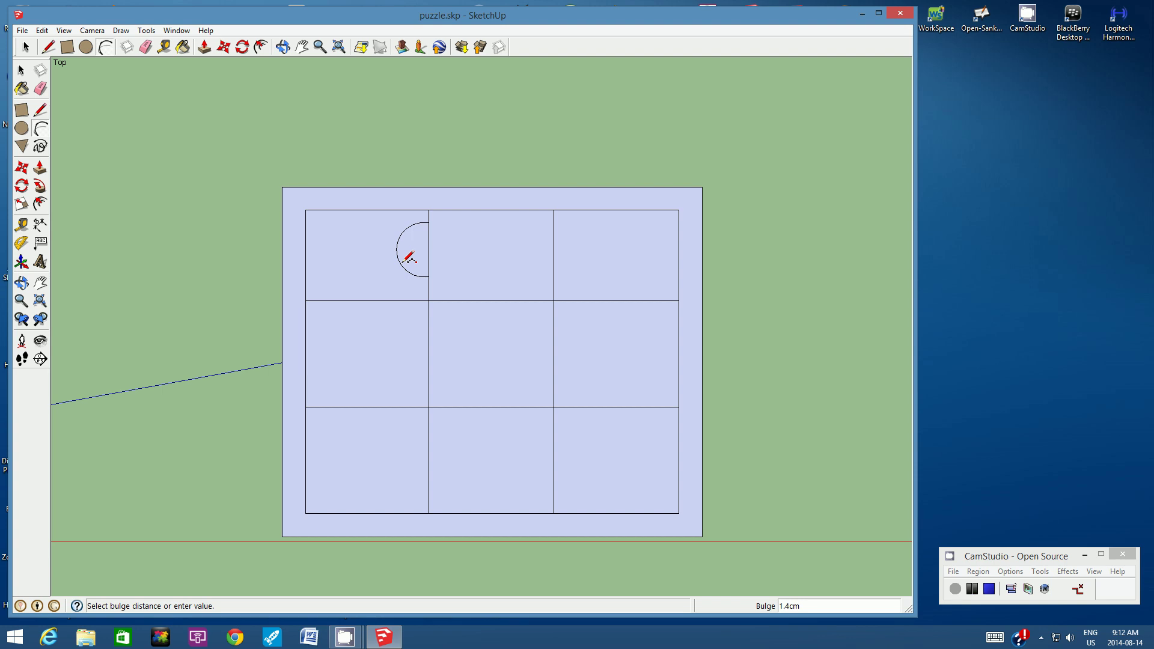
left_click(404, 261)
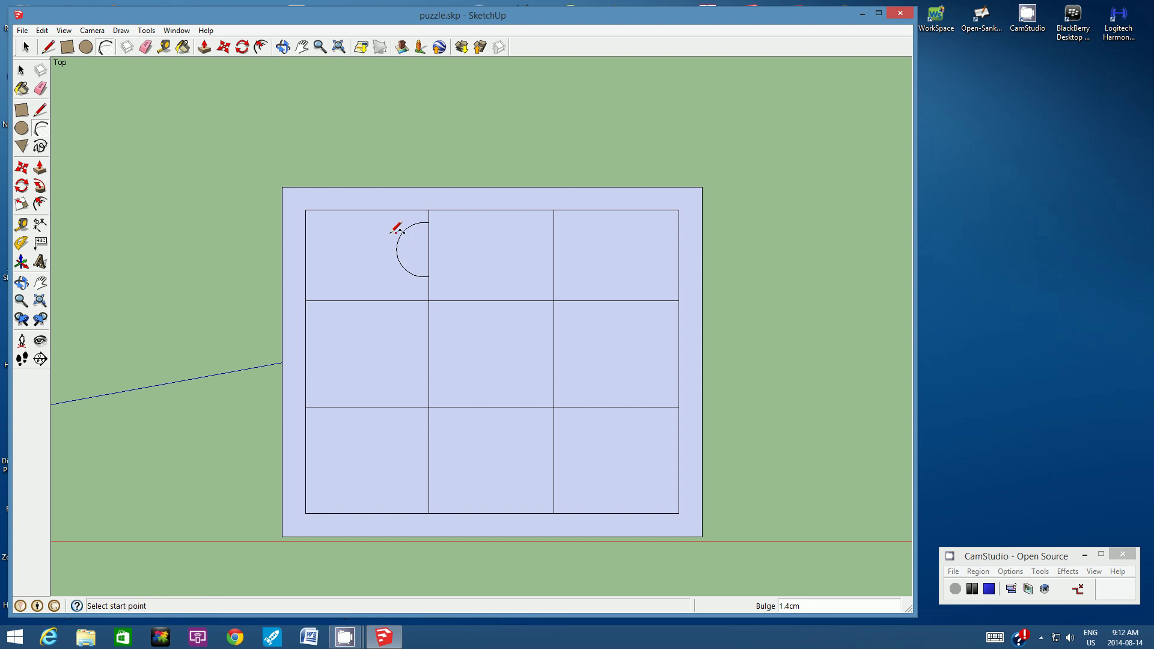
left_click(144, 48)
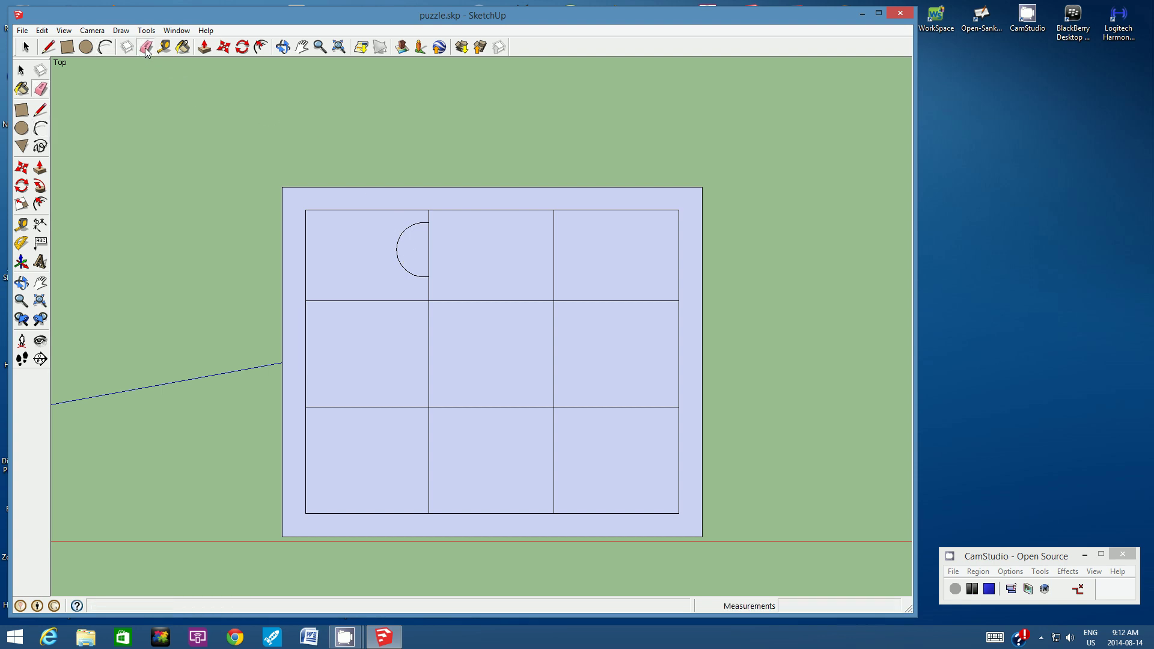
left_click(429, 240)
- Draw a 2.3 cm wide arc with 1.4 cm bulge from the top-left cell's bottom edge up into that cell, and erase the line across its opening
left_click(104, 47)
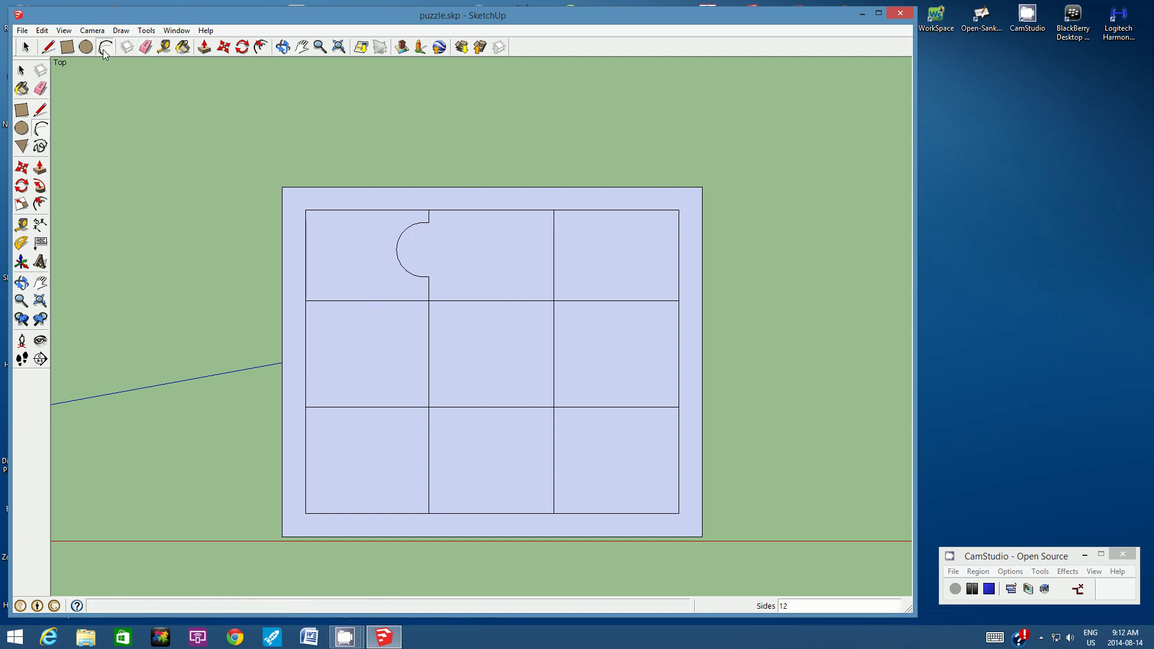
left_click(314, 300)
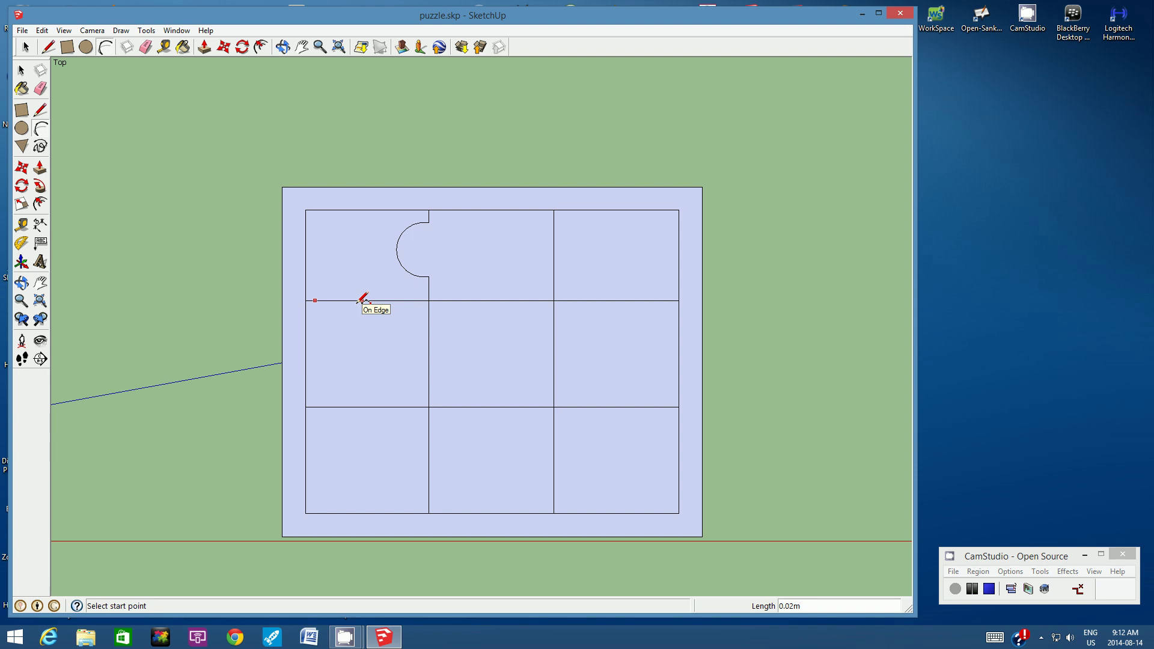
type("2.3cm")
key("Return")
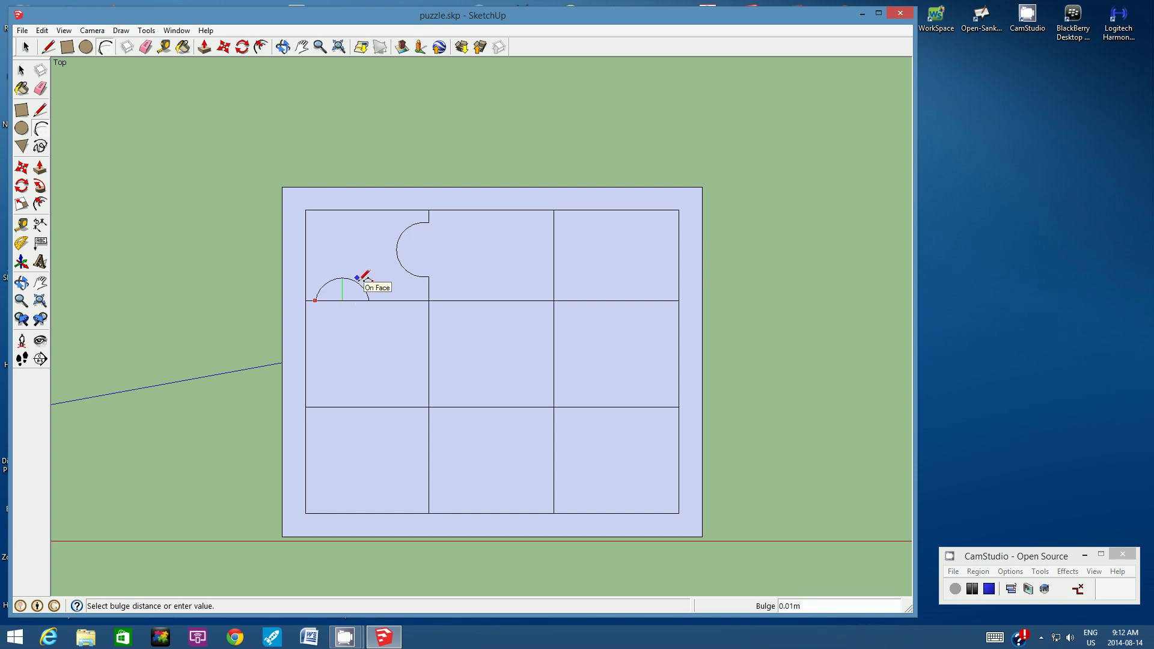
type("1.4cm")
key("Return")
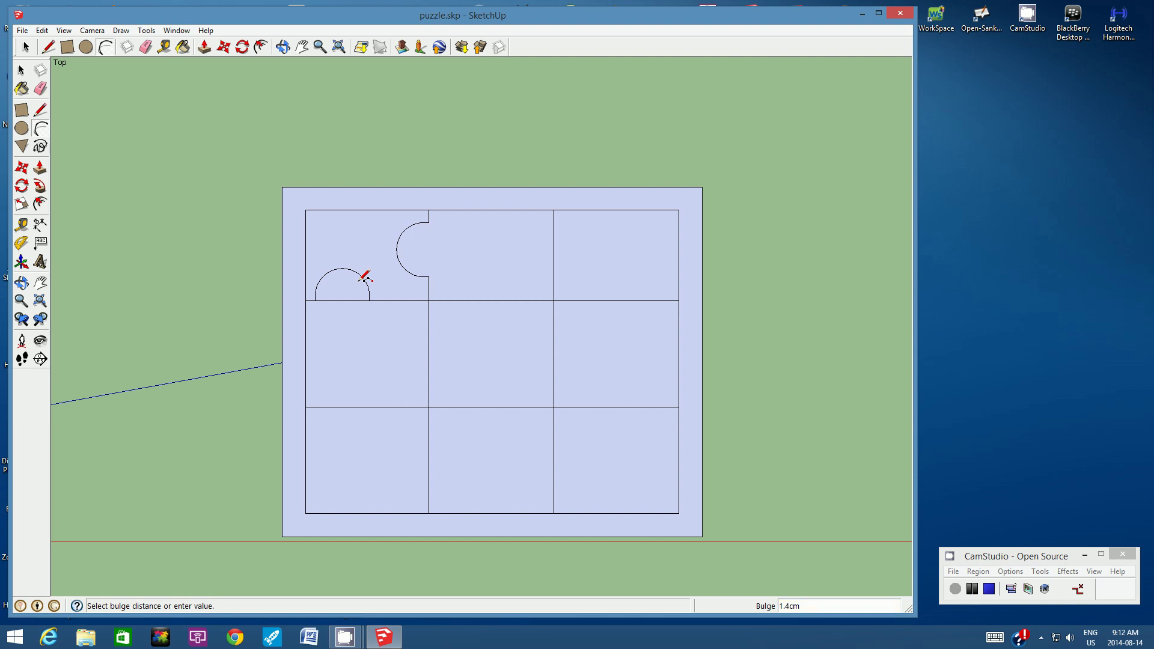
left_click(141, 46)
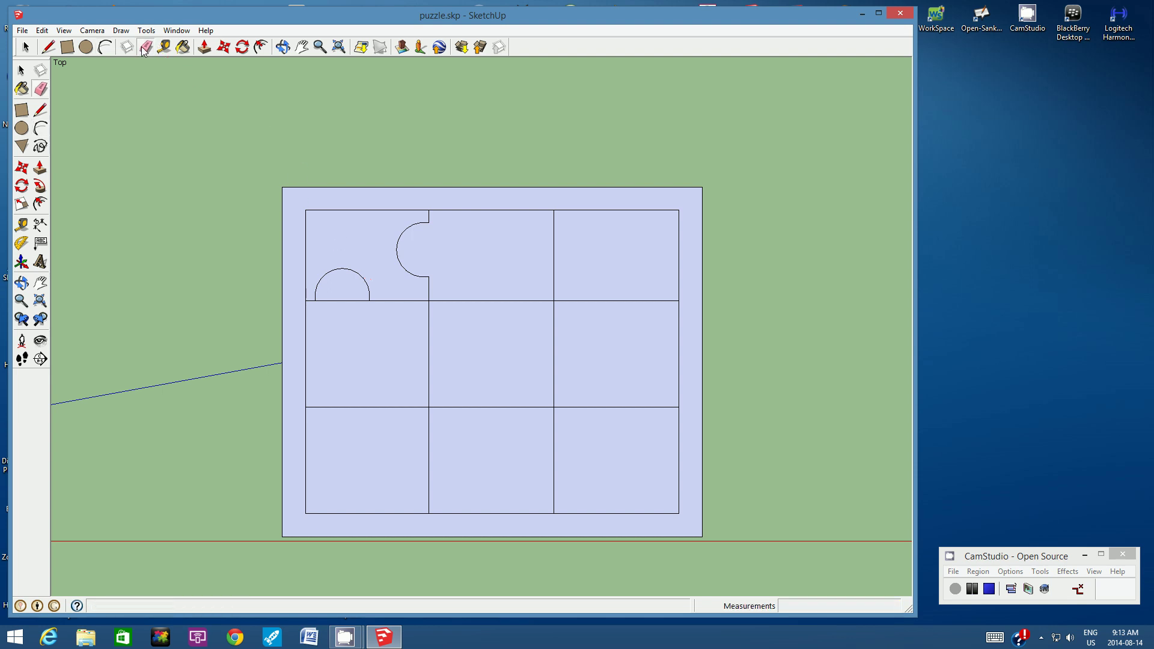
left_click(336, 300)
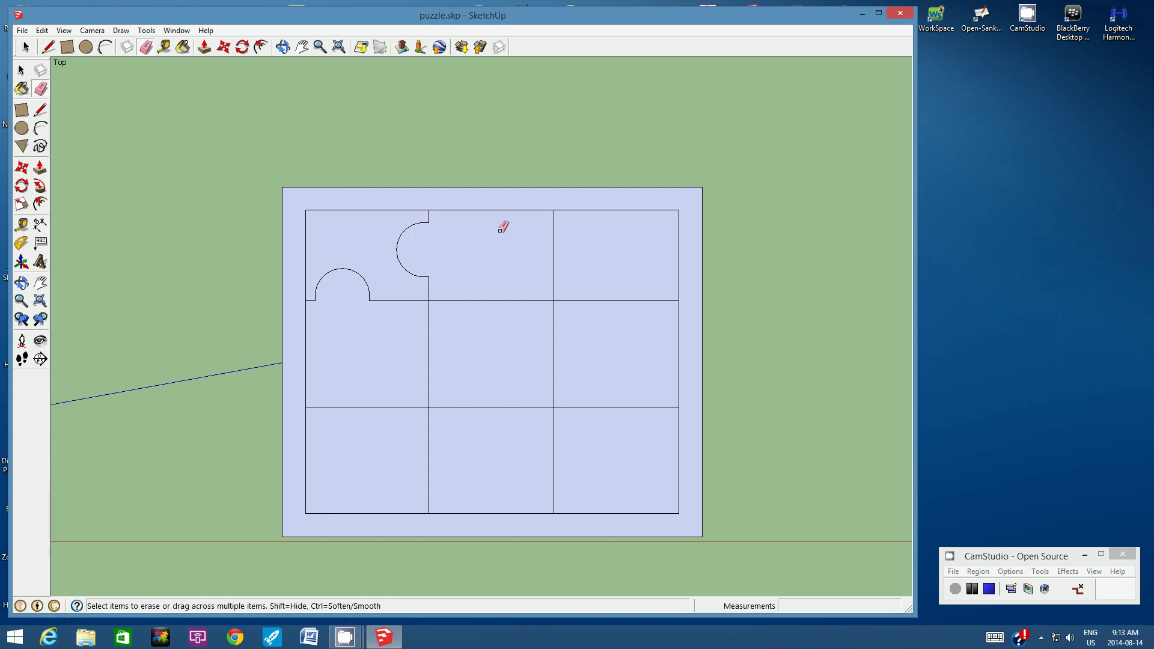
- Draw a 2.3 cm wide arc with 1.4 cm bulge from the second vertical line into the top-middle cell, and erase the line across its opening
left_click(105, 47)
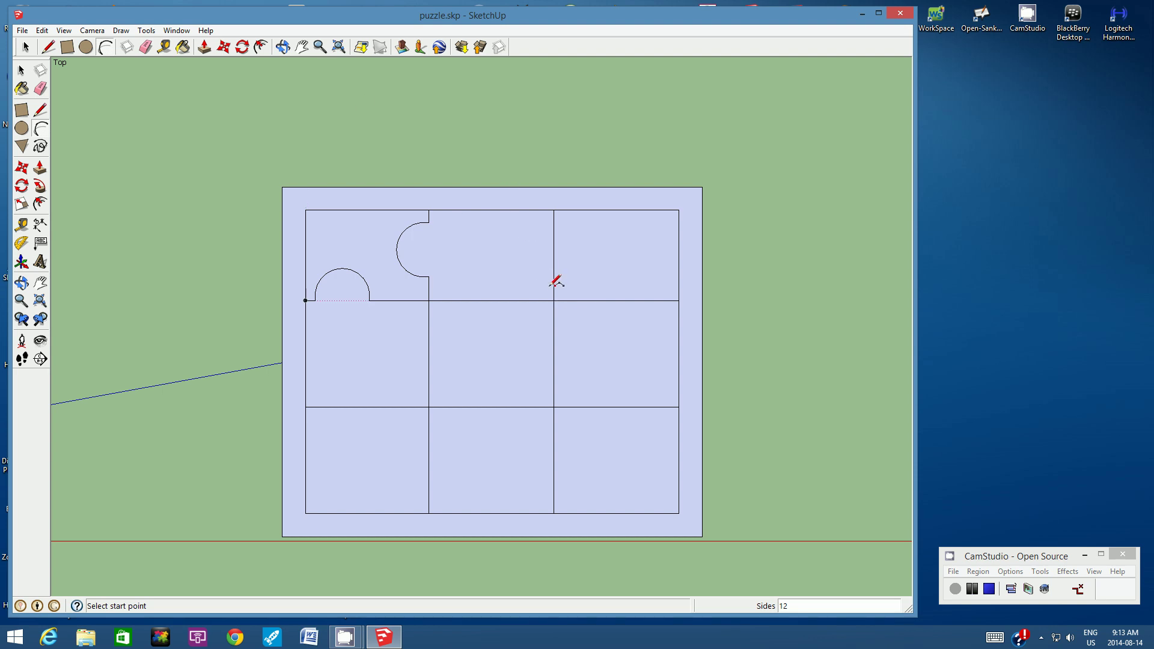
left_click(319, 49)
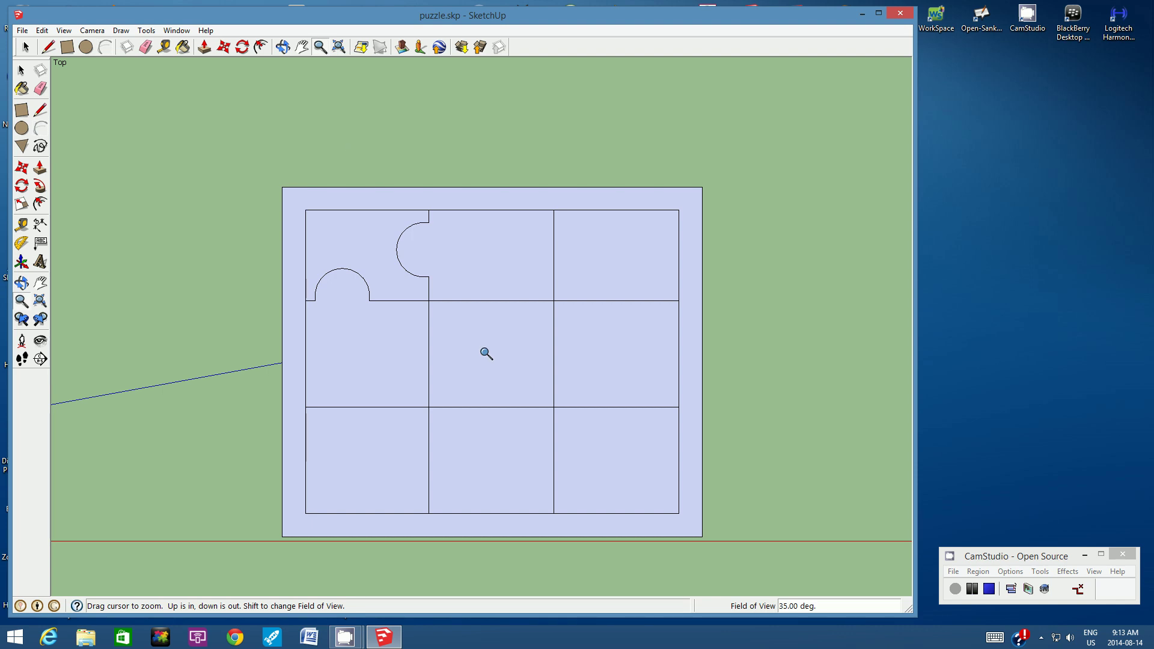
scroll(486, 353, "up", 2)
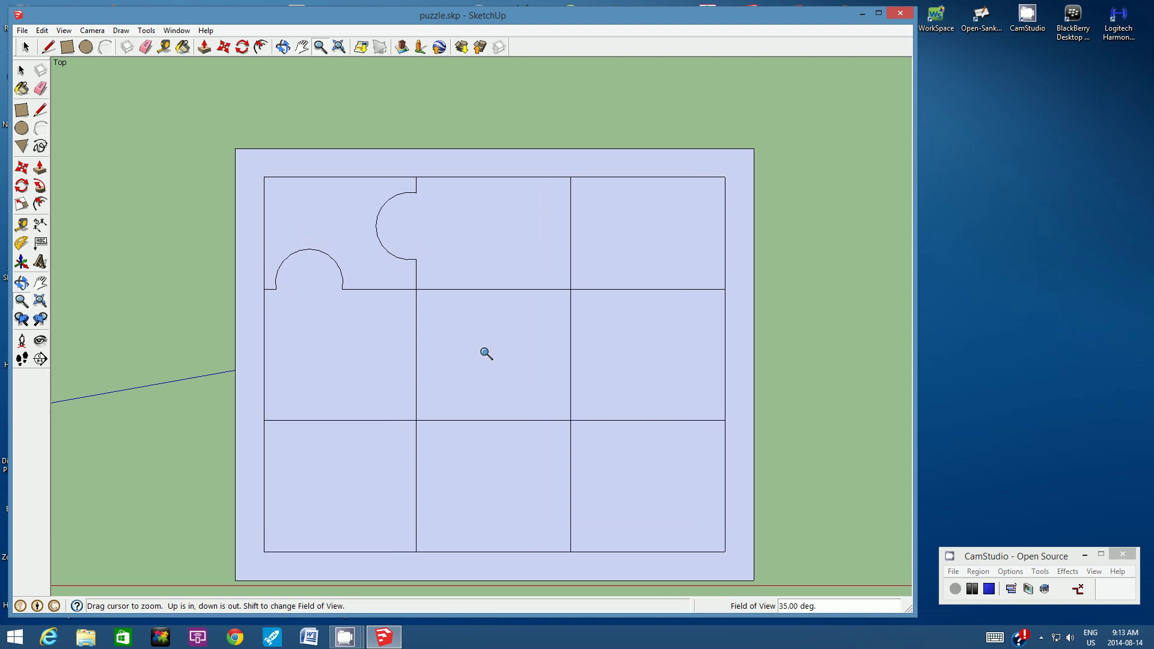
scroll(486, 354, "up", 1)
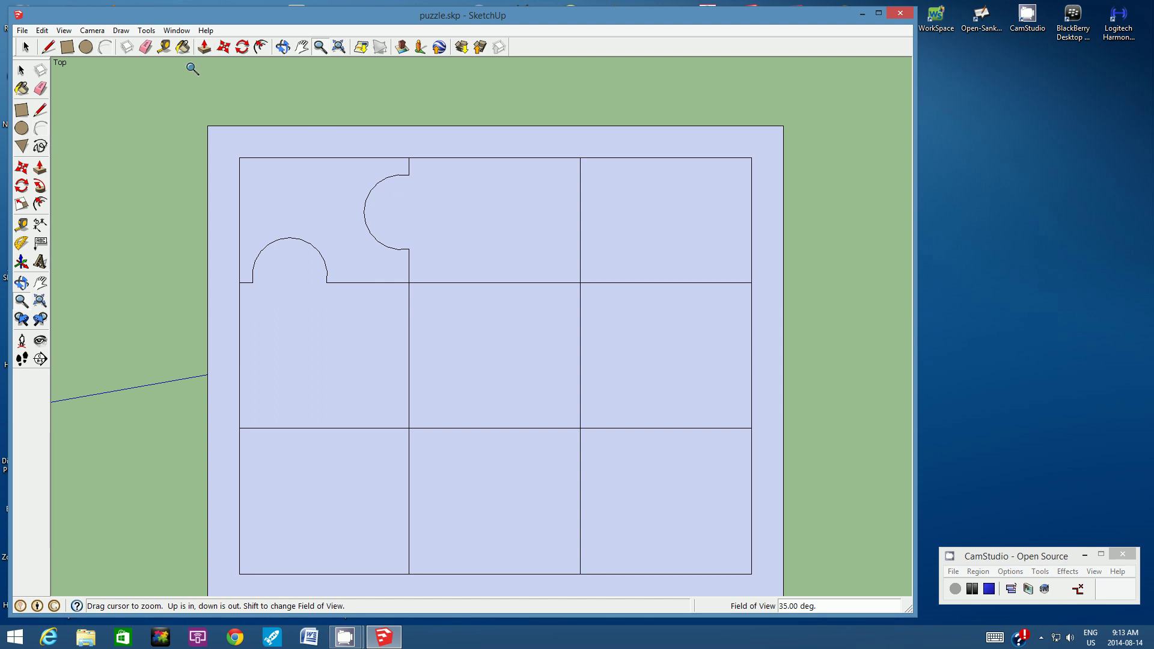
left_click(106, 47)
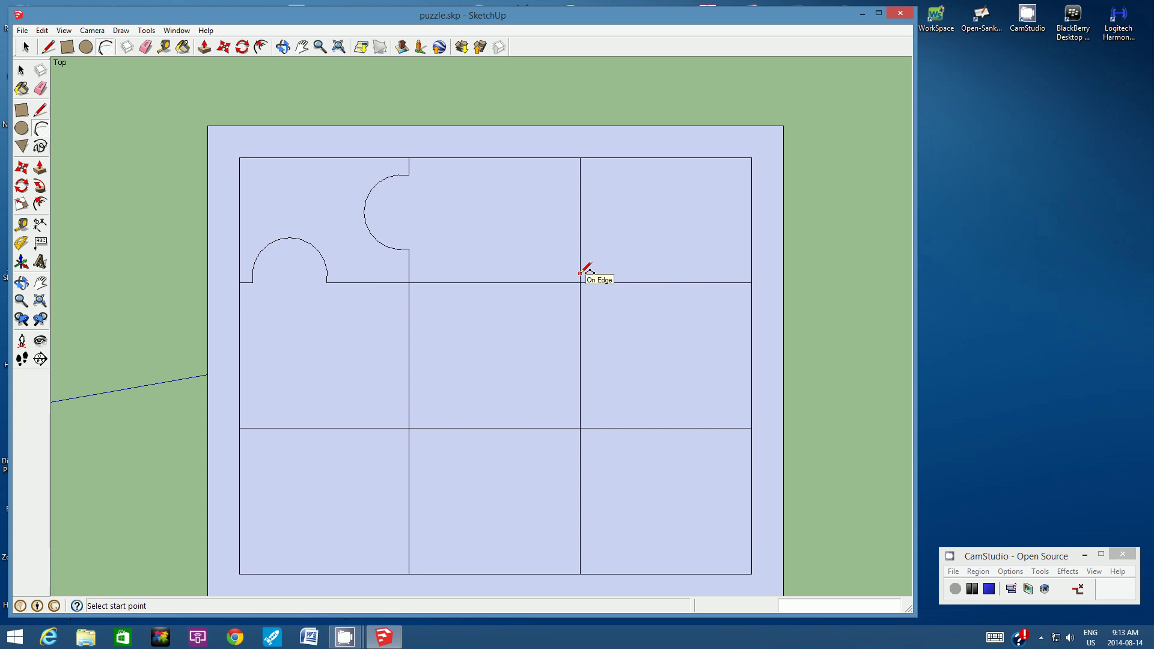
left_click(581, 274)
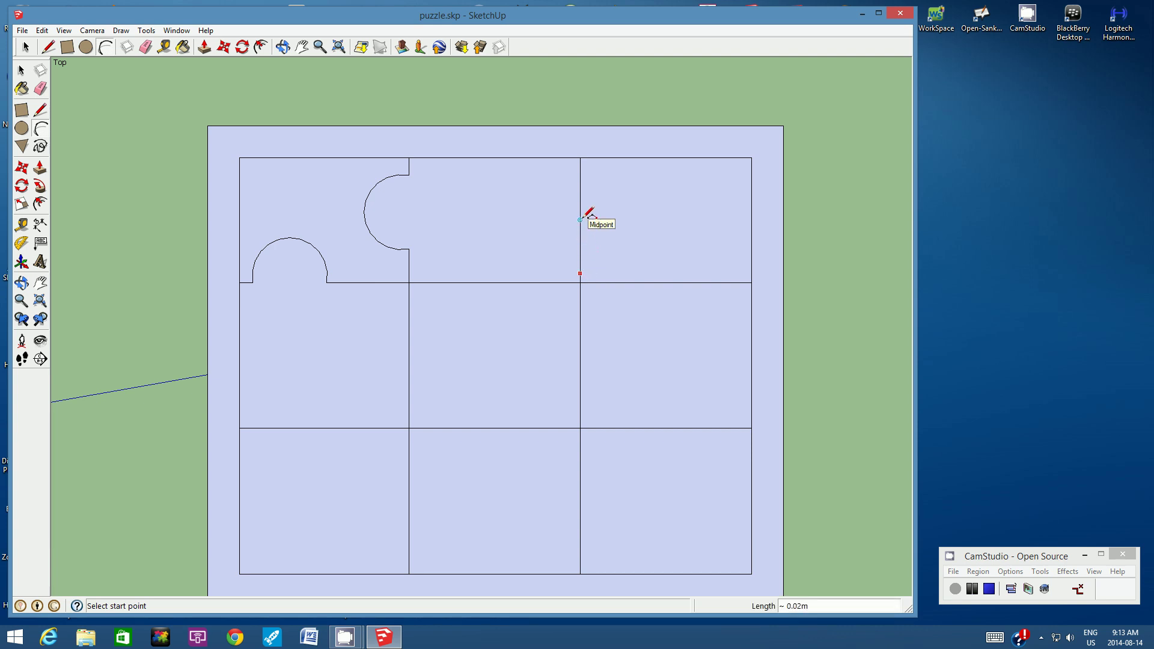
type("2.3cm")
key("Return")
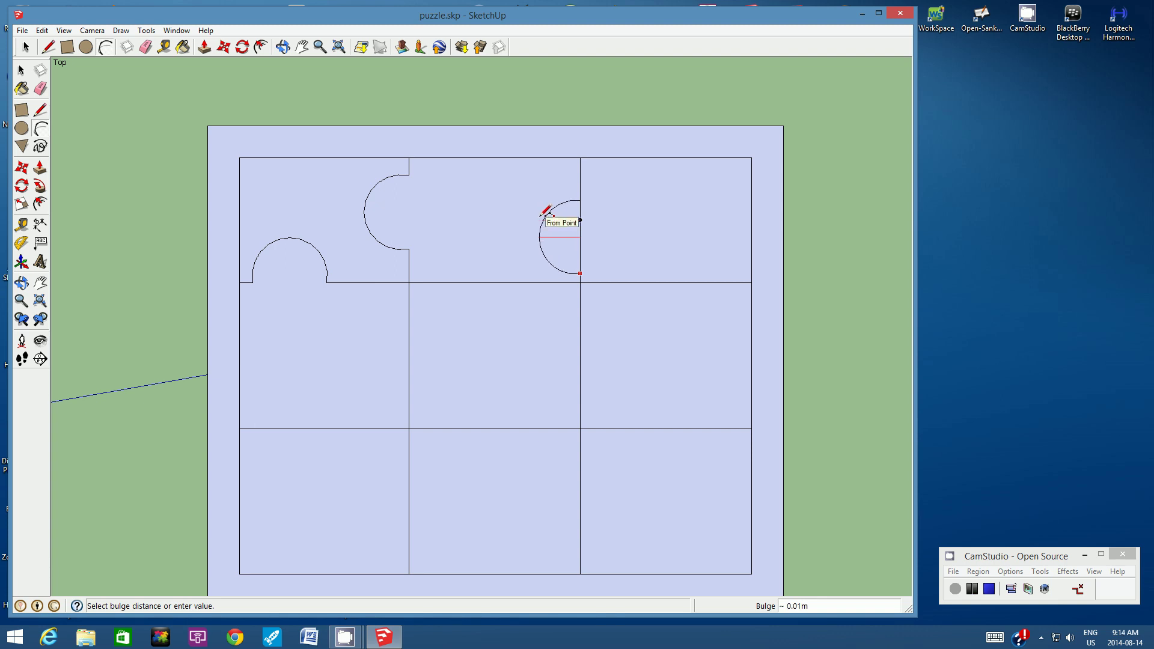
key("Return")
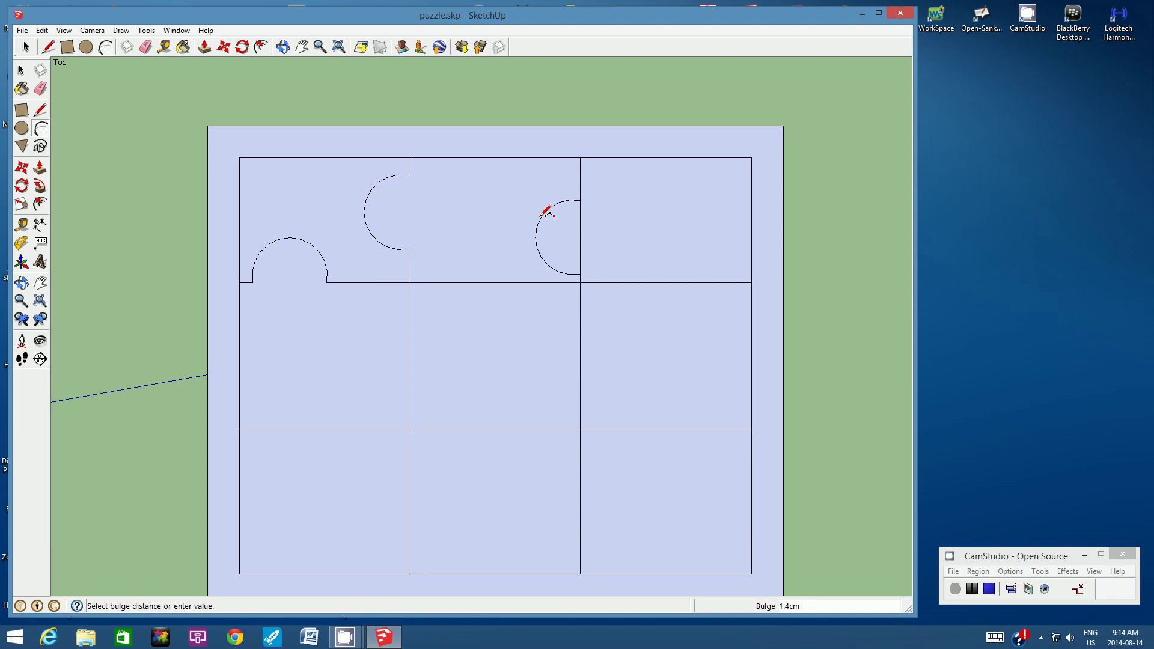
left_click(547, 210)
left_click(146, 47)
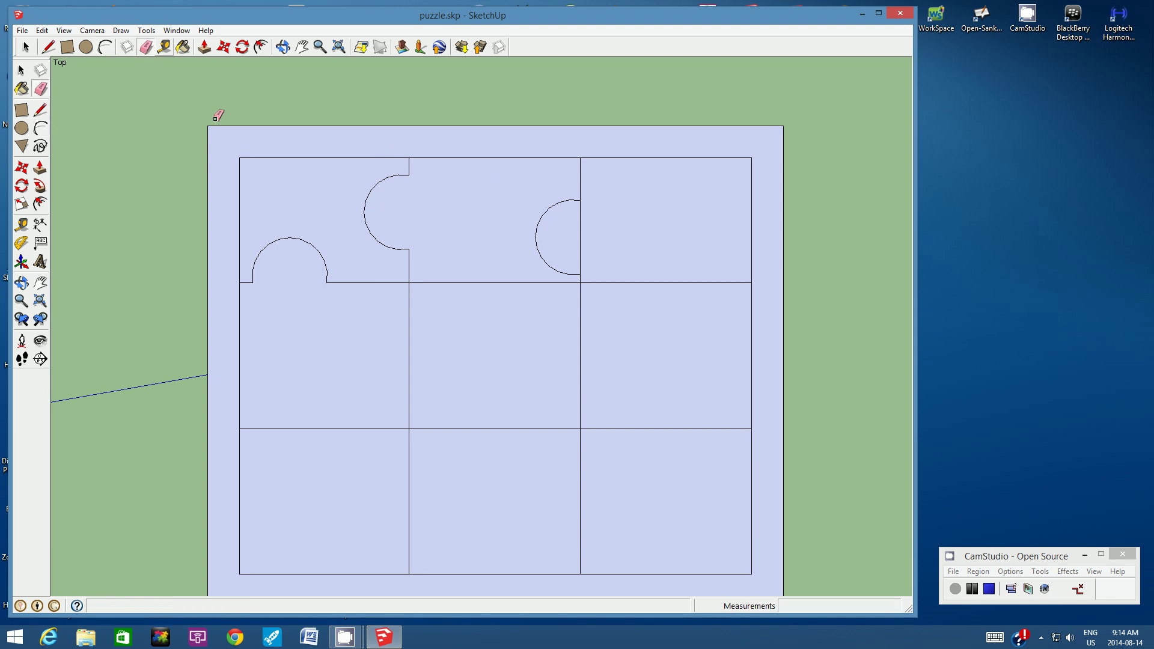
left_click(581, 229)
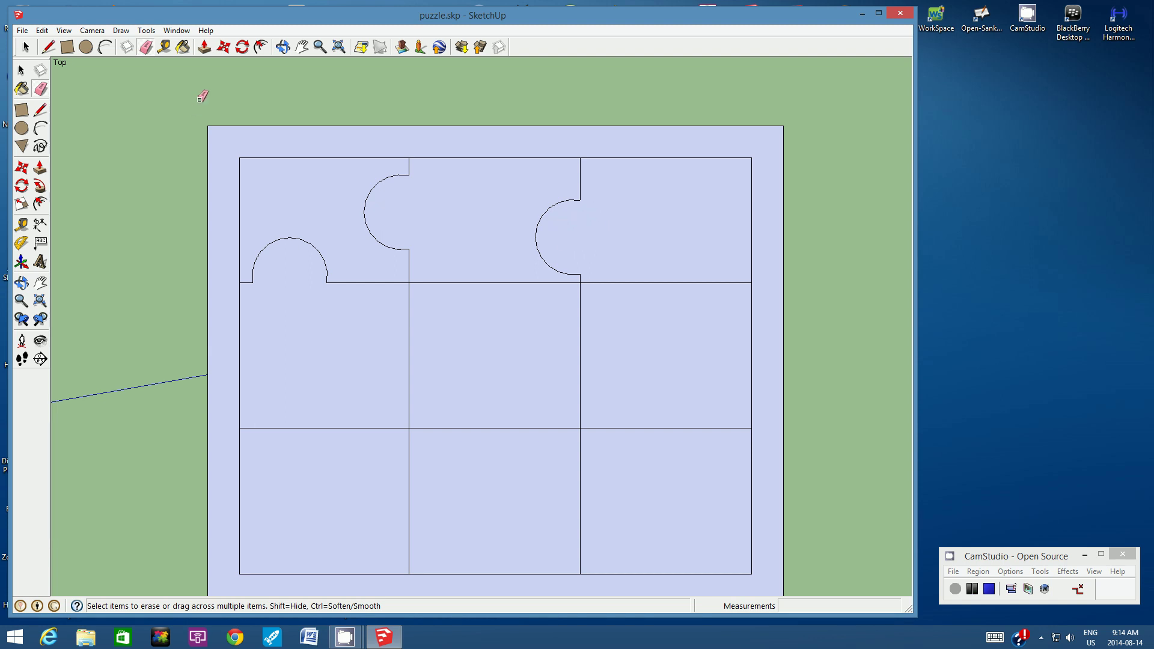
- Draw a 2.3 cm wide arc with 1.4 cm bulge from the top-right cell's bottom-right corner down into the middle-right cell
left_click(106, 47)
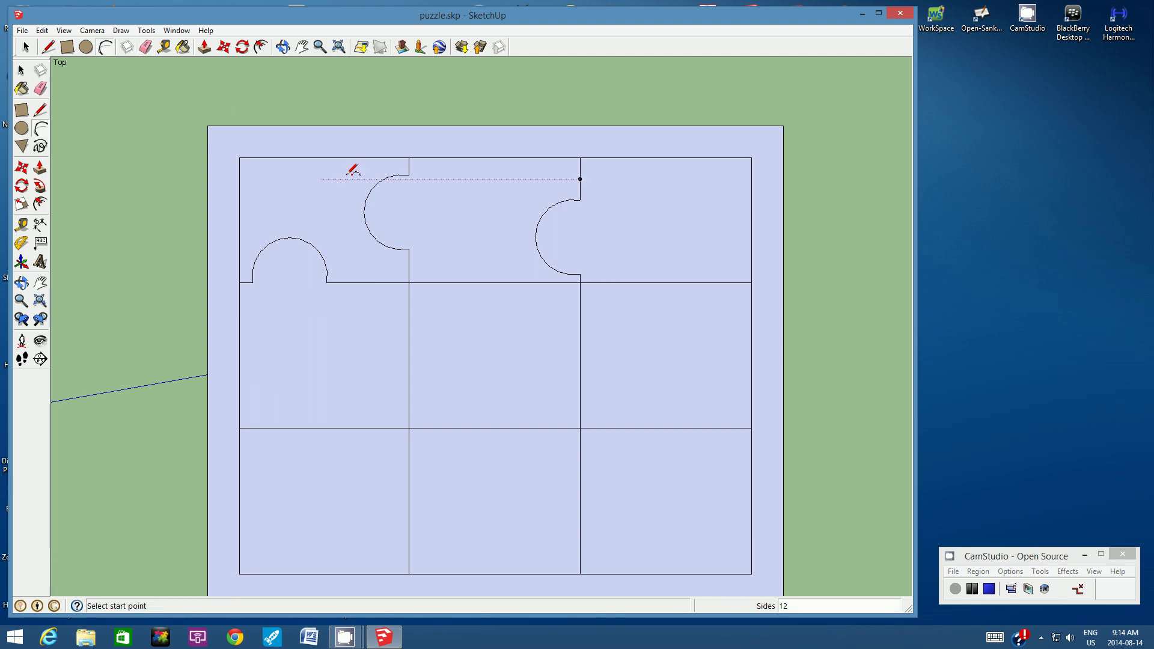
left_click(751, 282)
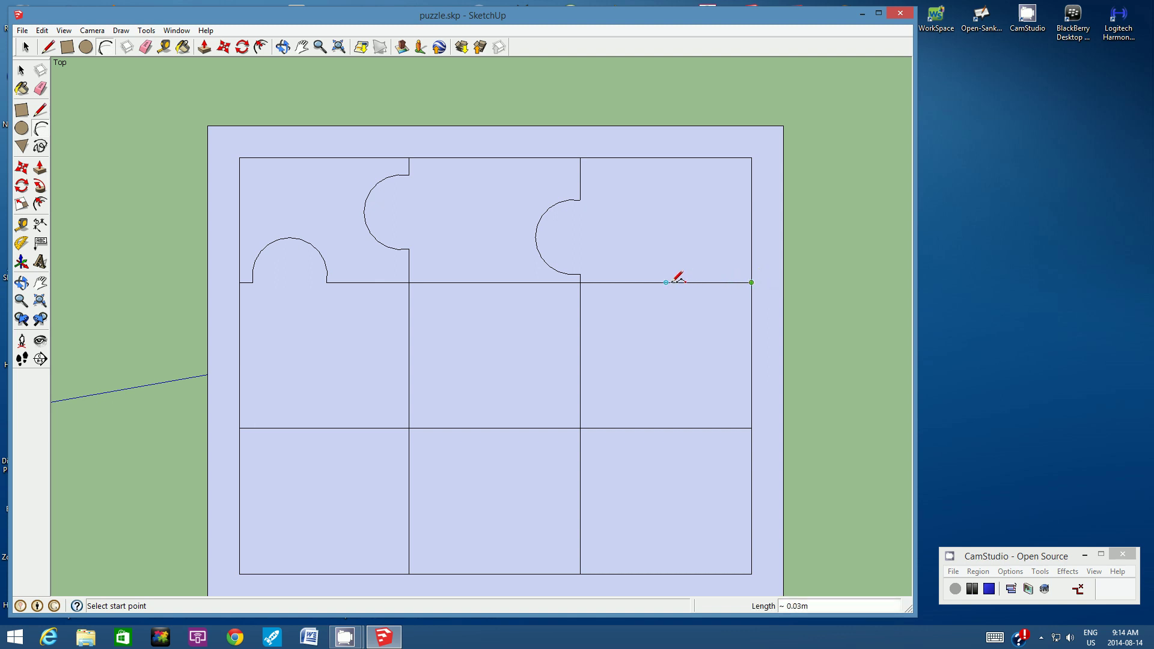
type("2.3cm")
key("Return")
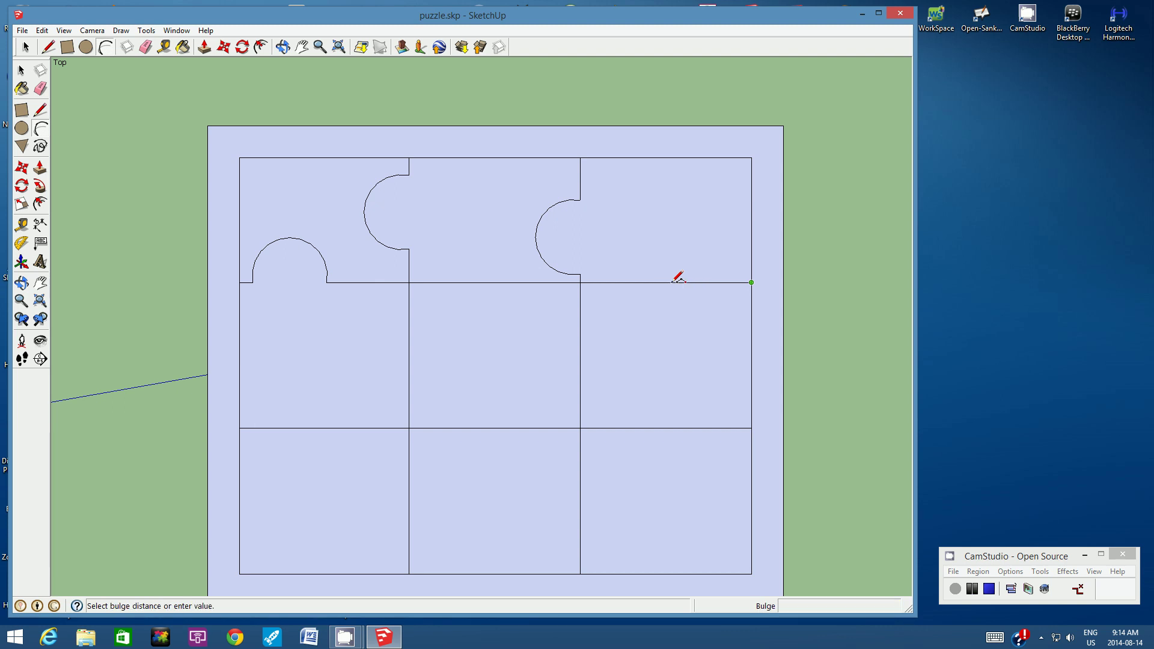
left_click(666, 319)
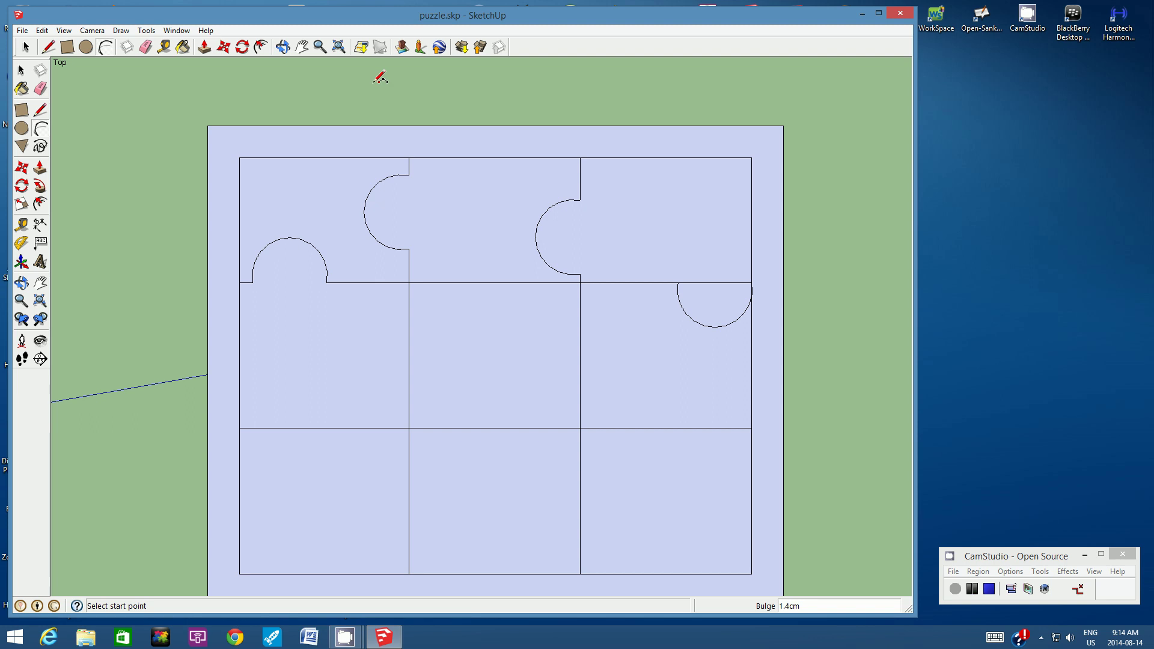
- Inspect where the new arc overlaps the inner rectangle's right edge, then erase the arc
left_click(320, 47)
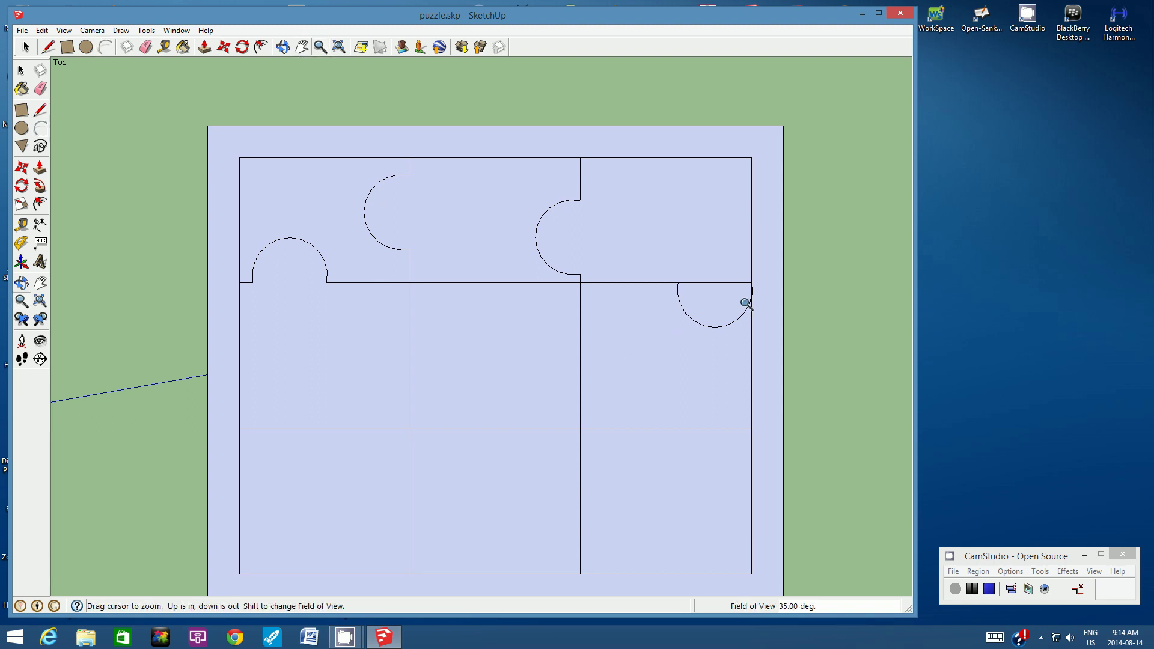
scroll(746, 303, "up", 5)
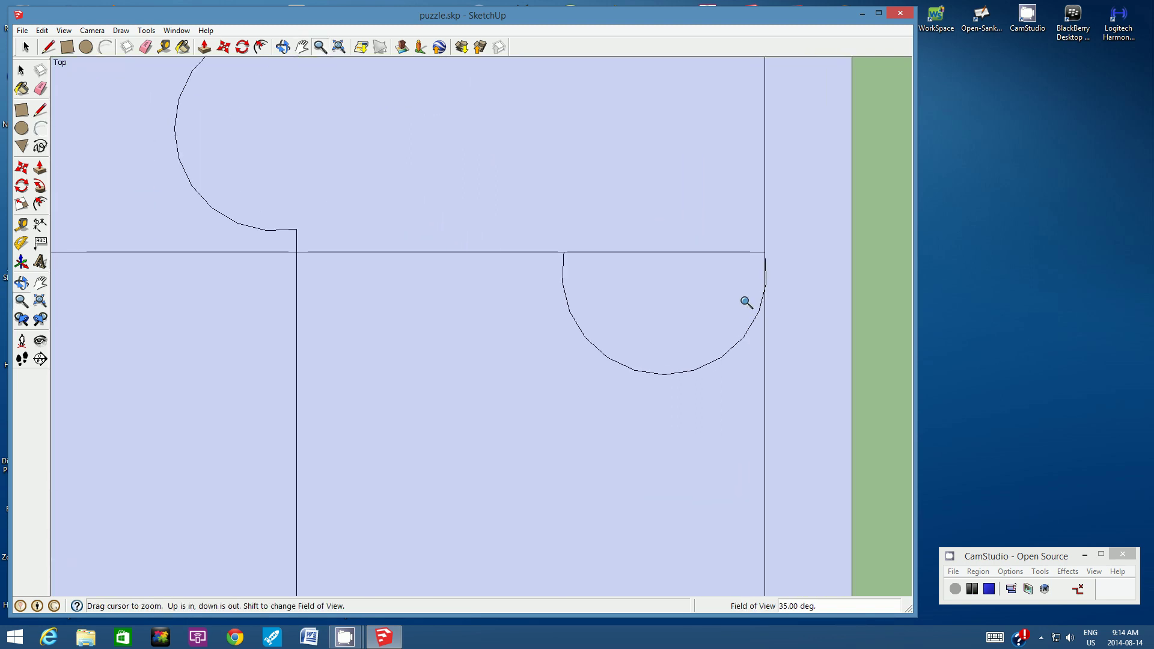
scroll(746, 302, "up", 5)
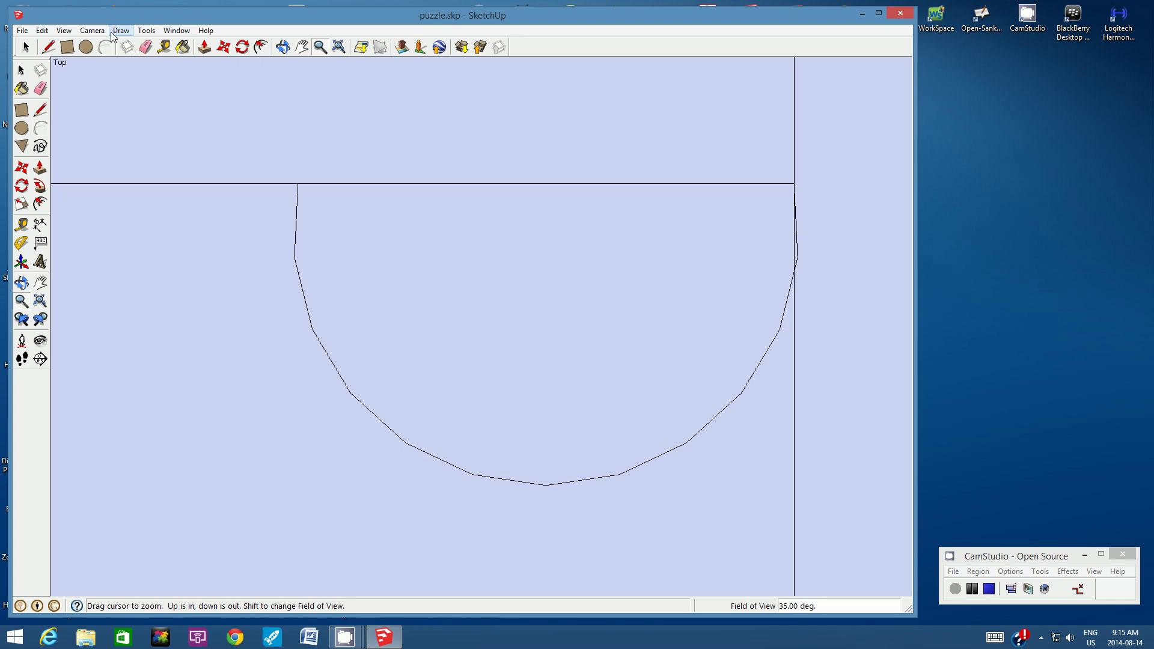
scroll(457, 262, "down", 5)
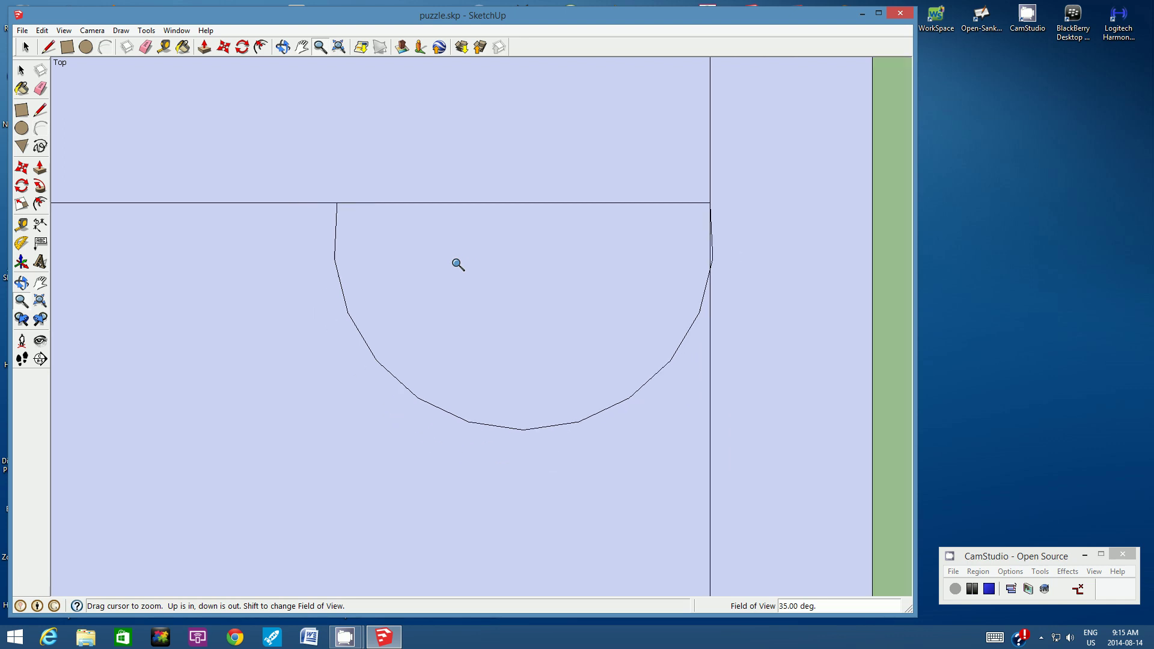
scroll(457, 264, "down", 2)
scroll(137, 278, "down", 4)
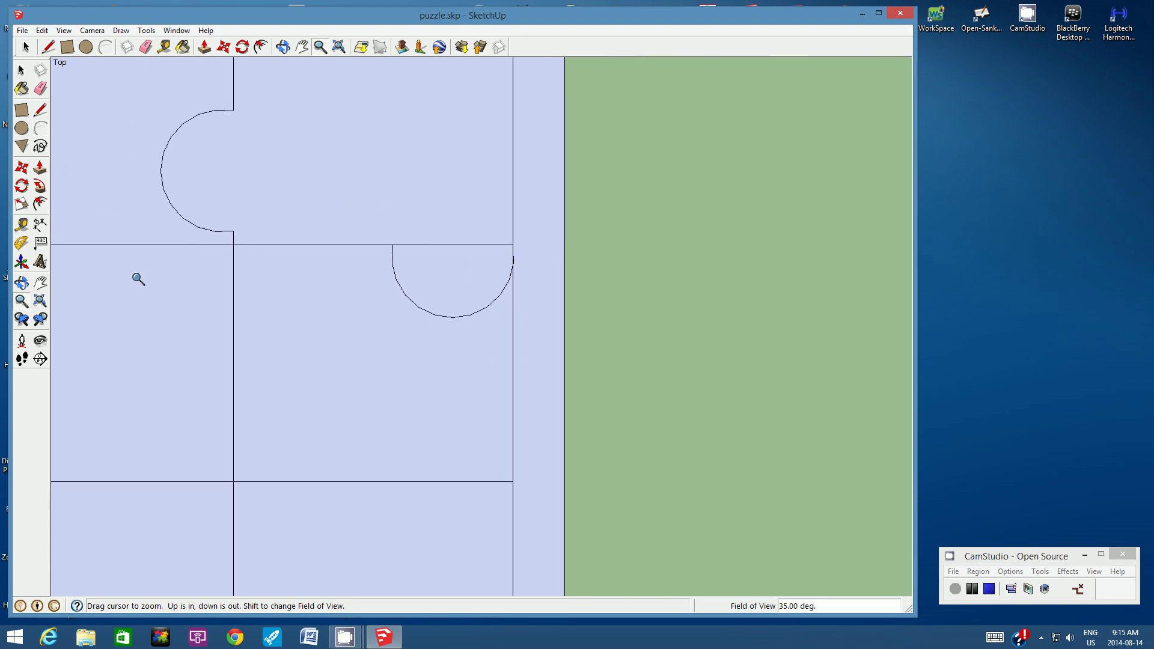
scroll(138, 279, "down", 1)
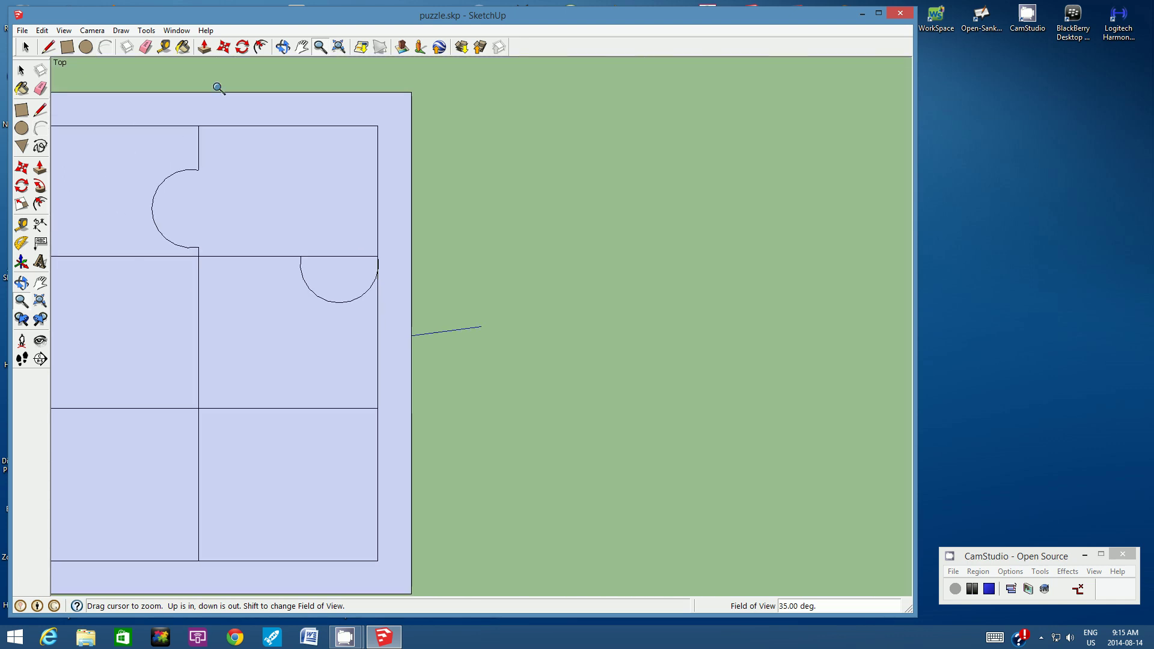
left_click(302, 47)
mouse_move(251, 268)
left_mouse_down()
mouse_move(358, 275)
mouse_move(546, 250)
mouse_move(538, 244)
left_mouse_up()
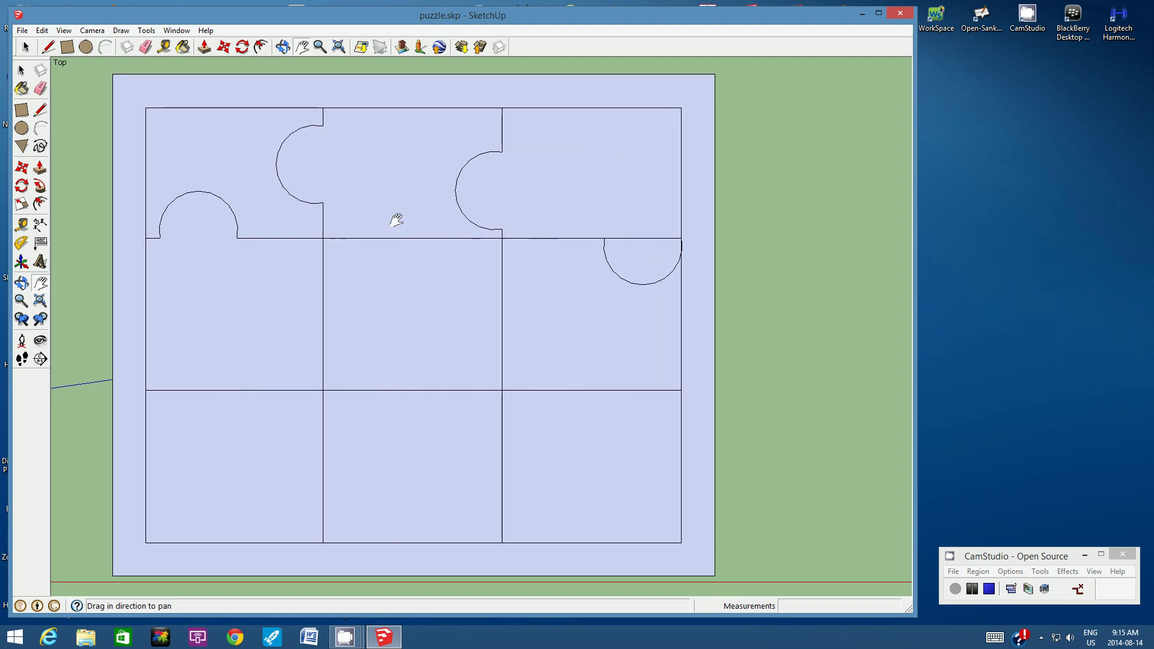
left_click(145, 47)
left_click(658, 273)
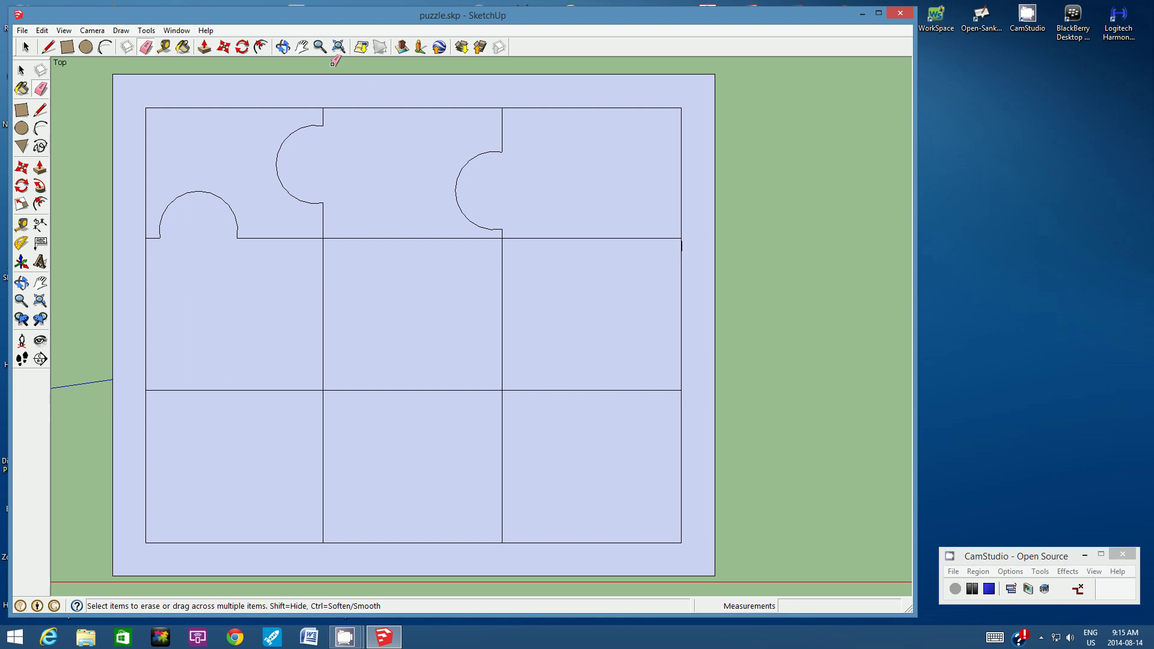
- Erase the leftover piece of the arc beside the inner rectangle's right edge
left_click(319, 47)
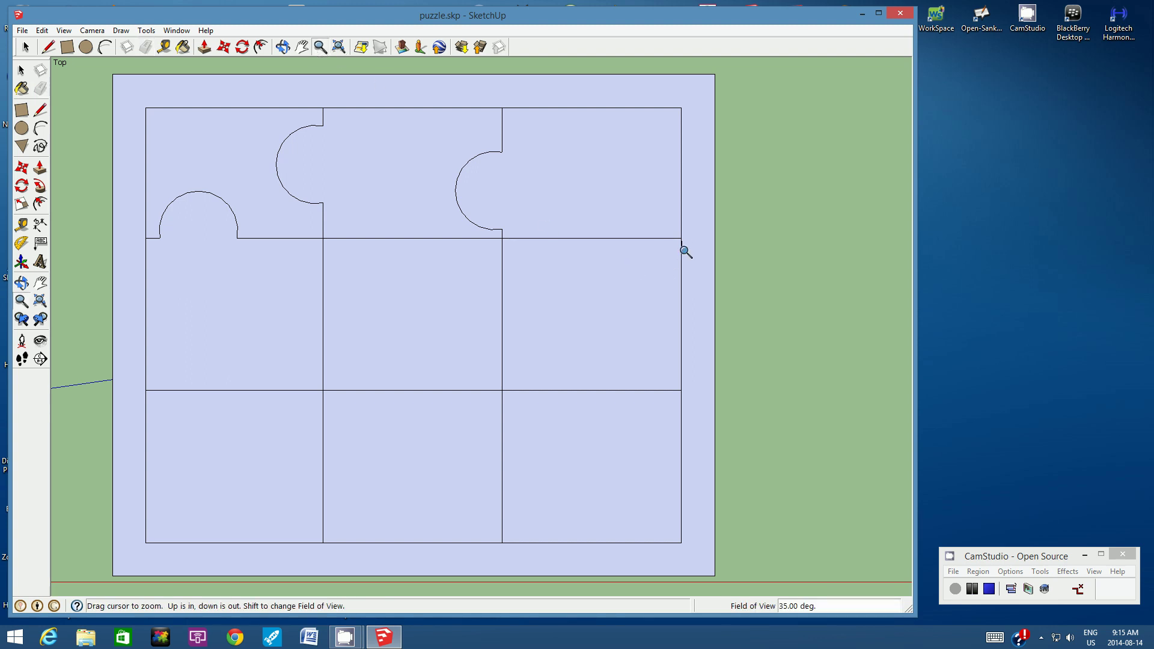
scroll(685, 251, "up", 6)
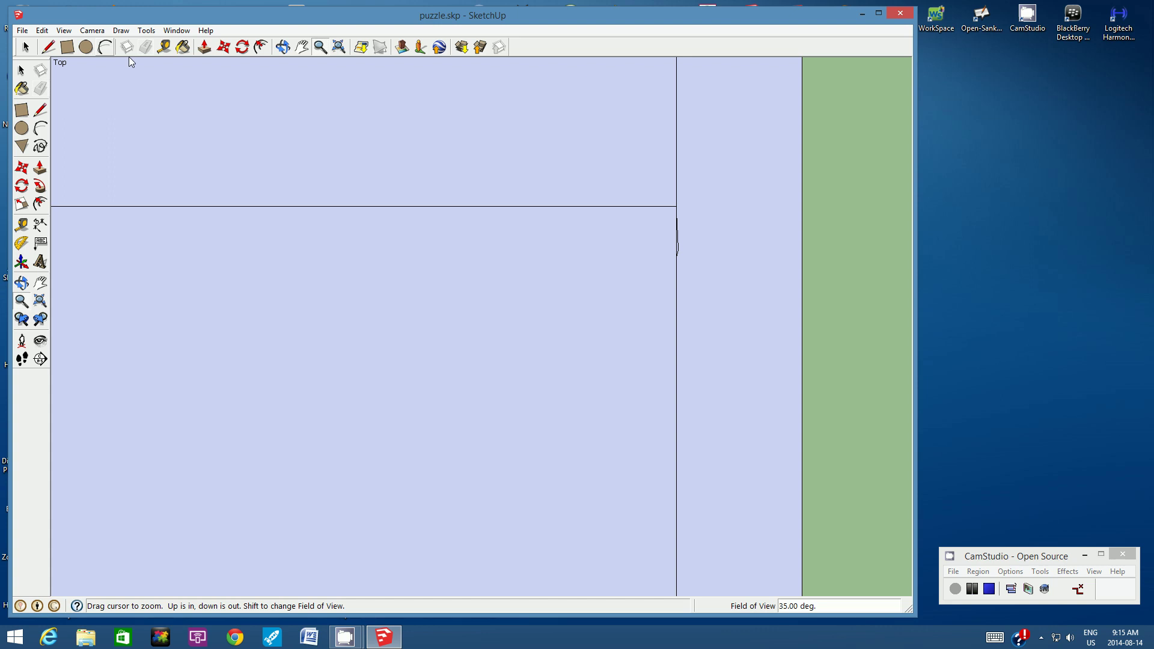
left_click(145, 47)
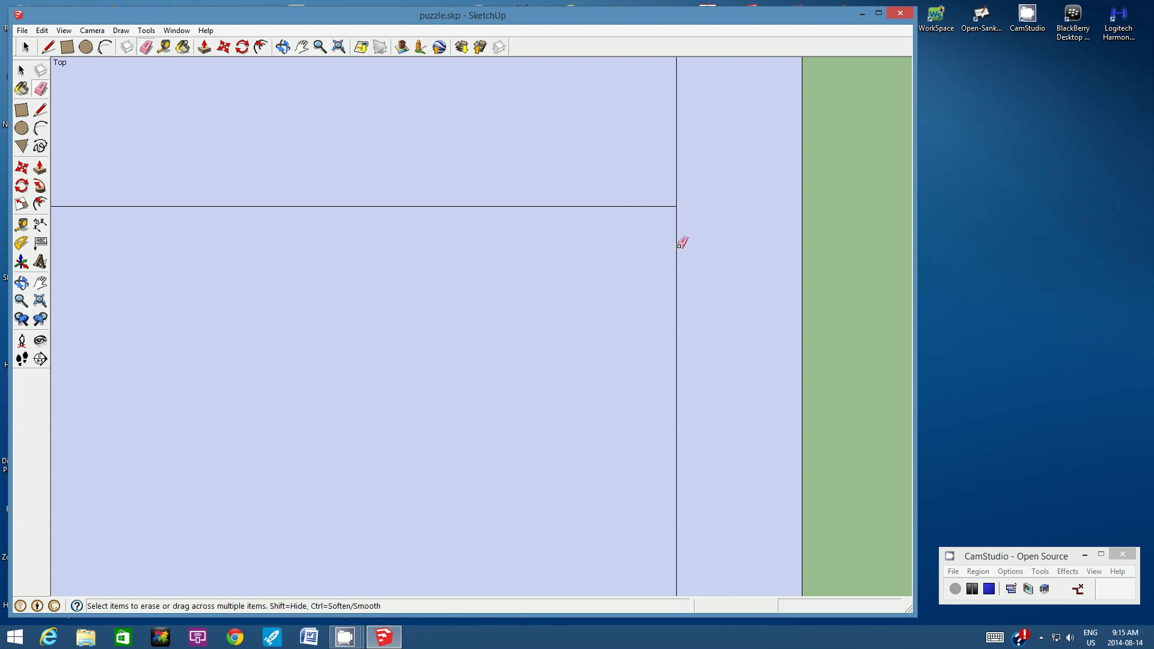
- Draw a 2.4 cm wide arc with 1.4 cm bulge below the top-right cell, starting just inside its corner, and erase the line across its opening
left_click(320, 47)
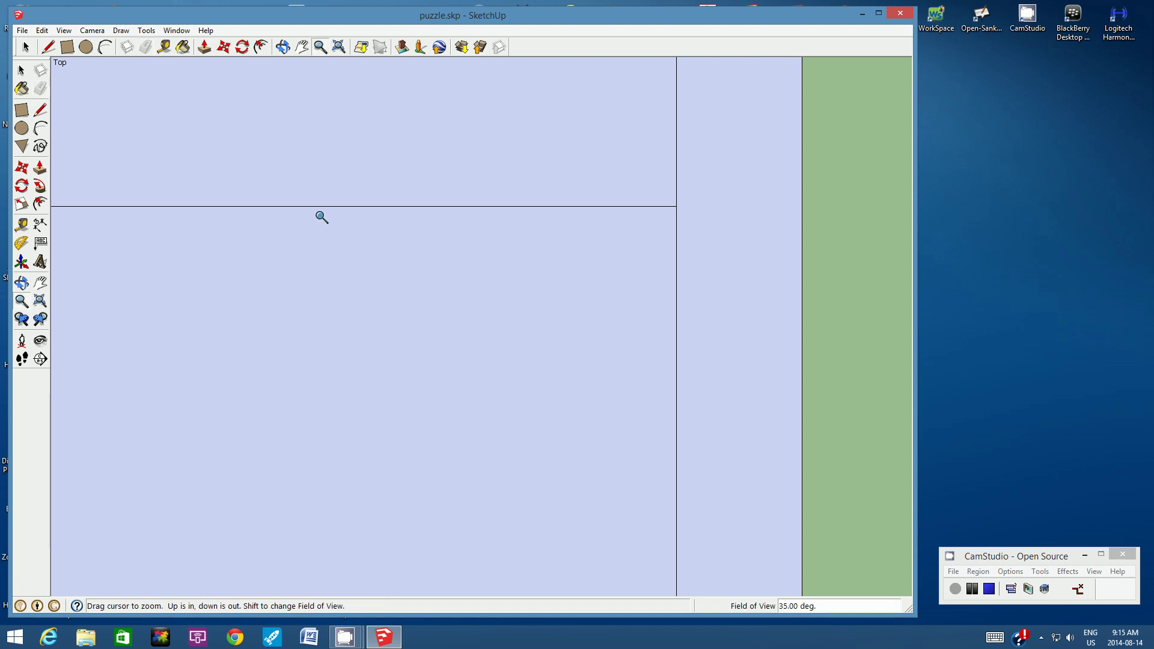
scroll(322, 217, "down", 4)
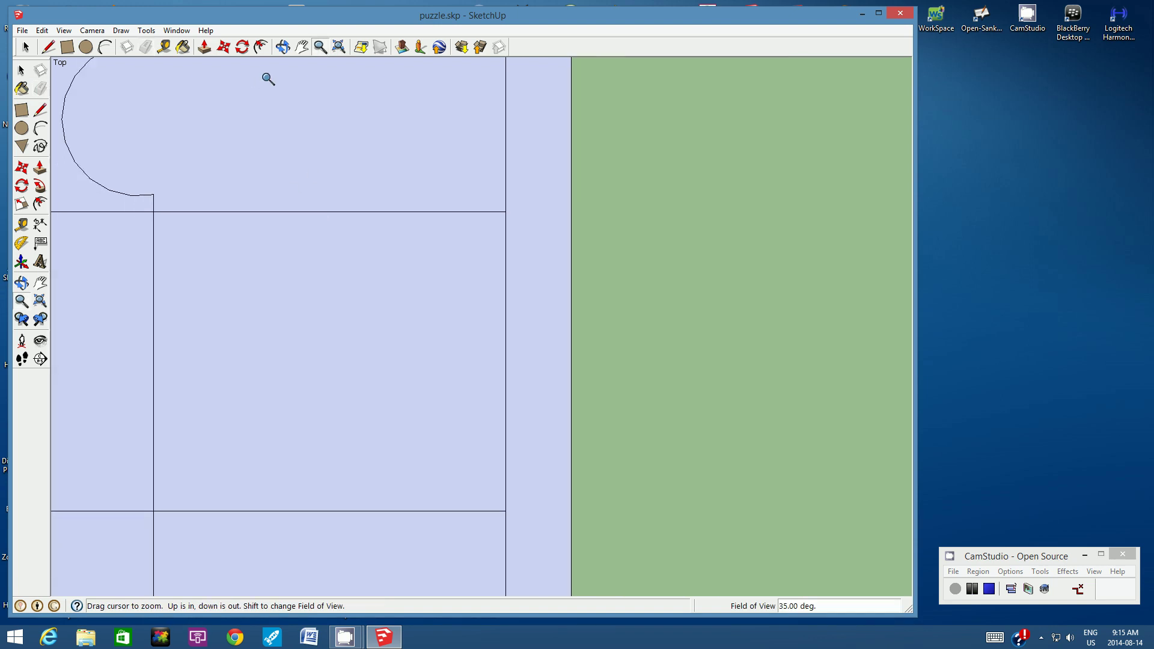
left_click(302, 47)
left_click_drag(270, 211, 525, 206)
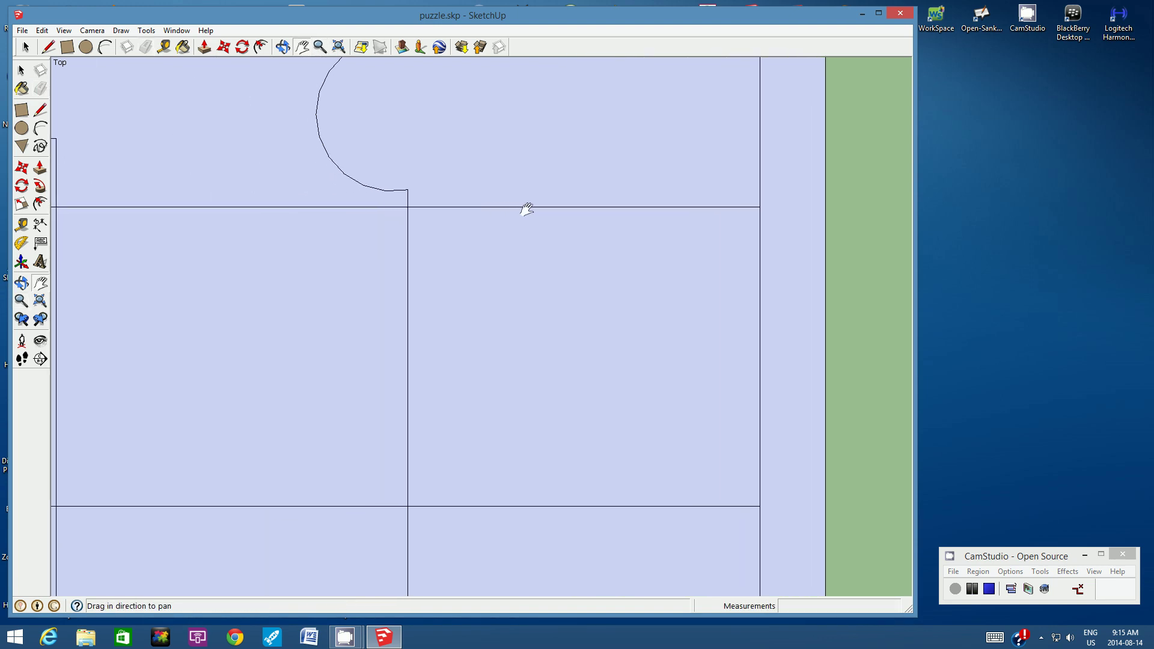
left_click(105, 47)
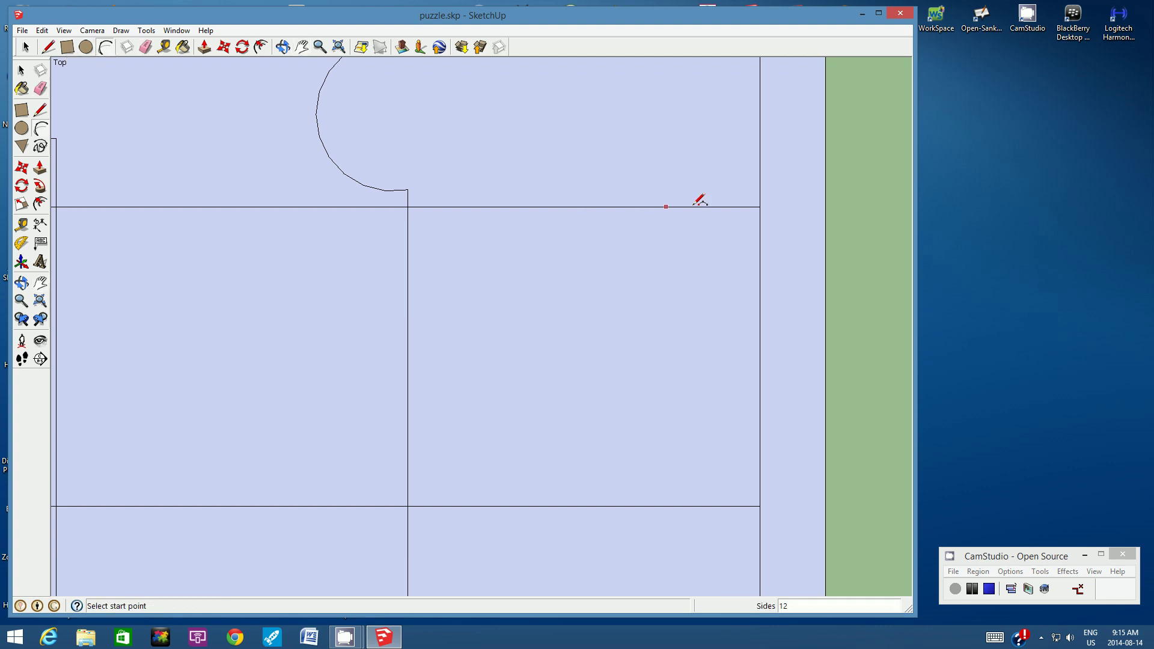
left_click(754, 207)
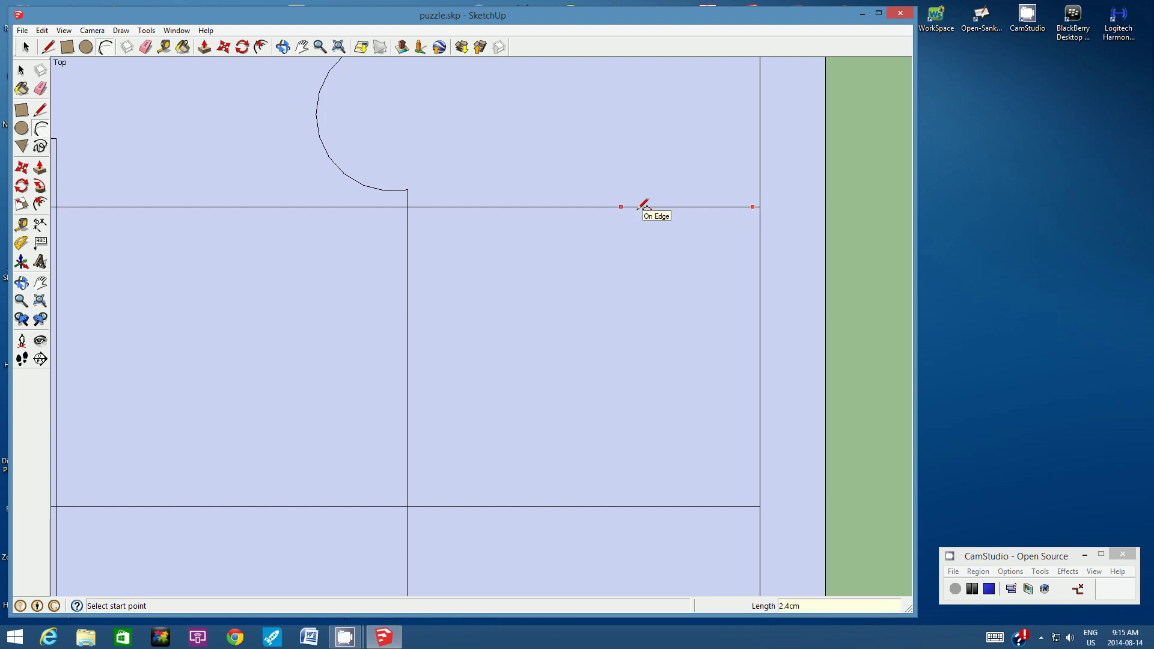
left_click(638, 207)
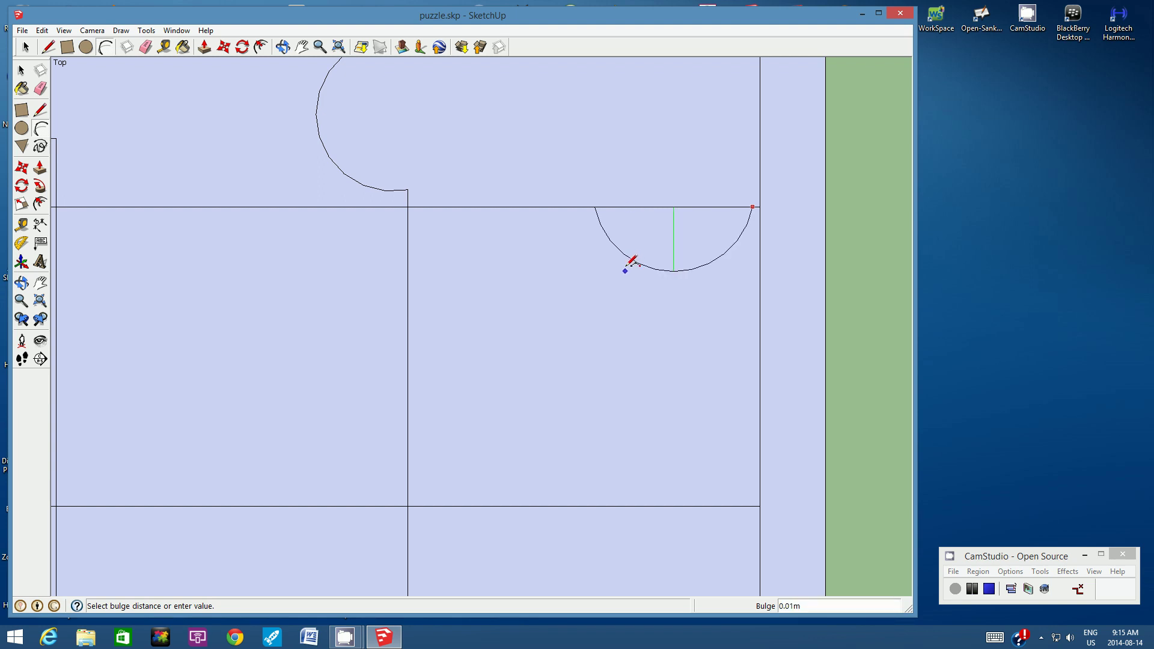
type("1.4cm")
key("Return")
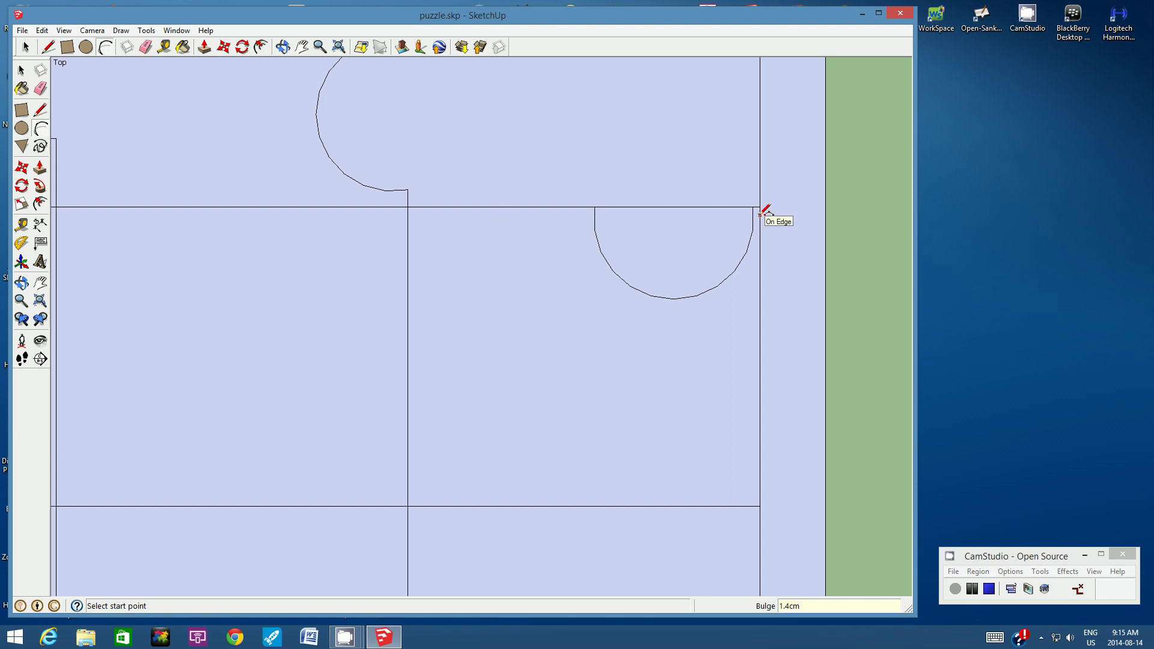
left_click(146, 47)
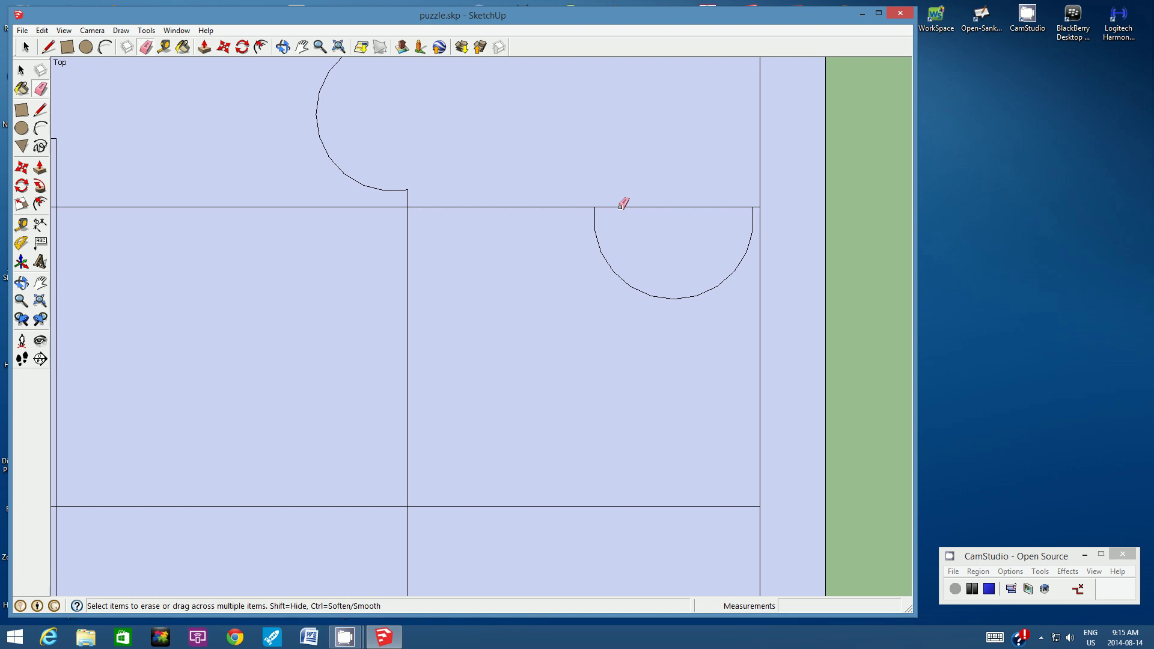
left_click(620, 207)
- Draw a 2.4 cm wide arc with 1.4 cm bulge upward from the lower horizontal line, spanning its intersection with the first vertical line
left_click(319, 47)
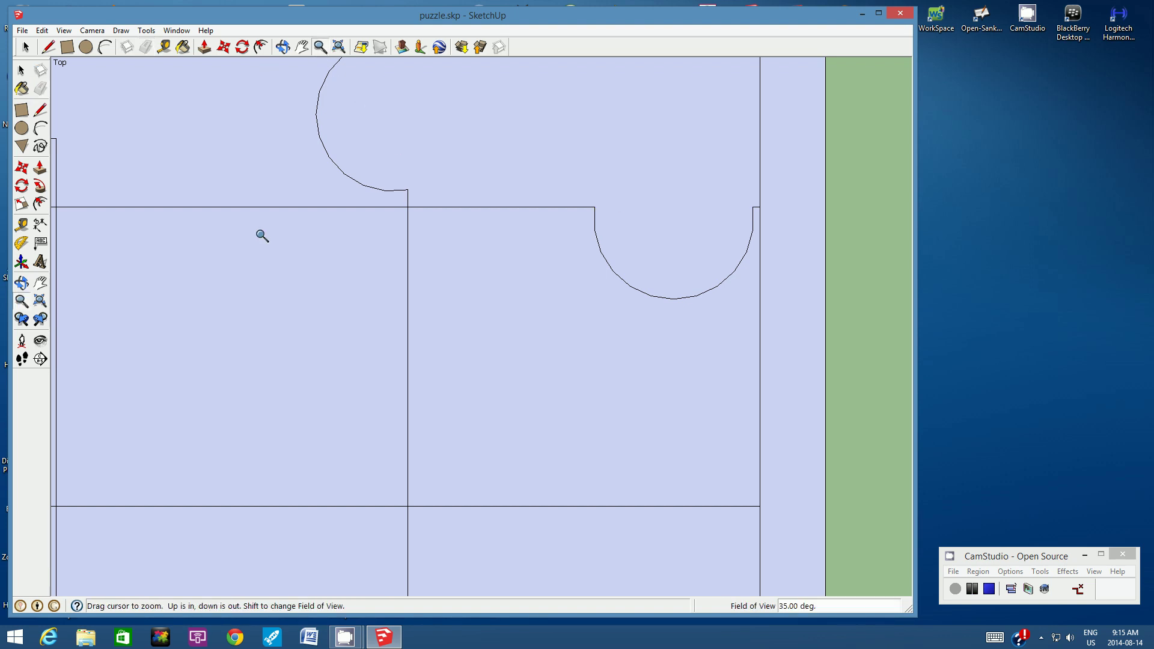
scroll(261, 234, "down", 3)
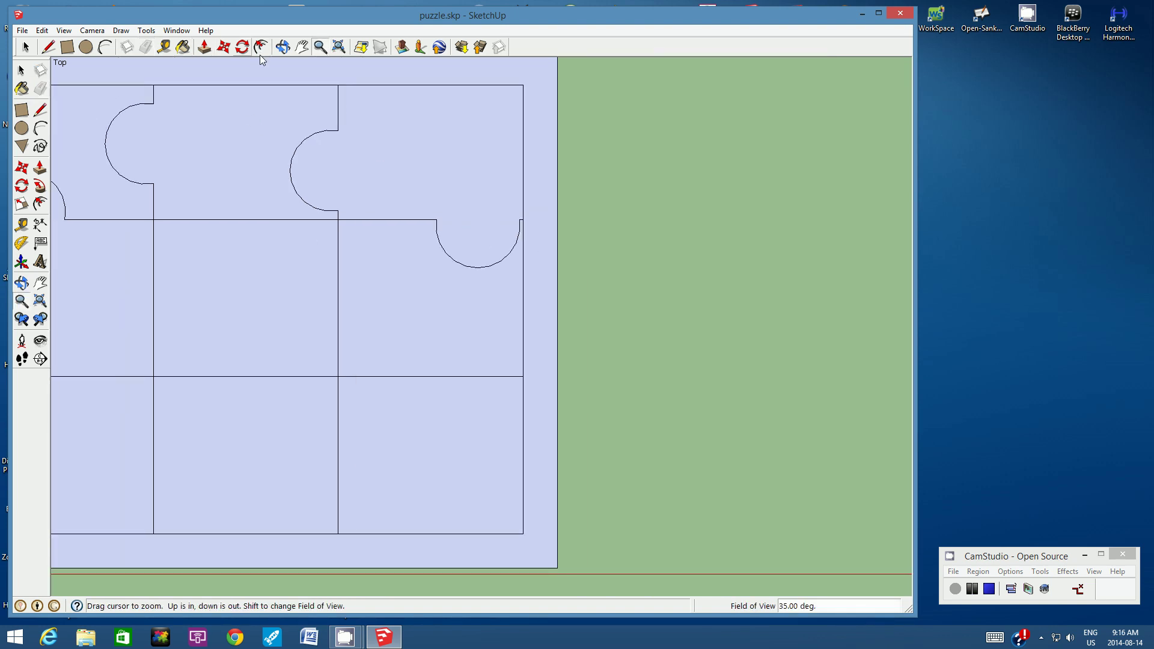
left_click(301, 47)
left_click_drag(272, 184, 464, 203)
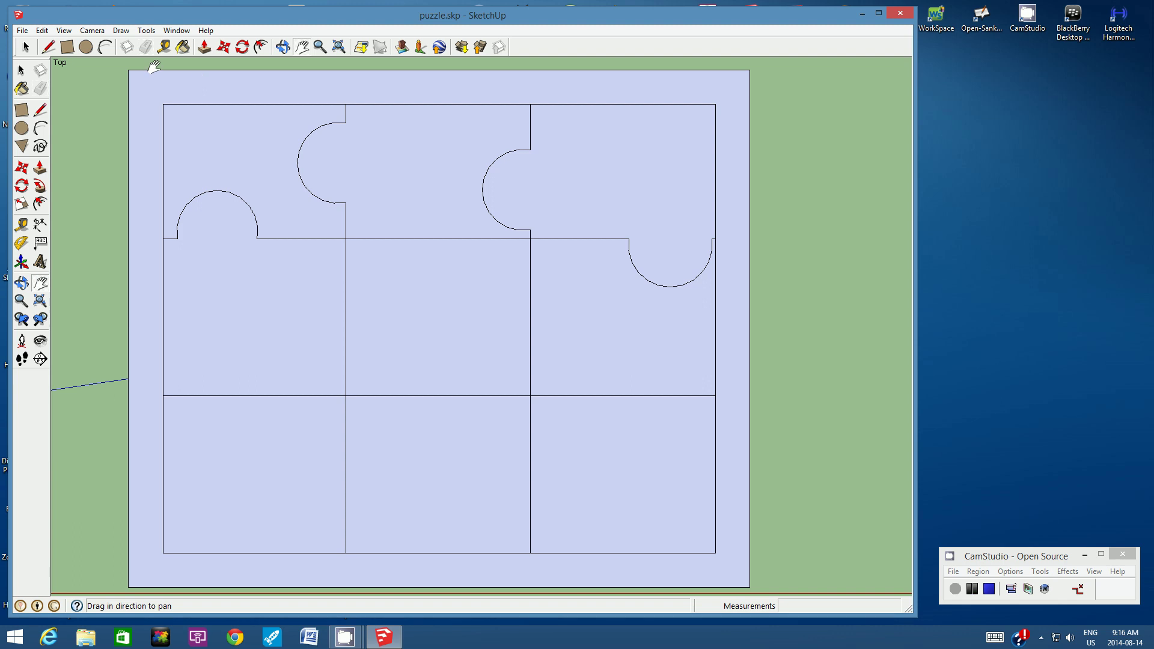
left_click(106, 50)
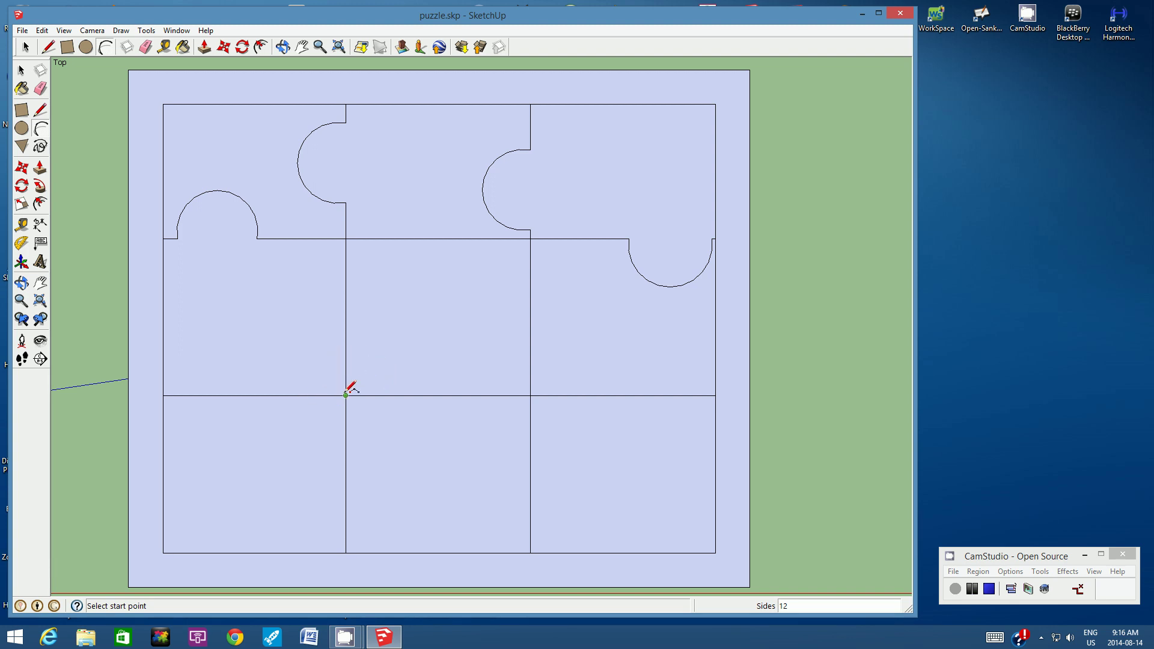
left_click(313, 396)
type("2.4cm")
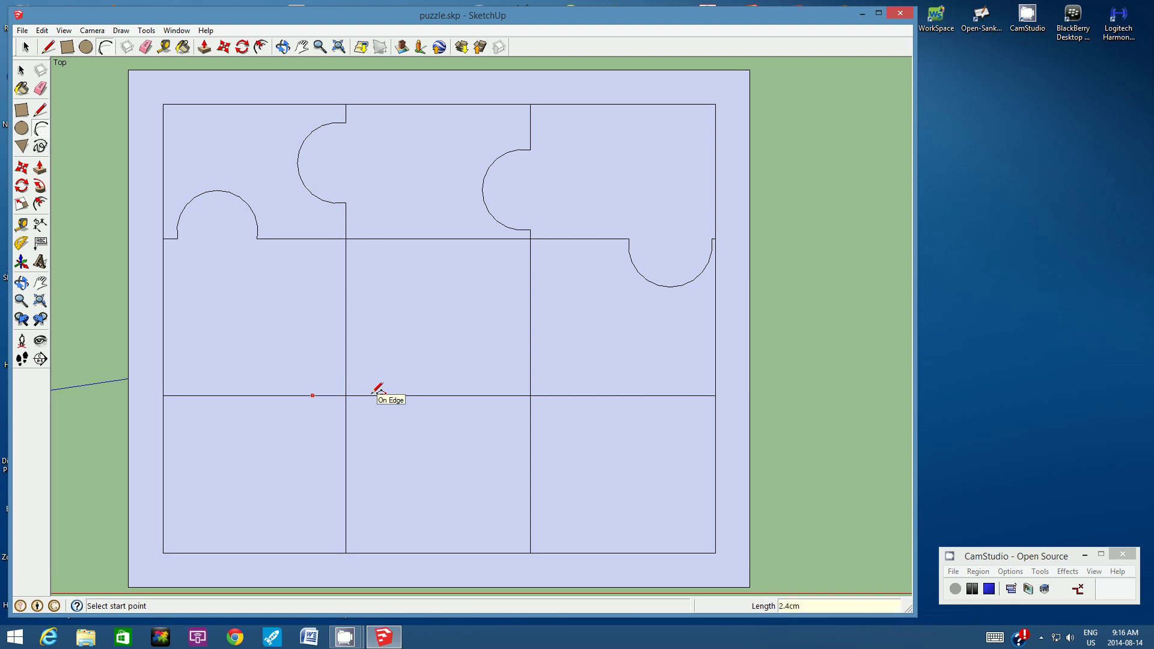
key("Return")
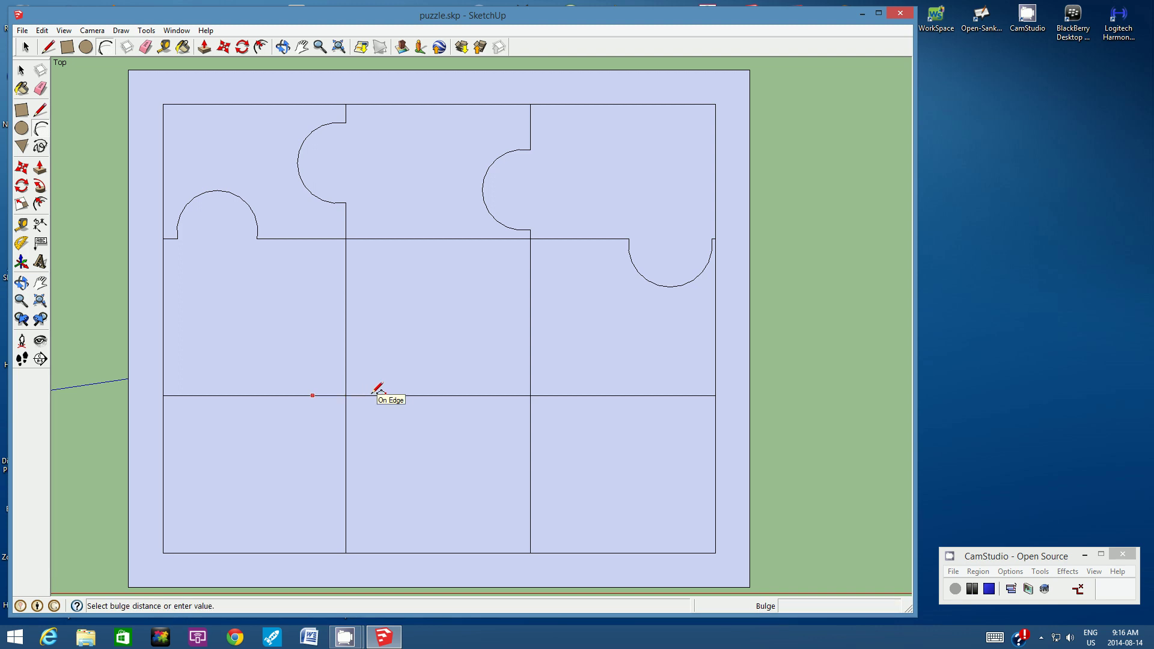
type("1.")
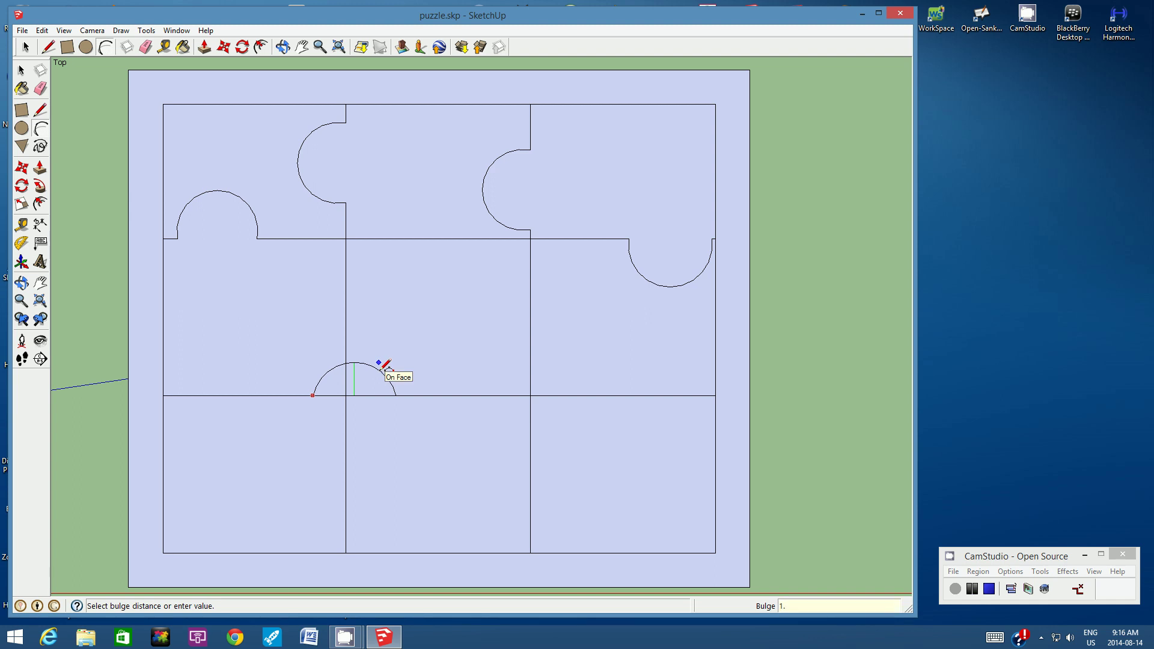
type("4cm")
key("Return")
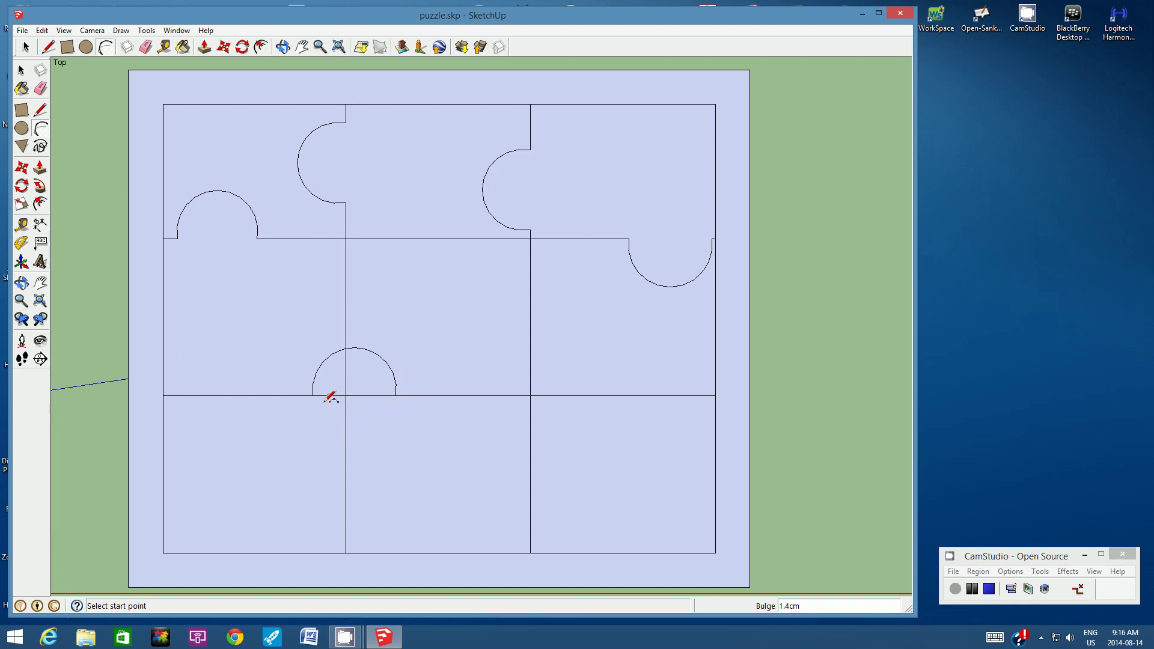
- Draw a mirrored arc with 1.4 cm bulge downward between the ends of the upward arc to close the round shape
left_click(396, 396)
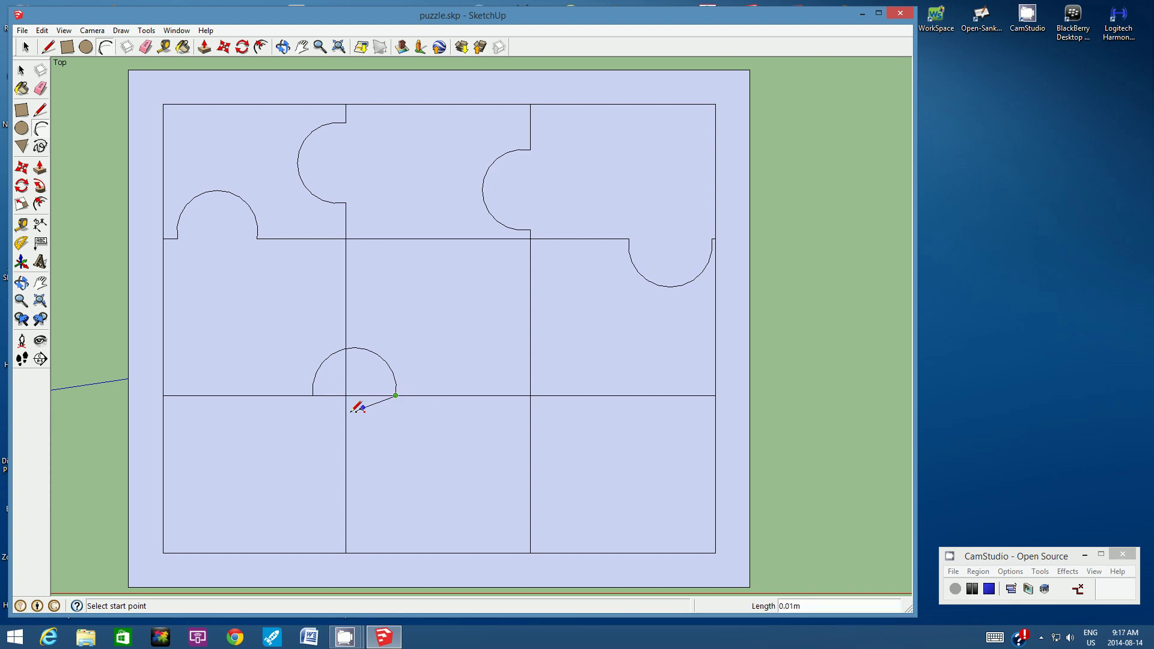
left_click(314, 395)
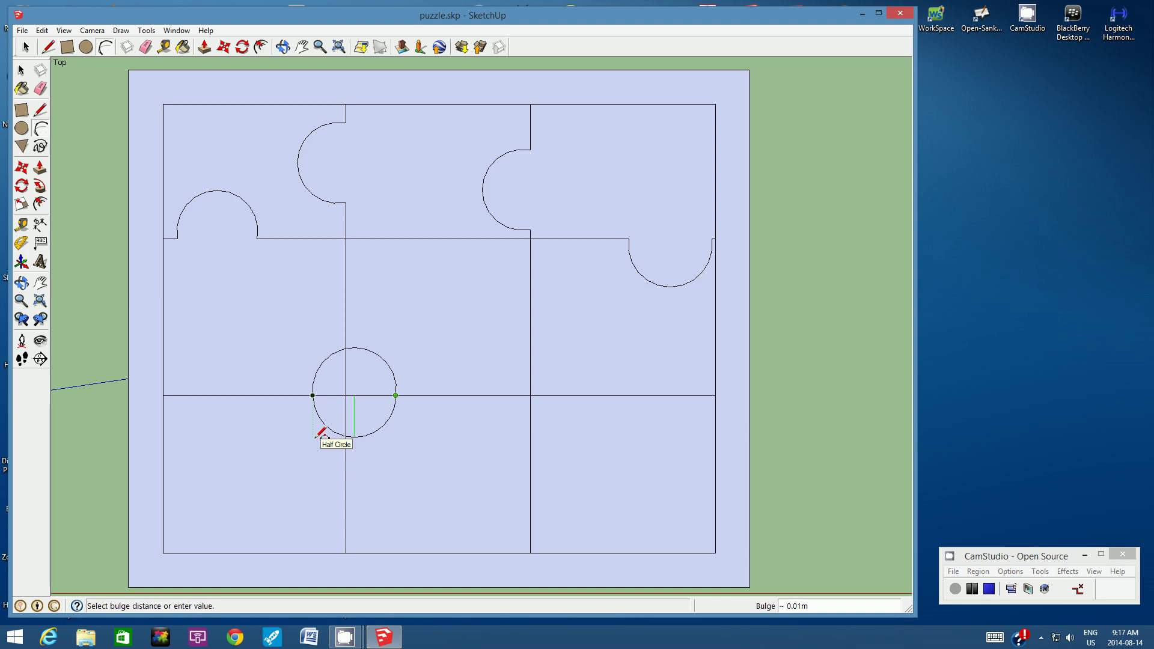
type("1.4cm")
key("Return")
left_click(319, 434)
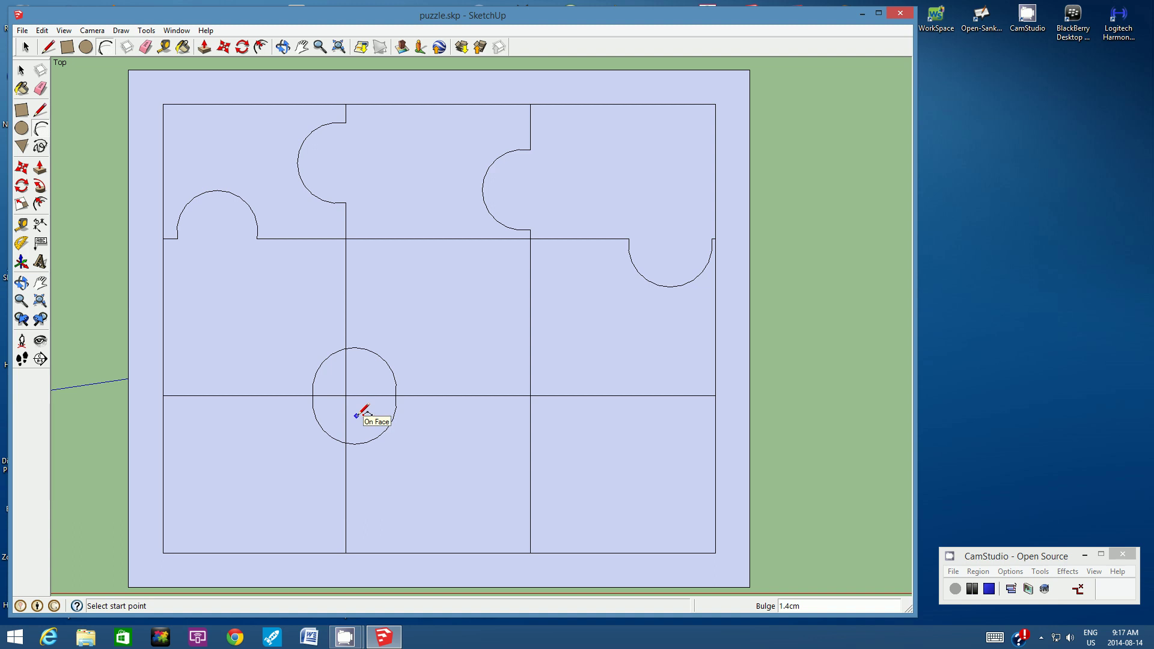
- Erase the grid lines inside the round shape at the lower-left grid intersection, along with its lower-left arc quarter
left_click(145, 46)
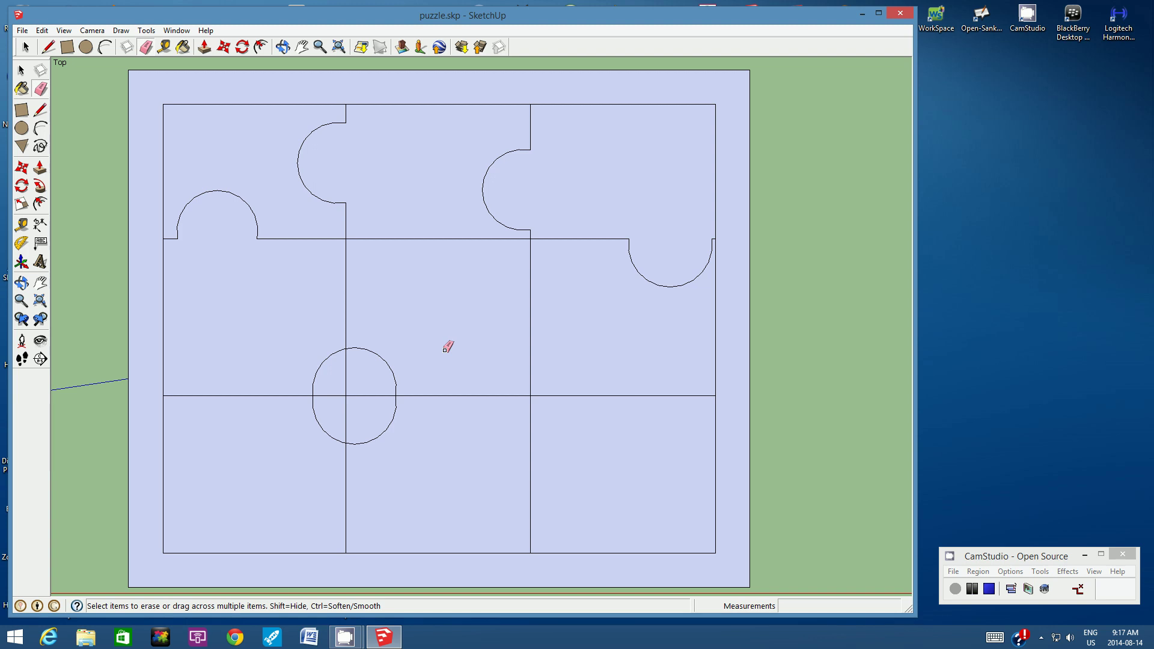
left_click(347, 367)
left_click_drag(329, 396, 364, 392)
left_click_drag(347, 408, 348, 412)
mouse_move(316, 415)
left_mouse_down()
mouse_move(314, 398)
mouse_move(331, 433)
mouse_move(325, 421)
left_mouse_up()
- Draw a 2.4 cm wide arc with 1.4 cm bulge downward near the left end of the lower horizontal line, and erase the line across its opening
left_click(104, 48)
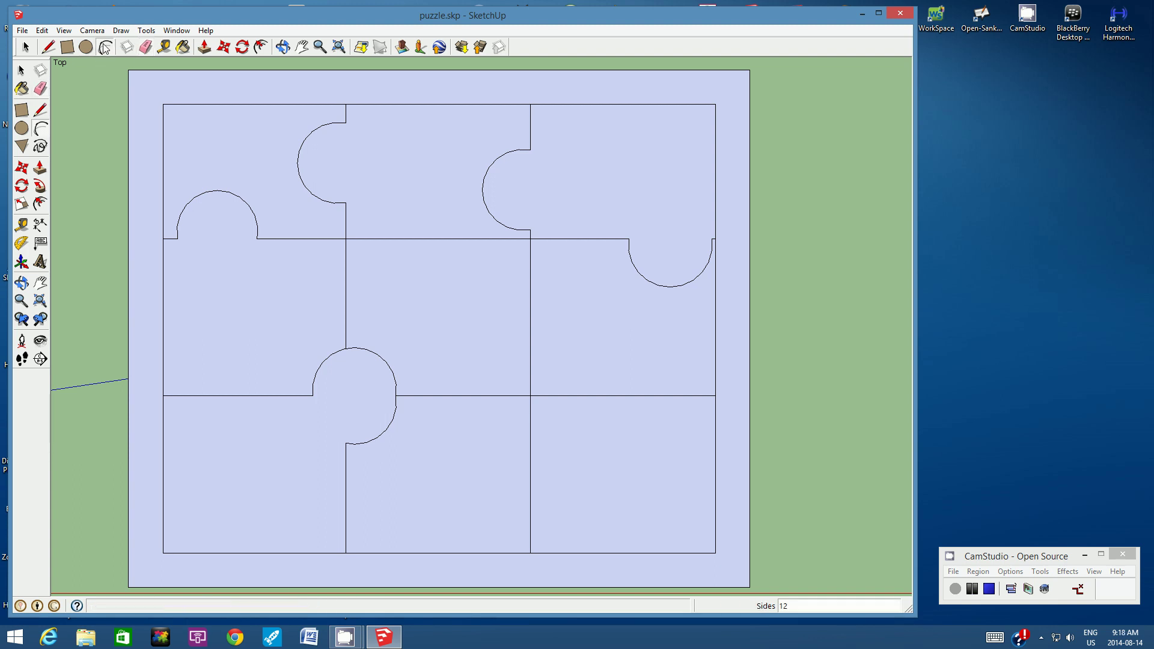
left_click(180, 396)
type("2.")
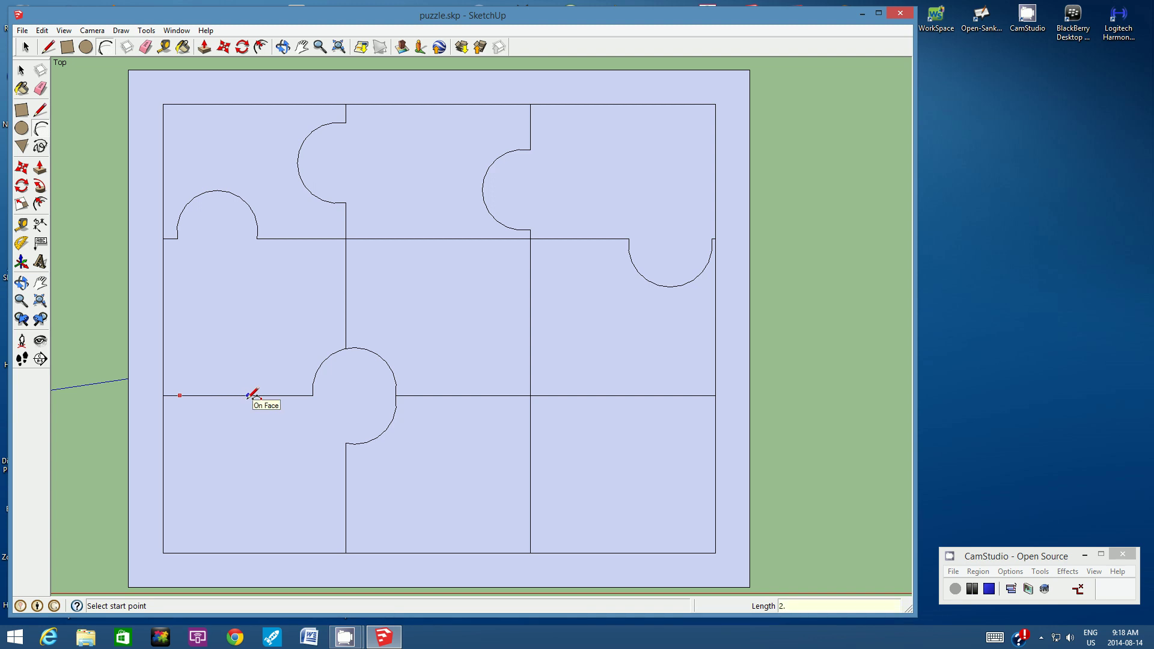
type("4cm")
key("Return")
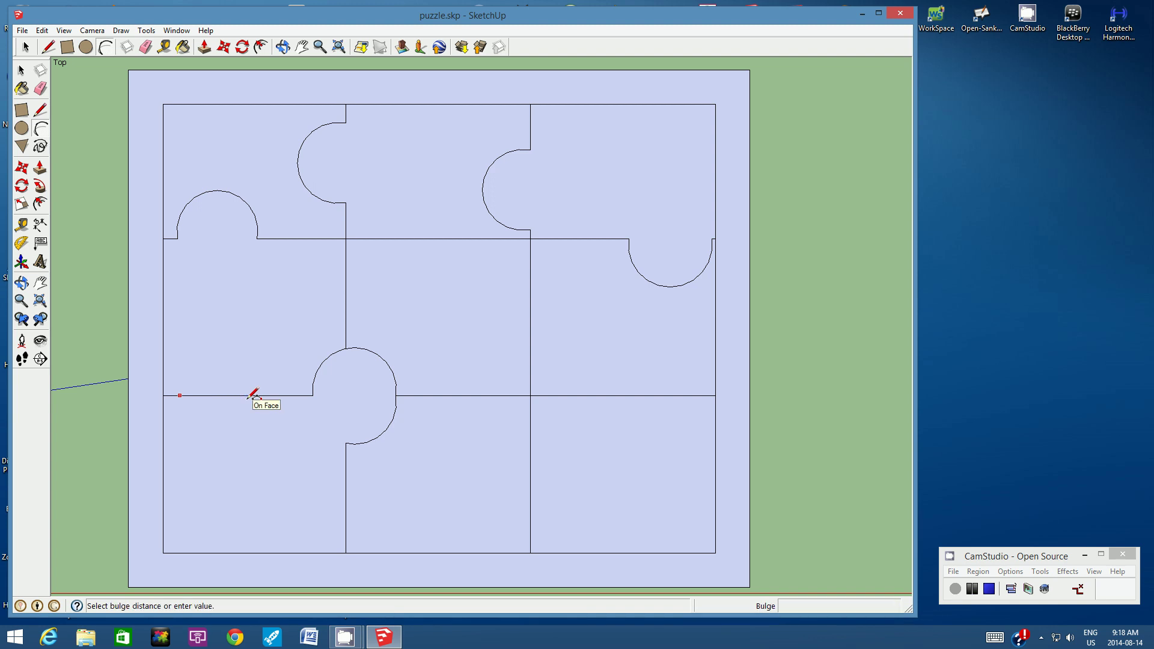
type("1")
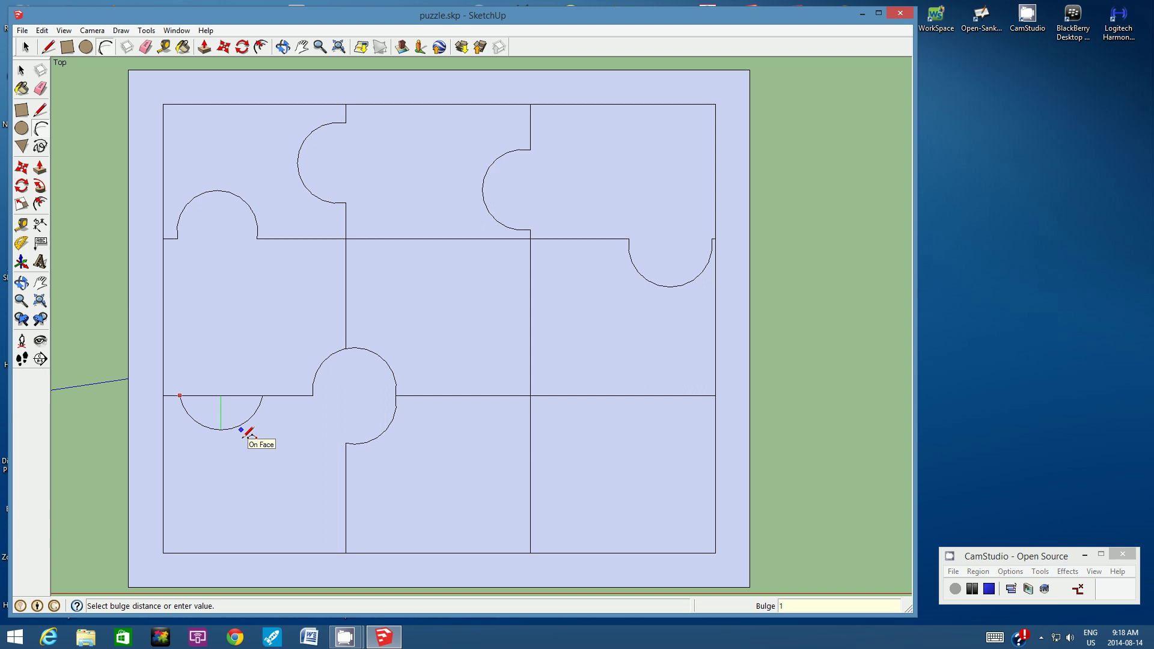
type(".4cm")
key("Return")
left_click(144, 49)
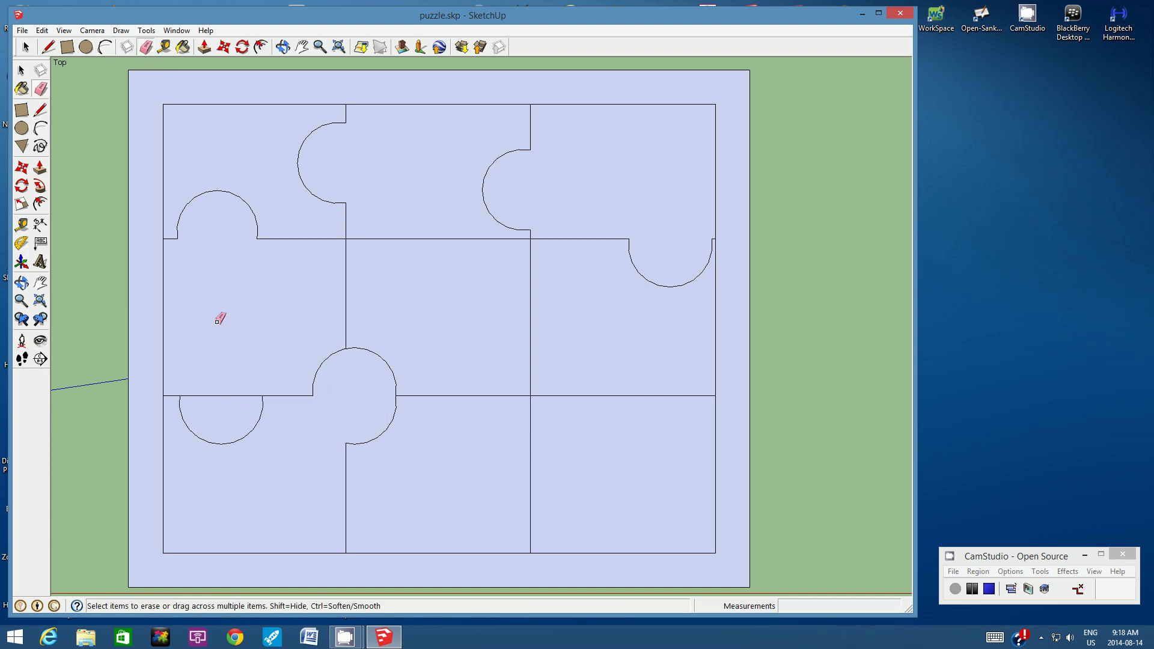
left_click(212, 395)
- Save the puzzle model under its existing file name
left_click(22, 30)
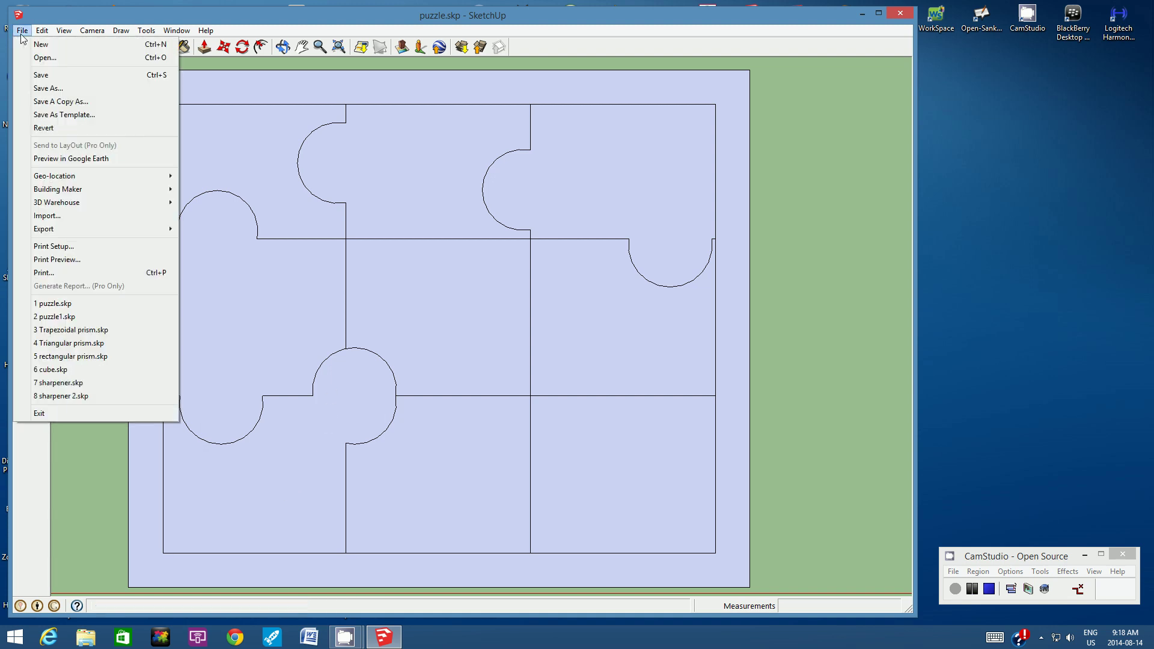
left_click(38, 76)
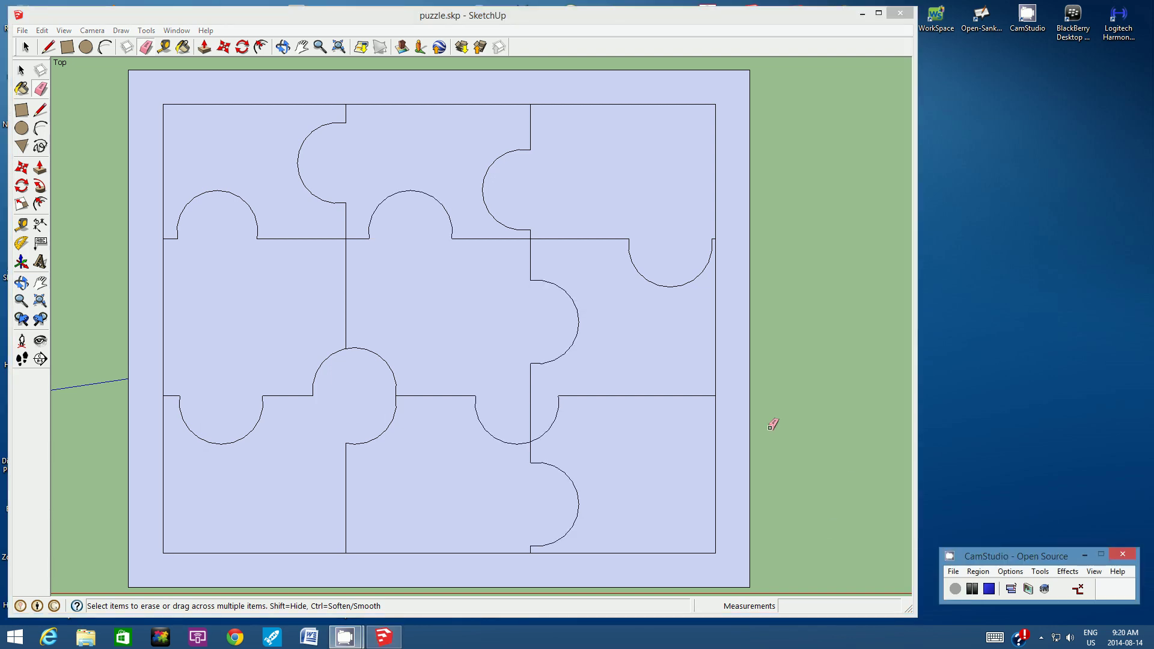
left_click(25, 48)
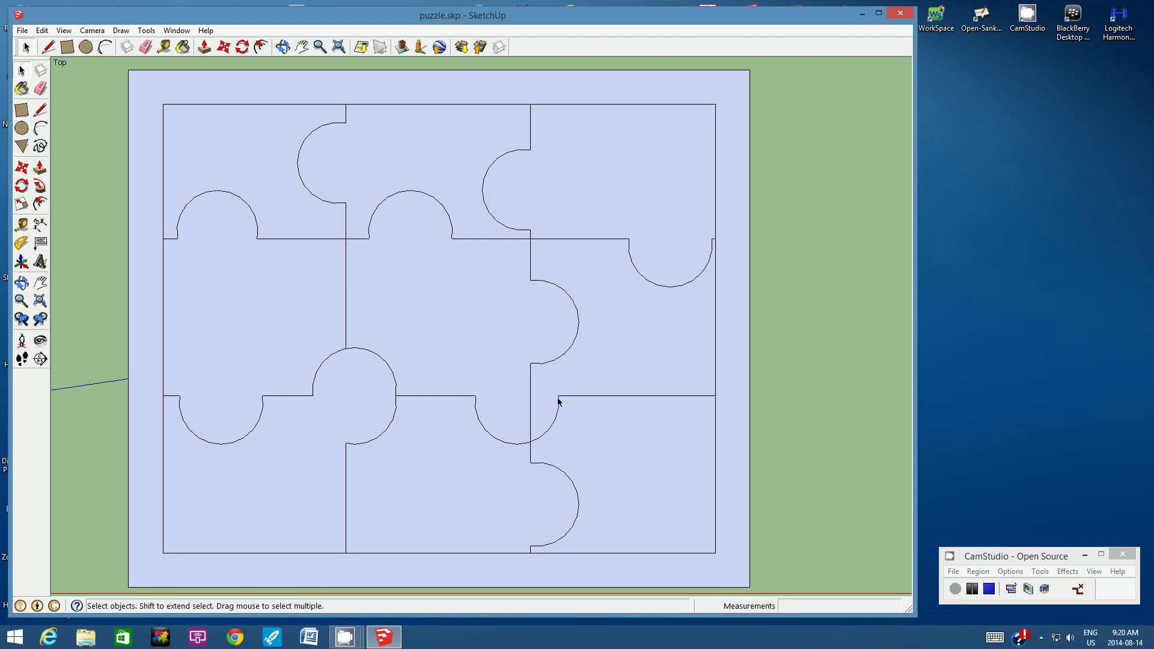
left_click(21, 30)
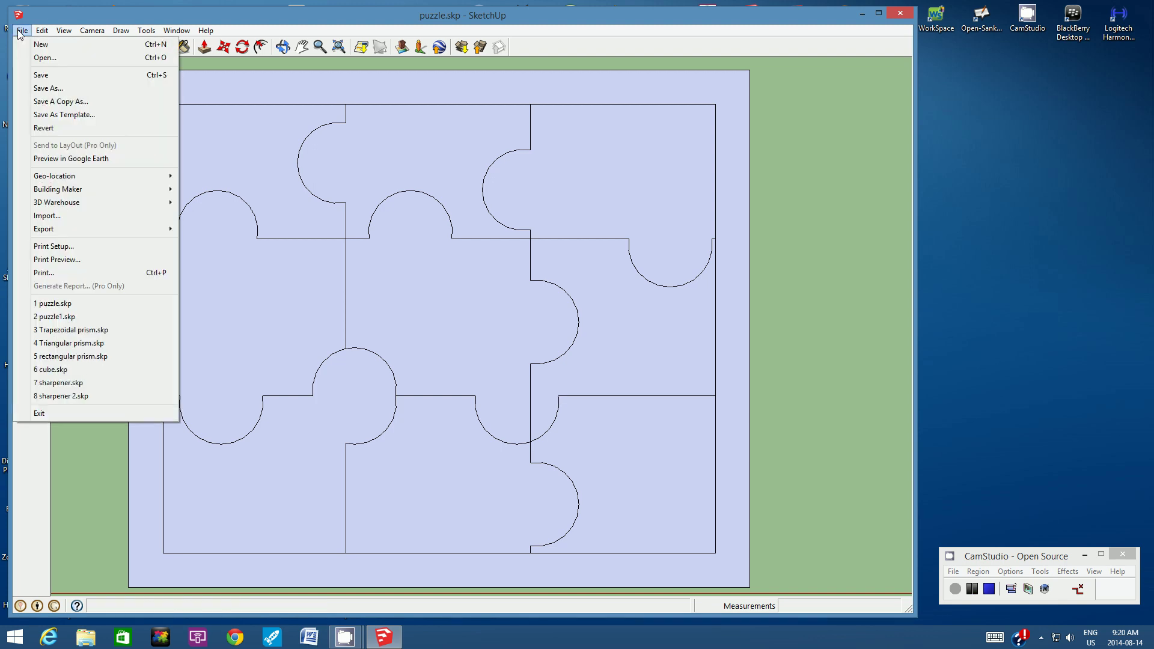
left_click(38, 75)
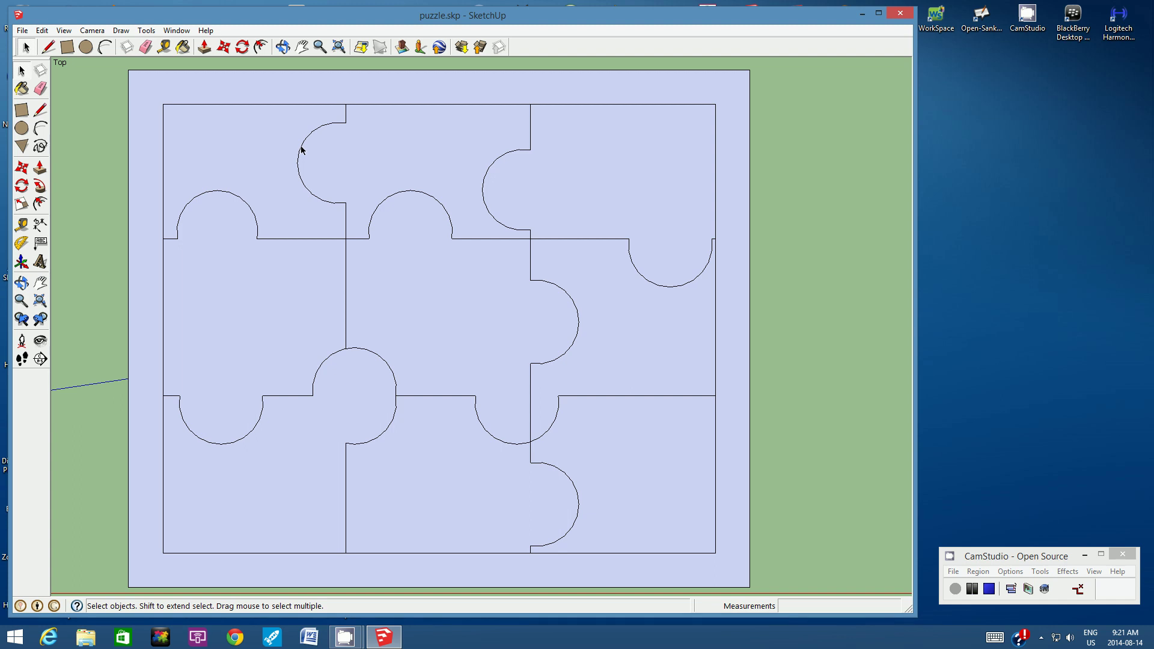
- Enable Profiles in the style's edge settings with a thickness of 4
left_click(178, 31)
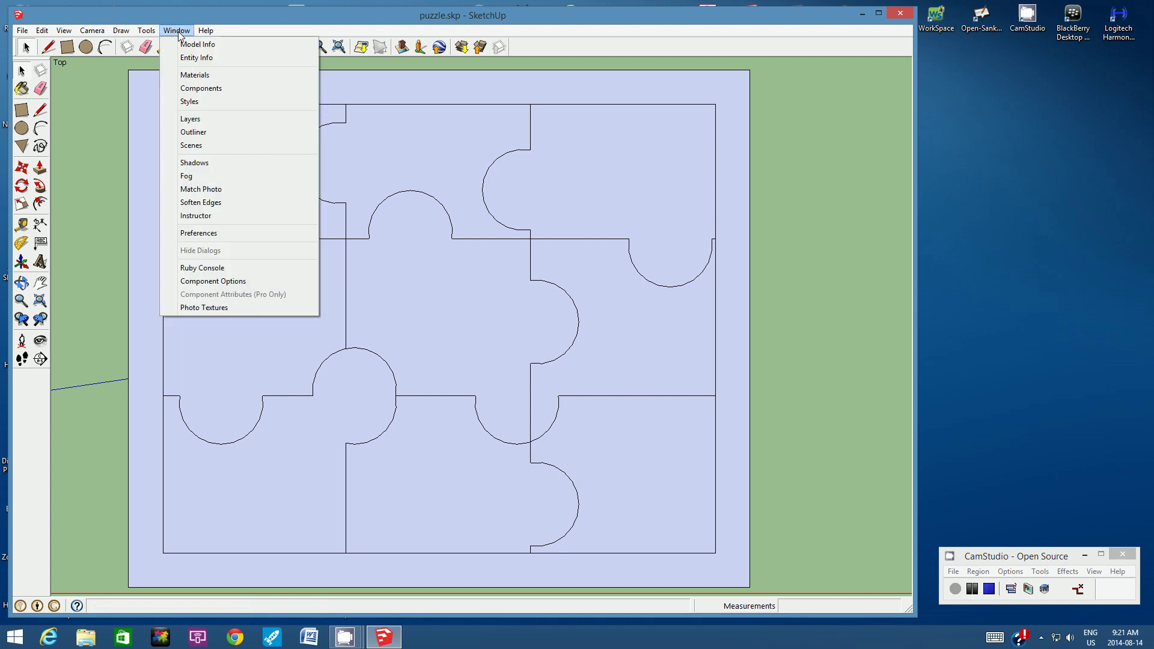
left_click(208, 103)
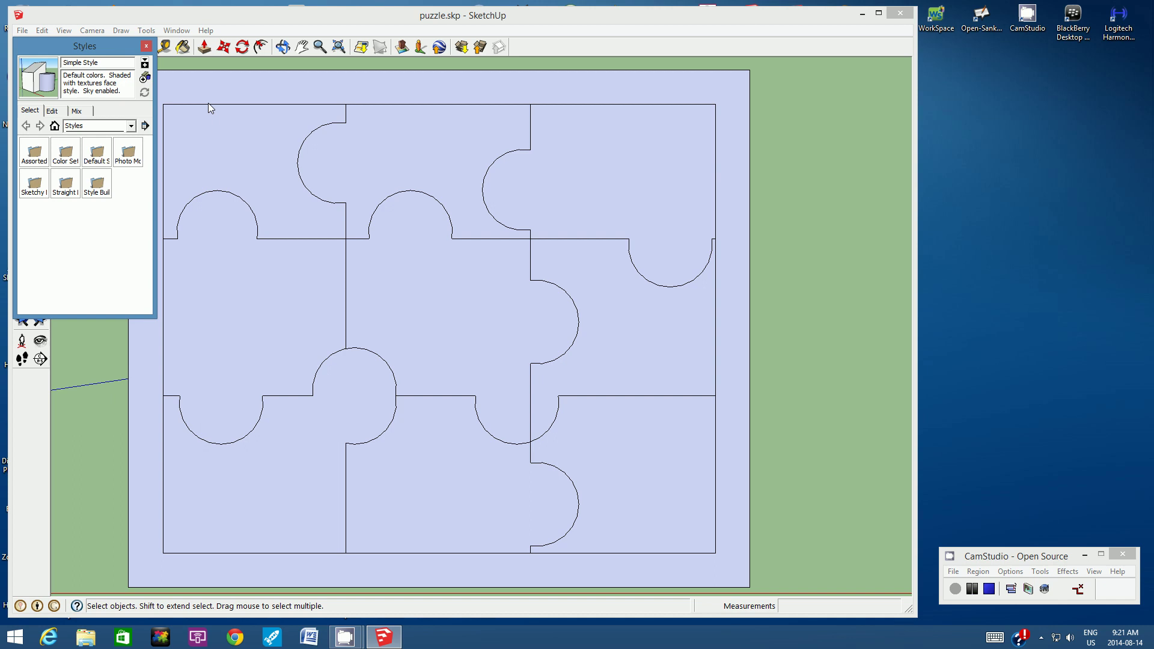
left_click_drag(87, 51, 134, 75)
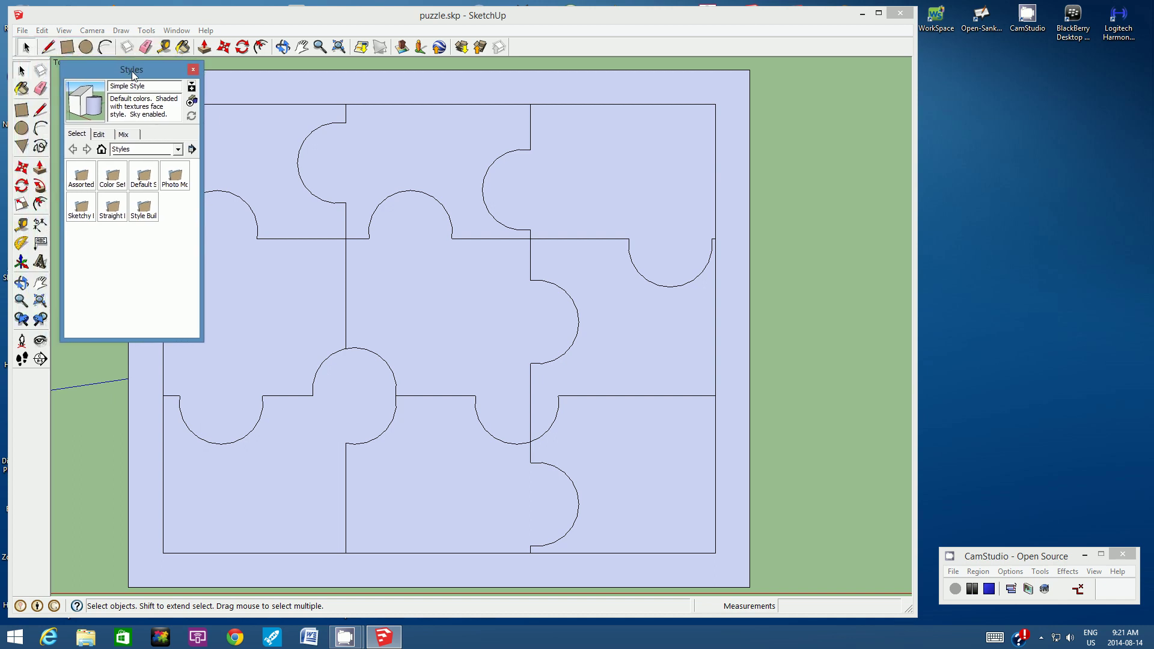
left_click(100, 135)
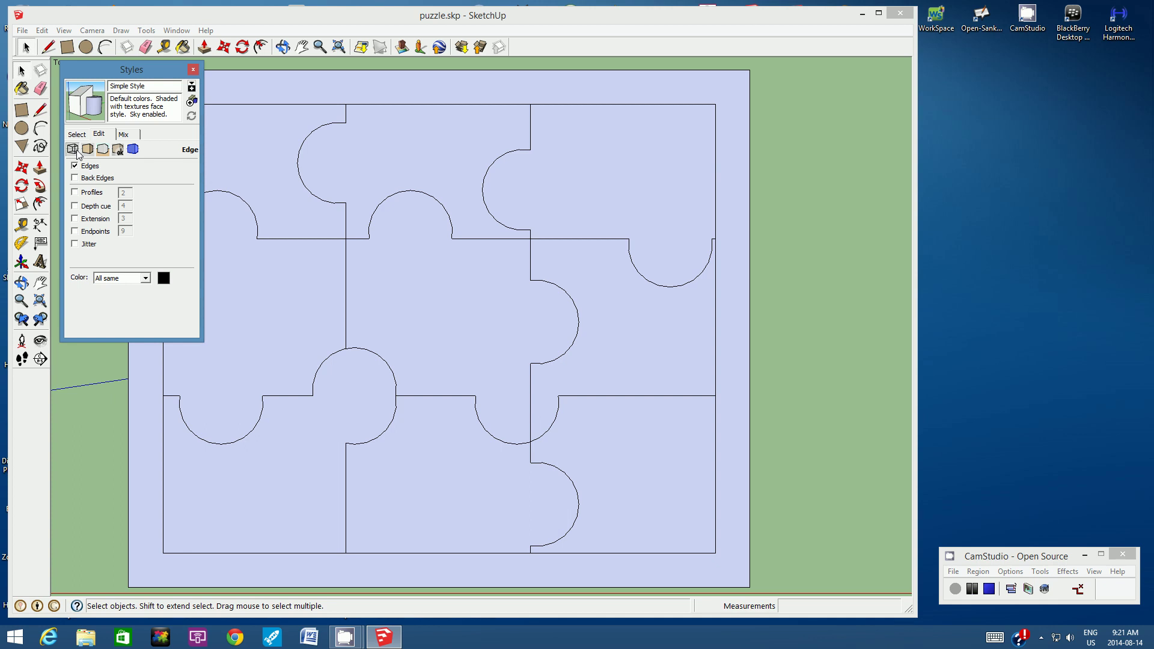
left_click(75, 192)
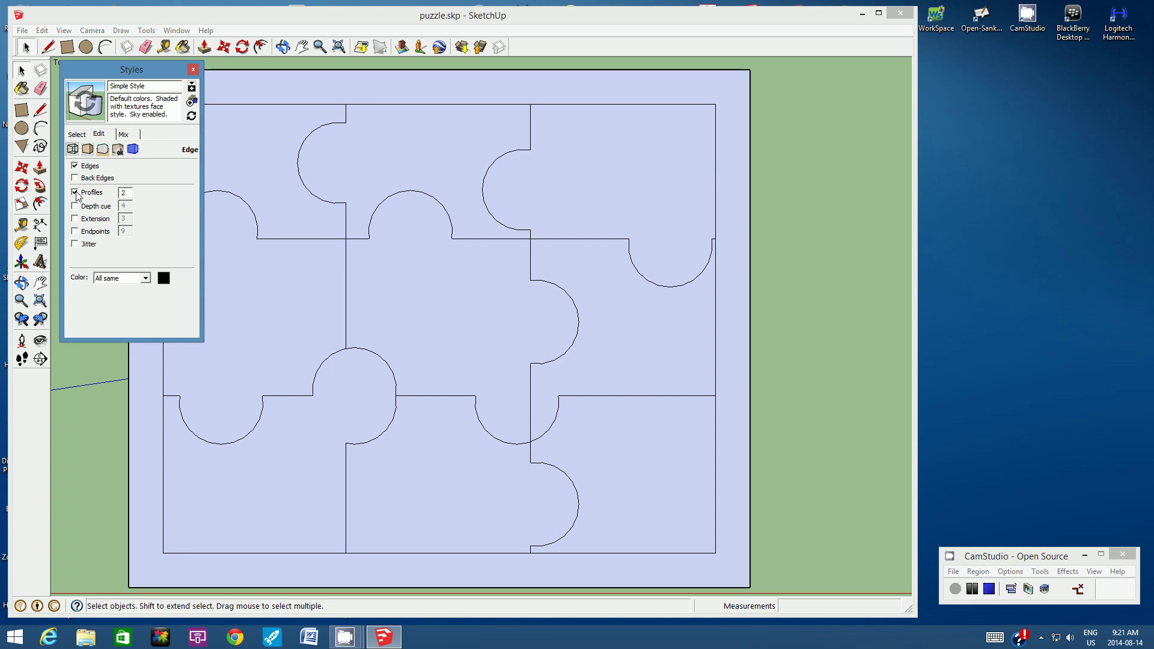
left_click_drag(127, 193, 118, 195)
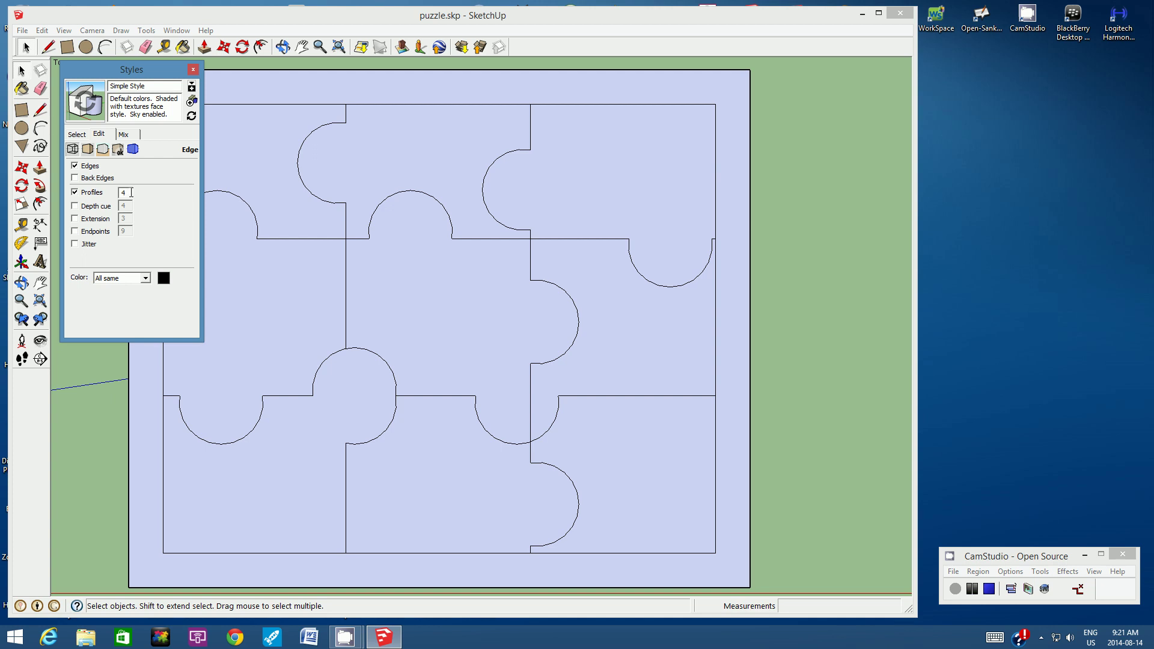
left_click(193, 70)
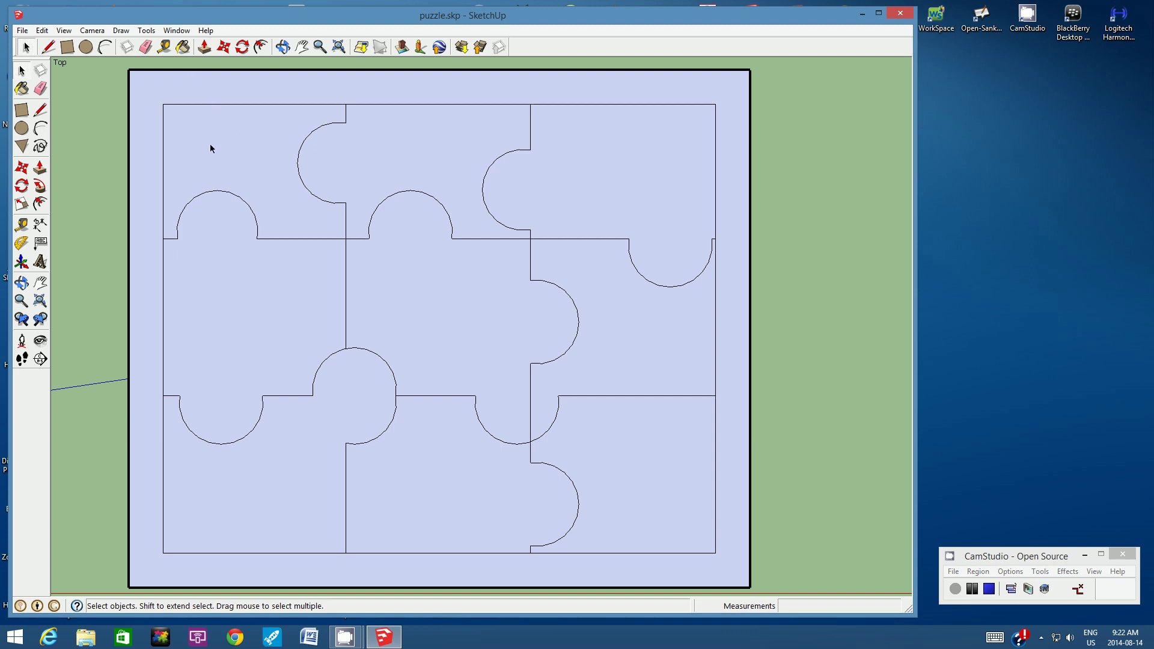
- Make a separate group of each of the three top-row puzzle pieces, including their bounding edges
left_click(243, 142)
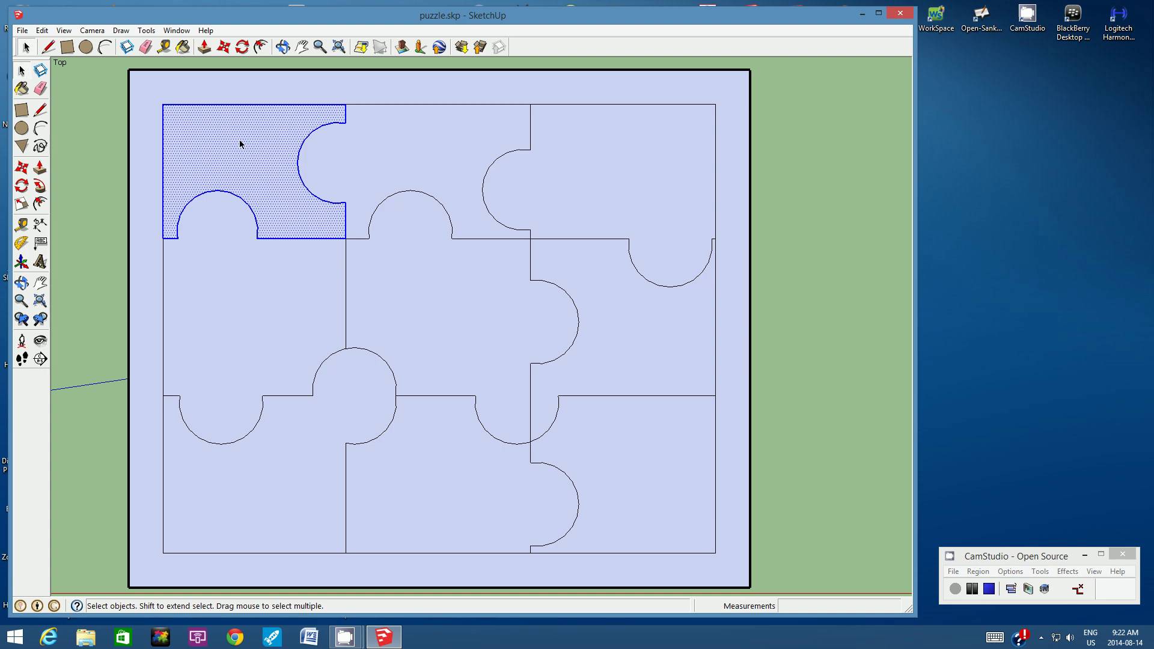
right_click(241, 145)
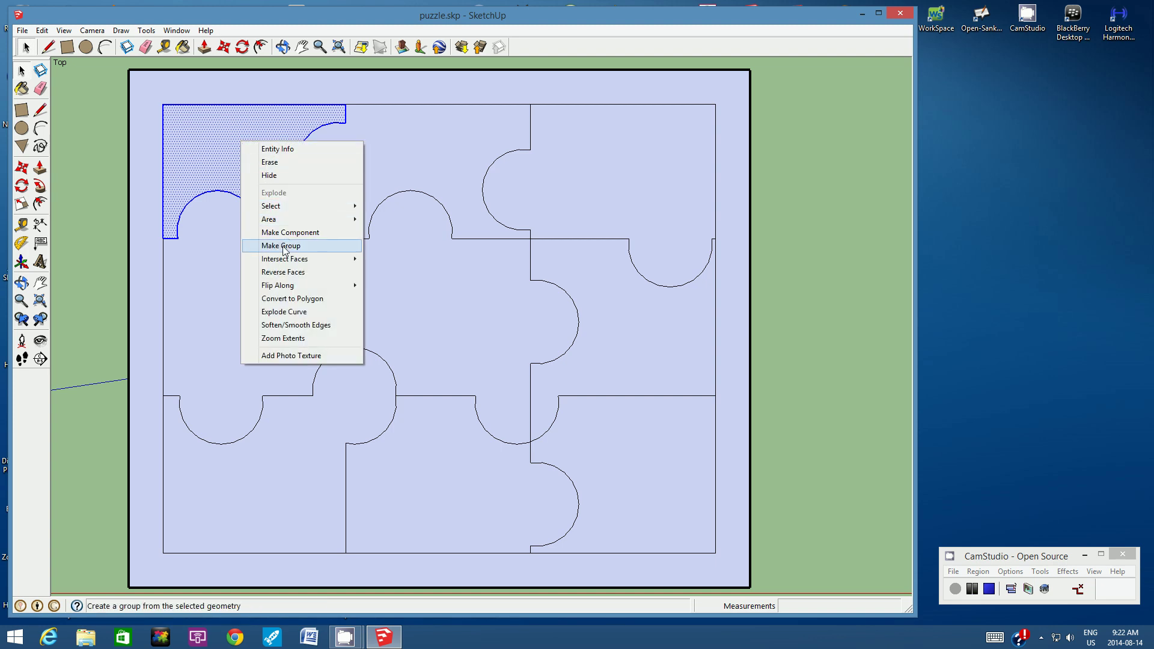
left_click(309, 247)
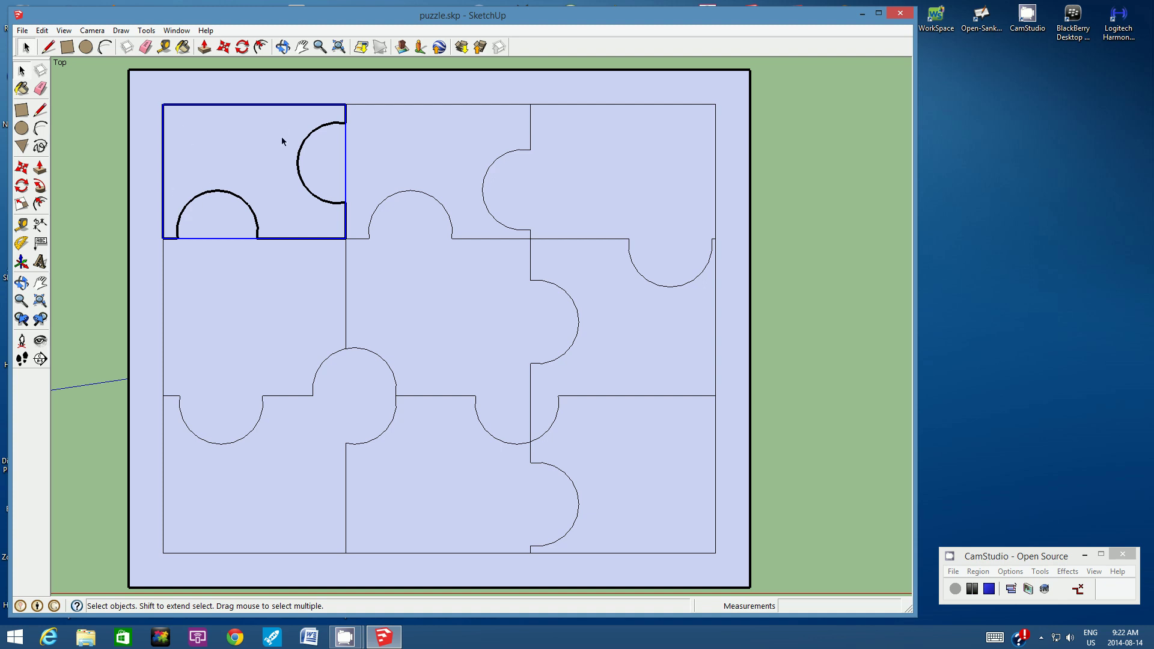
left_click(409, 146)
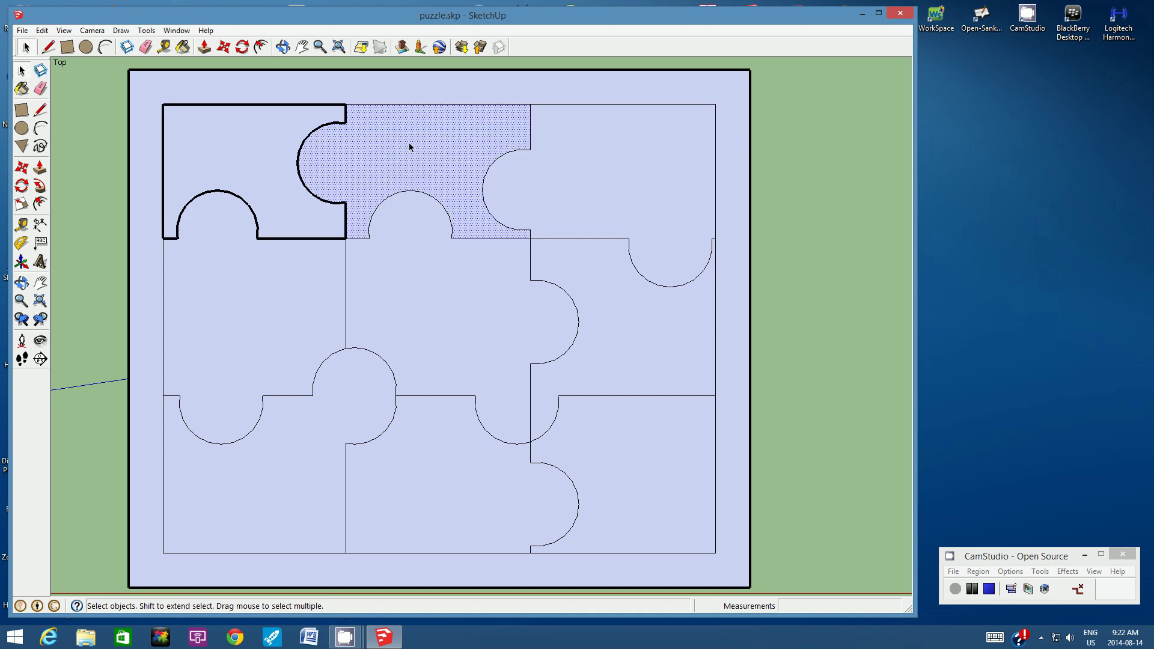
double_click(409, 147)
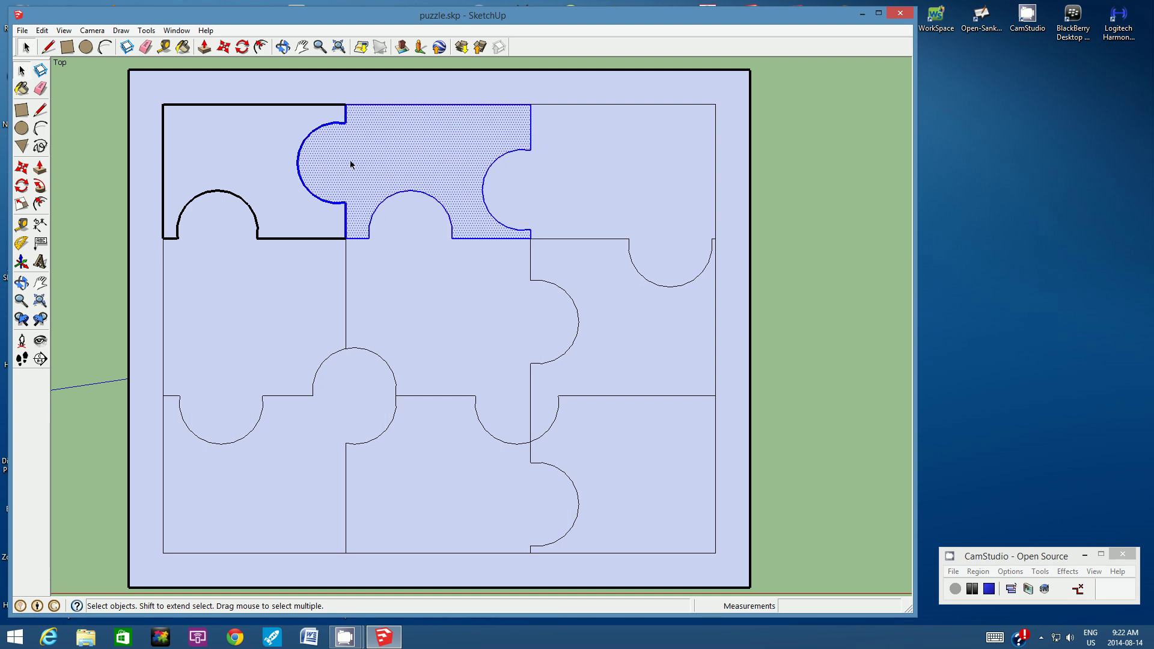
right_click(414, 152)
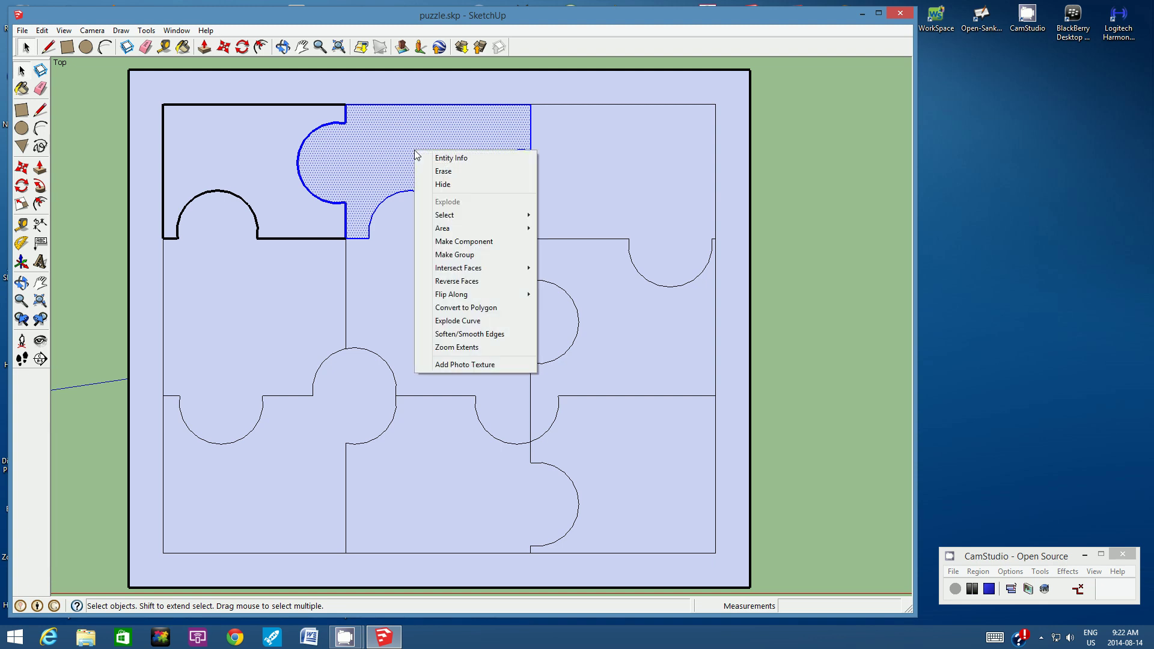
left_click(447, 255)
left_click(624, 148)
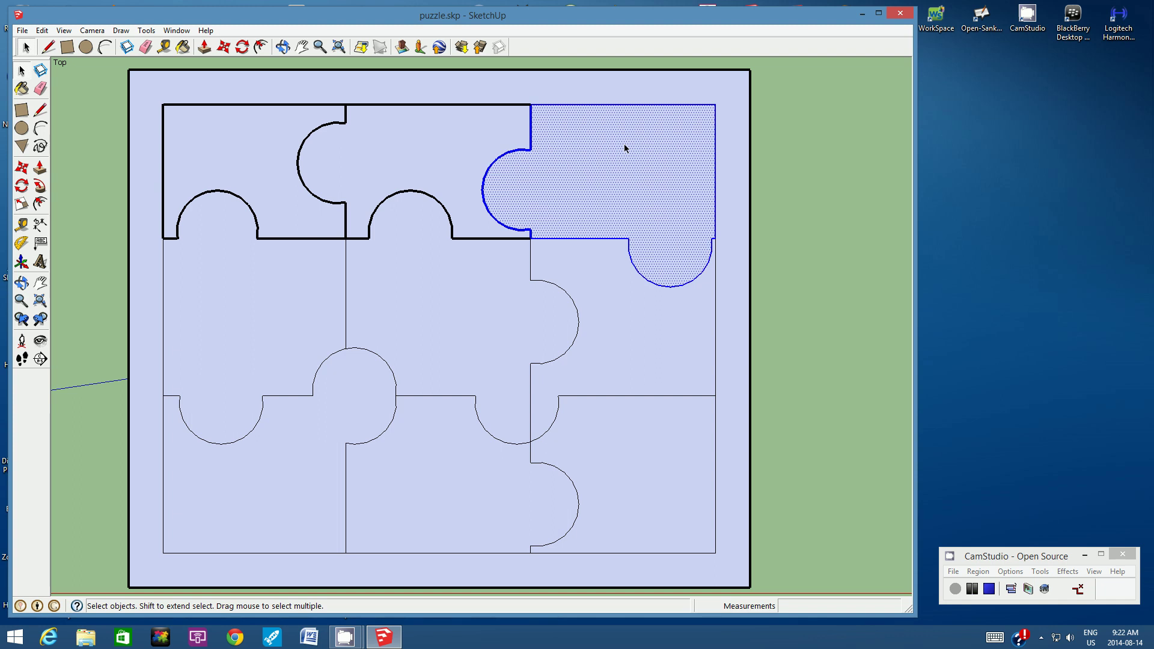
right_click(626, 148)
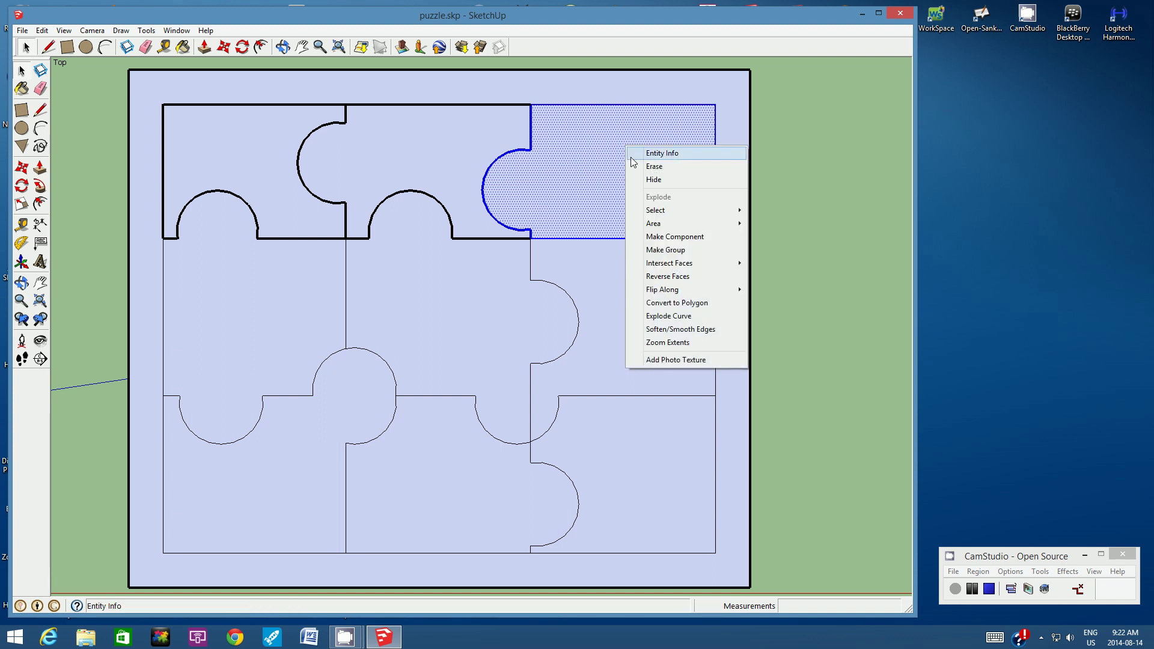
left_click(661, 250)
- Make a separate group of each of the three middle-row puzzle pieces, including their bounding edges
double_click(253, 319)
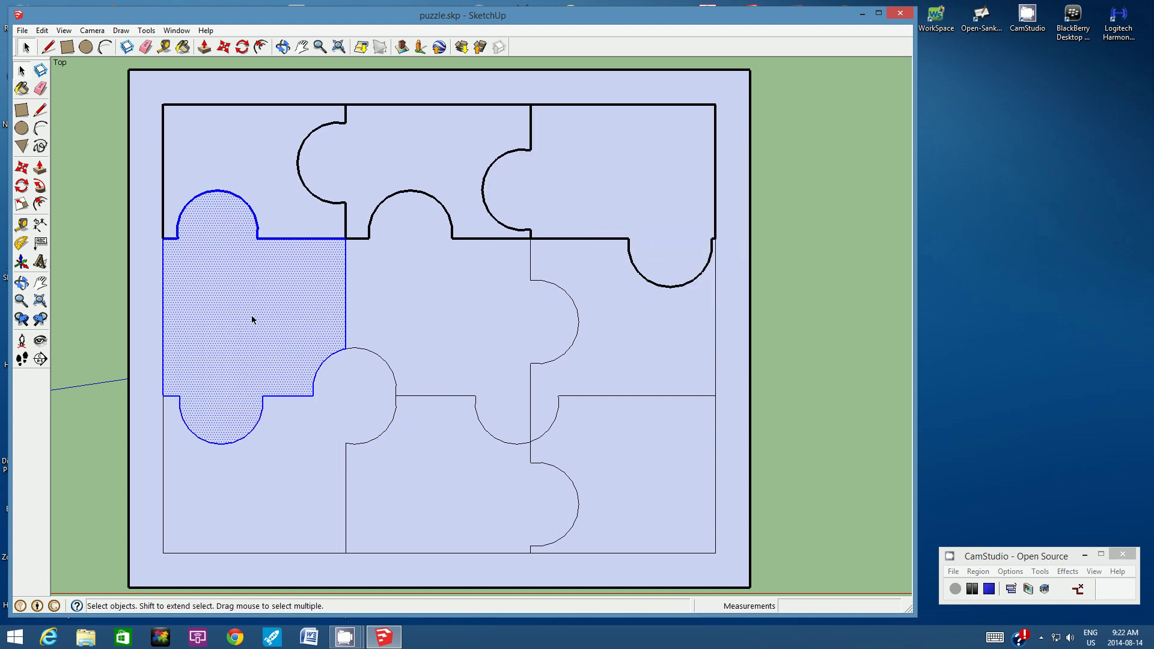
right_click(253, 319)
left_click(300, 420)
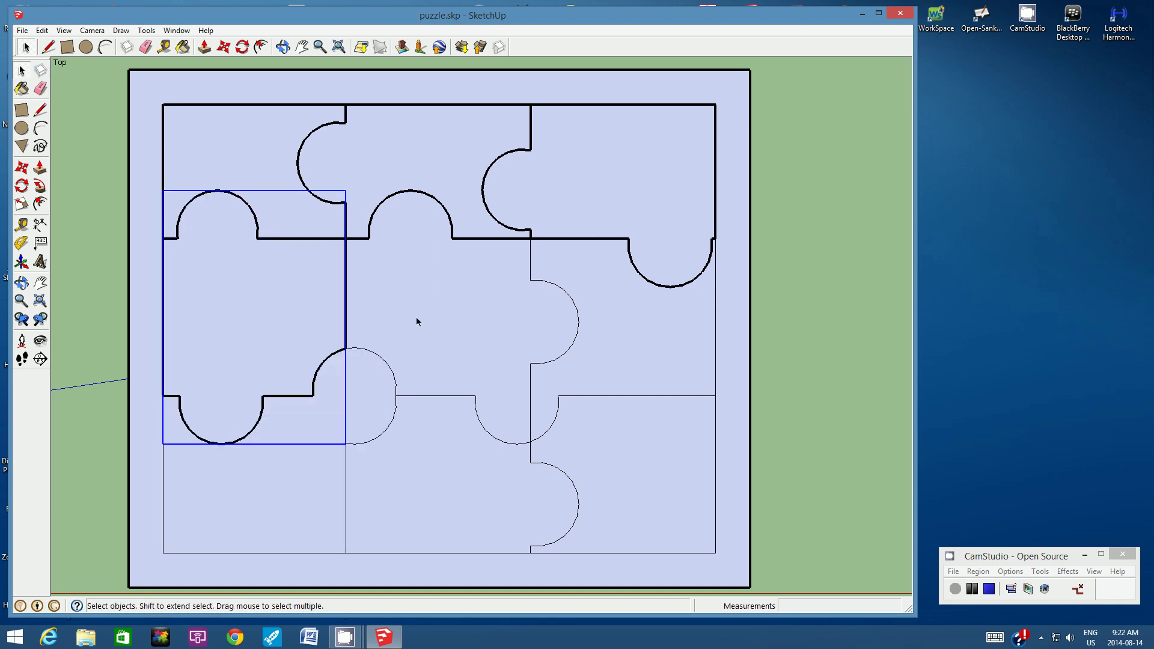
left_click(452, 294)
double_click(452, 294)
right_click(452, 294)
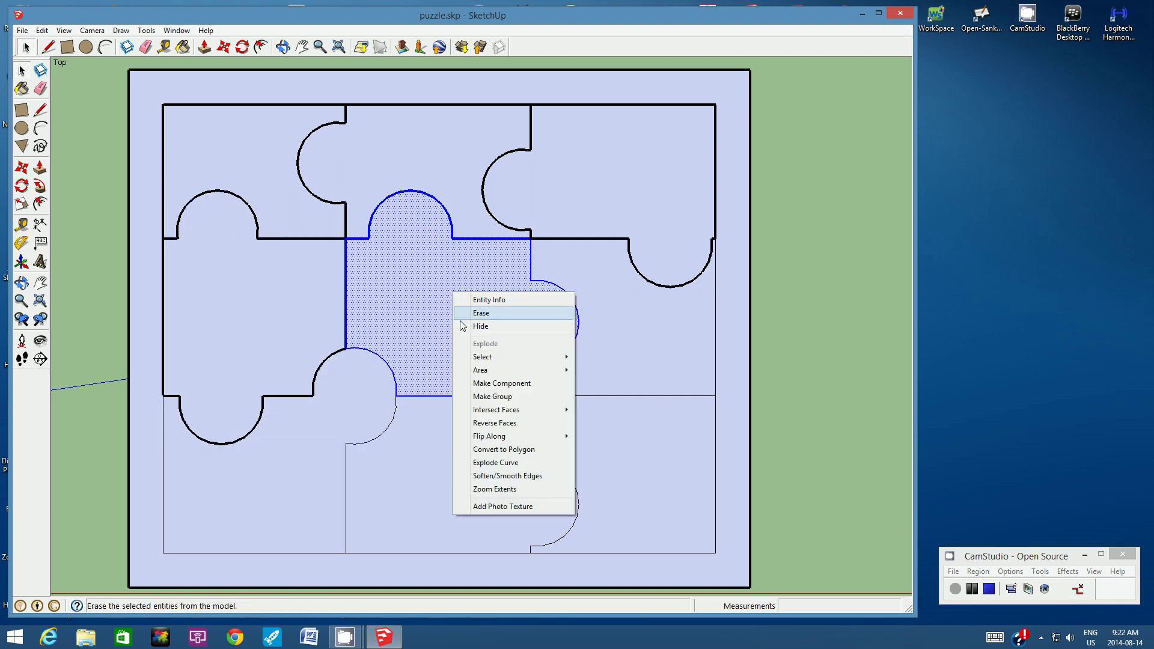
left_click(488, 397)
double_click(619, 318)
right_click(619, 318)
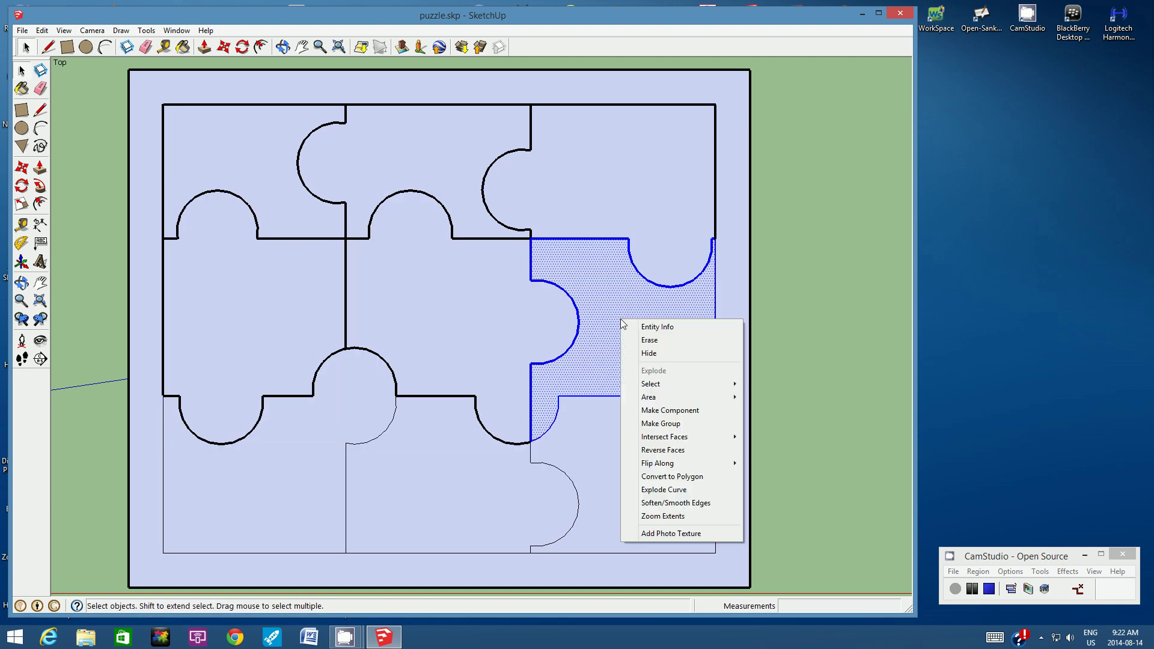
left_click(661, 423)
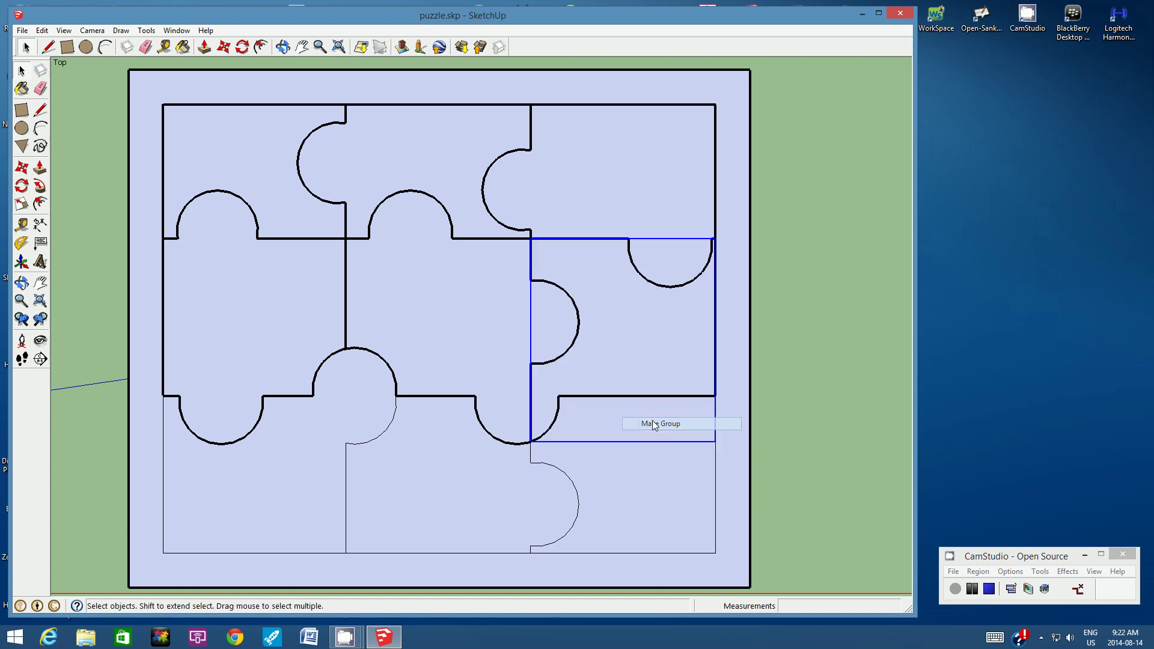
- Make a separate group of each of the three bottom-row puzzle pieces, including their bounding edges
double_click(209, 498)
right_click(208, 494)
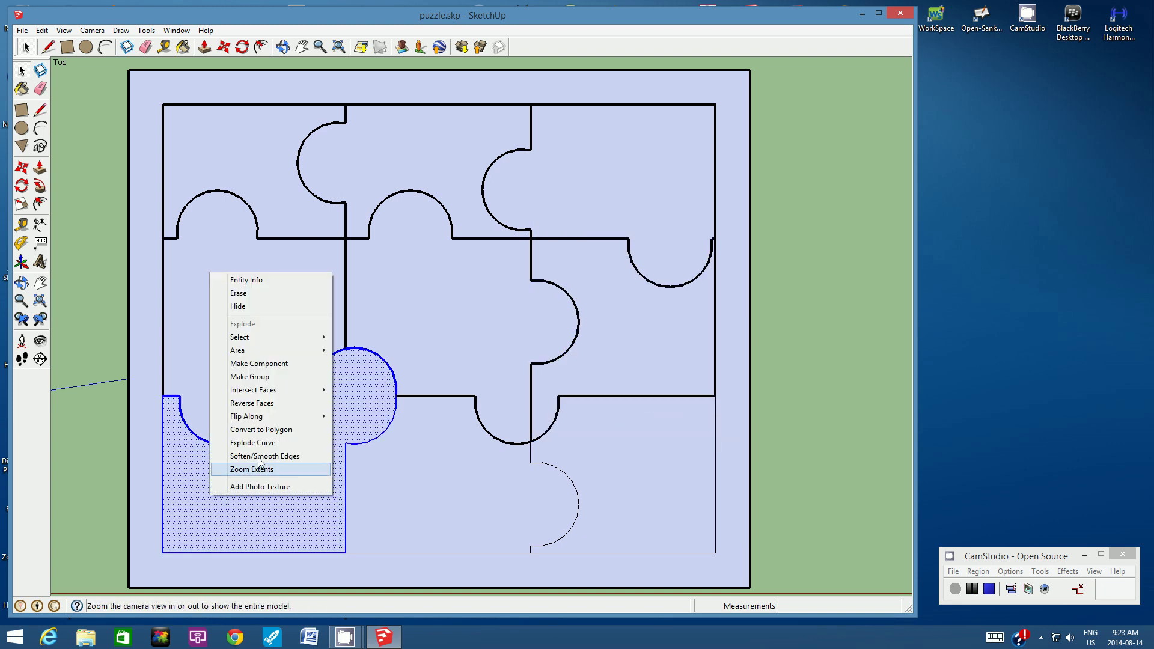
left_click(250, 377)
double_click(430, 463)
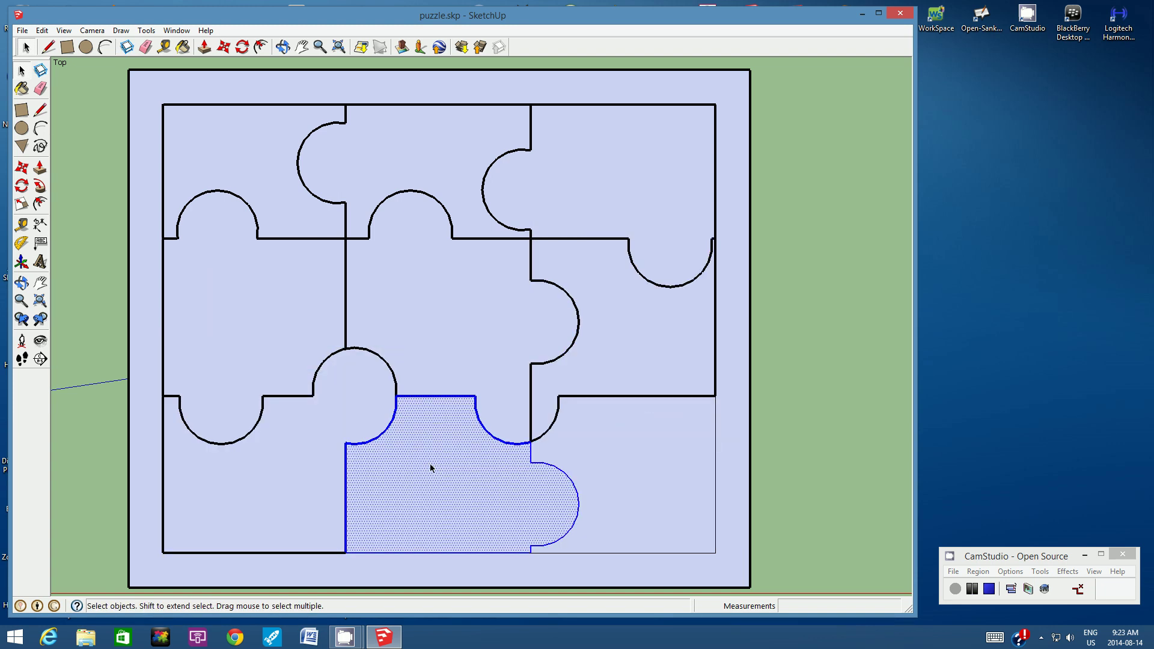
right_click(429, 463)
left_click(471, 347)
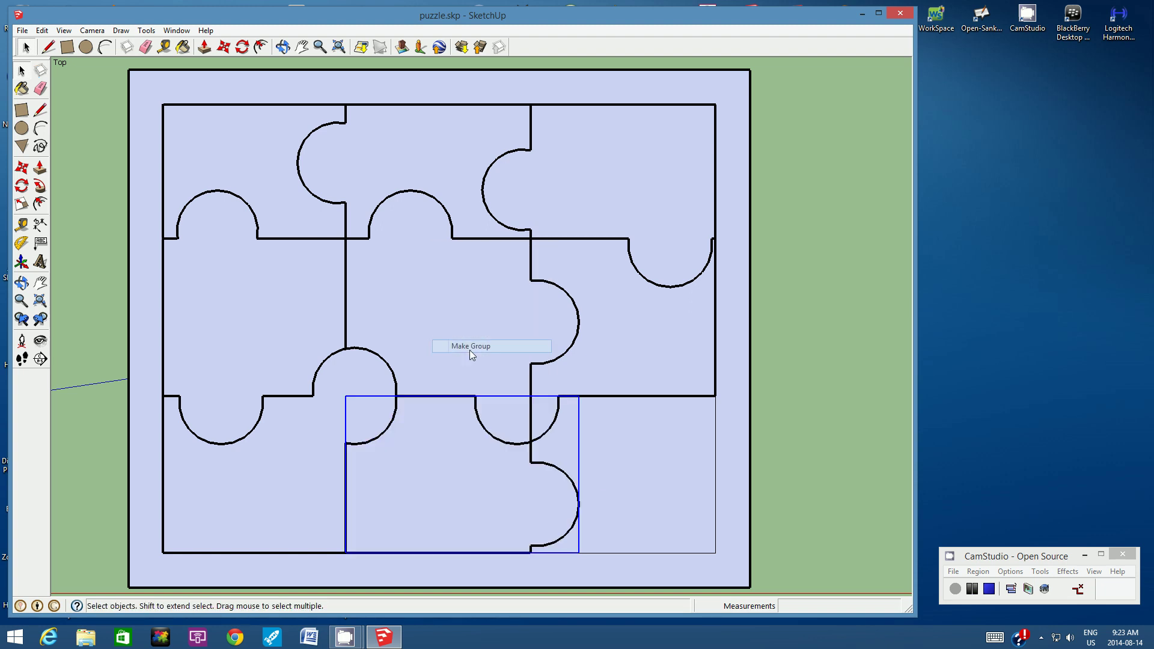
double_click(608, 457)
right_click(610, 459)
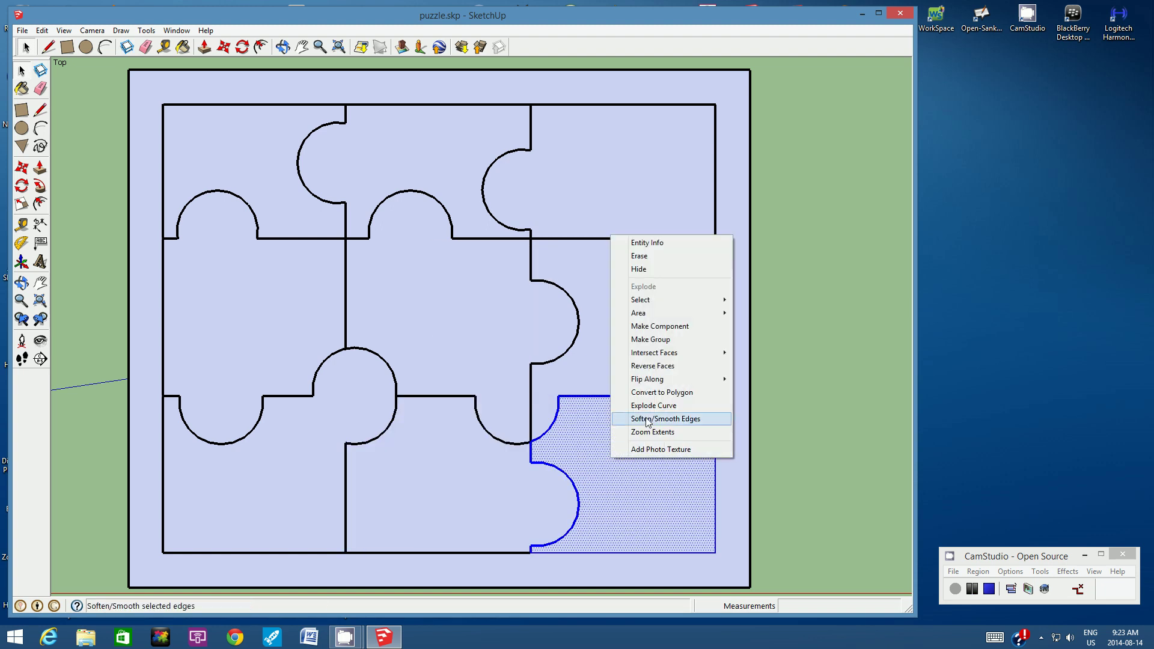
left_click(650, 339)
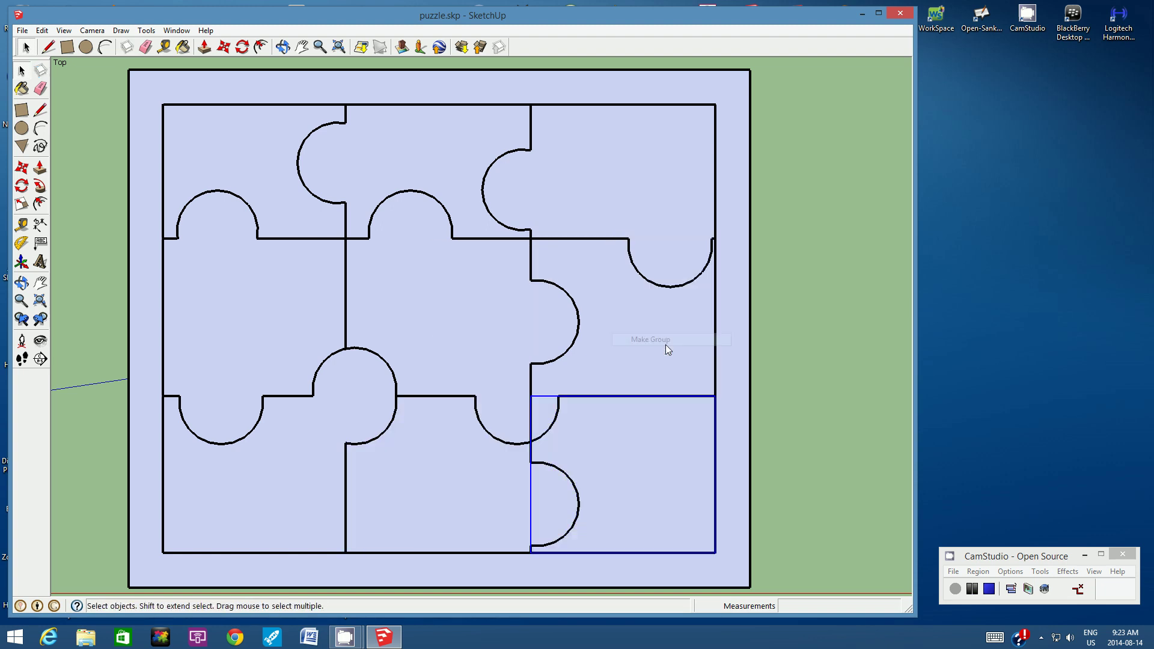
- Clear the selection and save the puzzle model under its existing file name
left_click(795, 242)
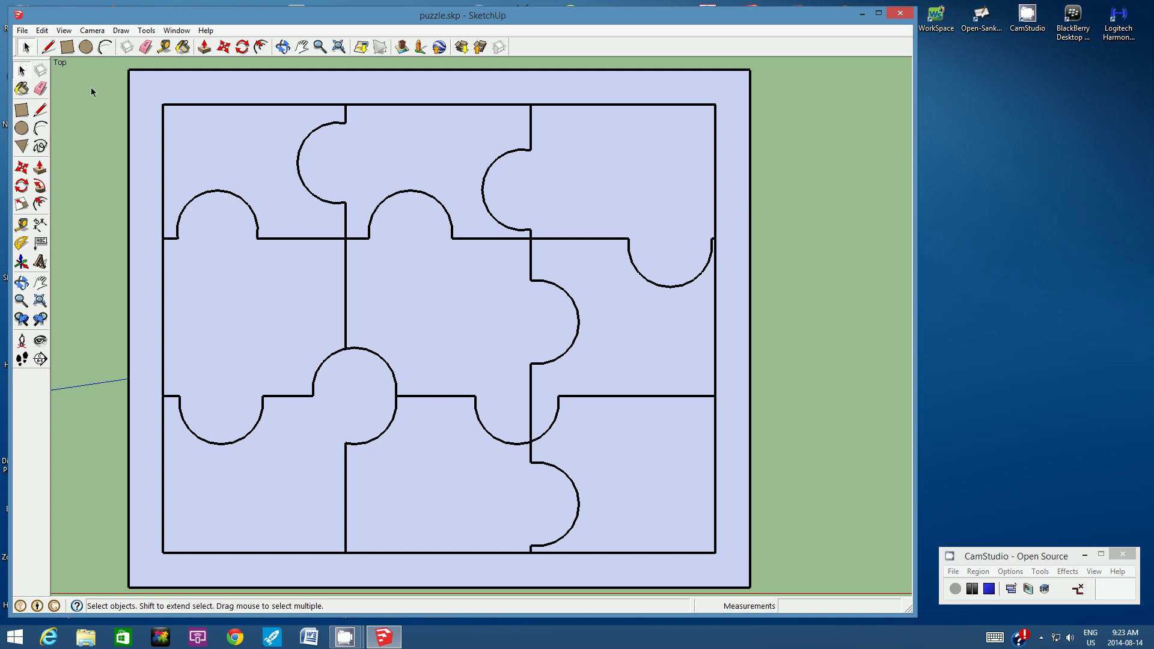
left_click(22, 30)
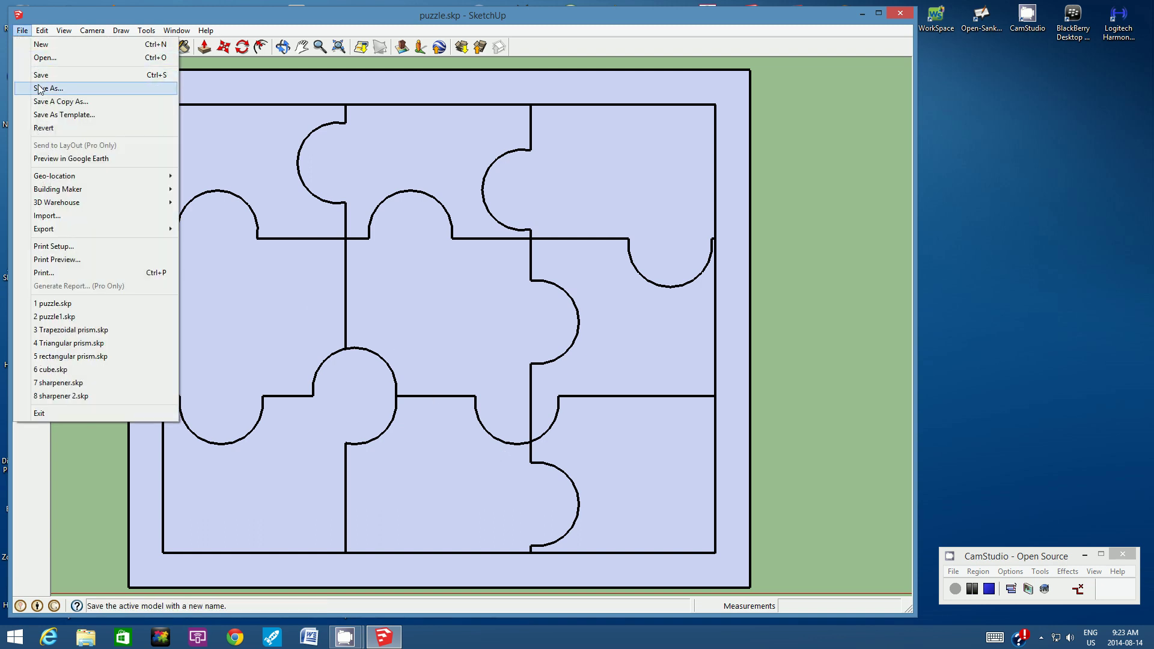
left_click(40, 75)
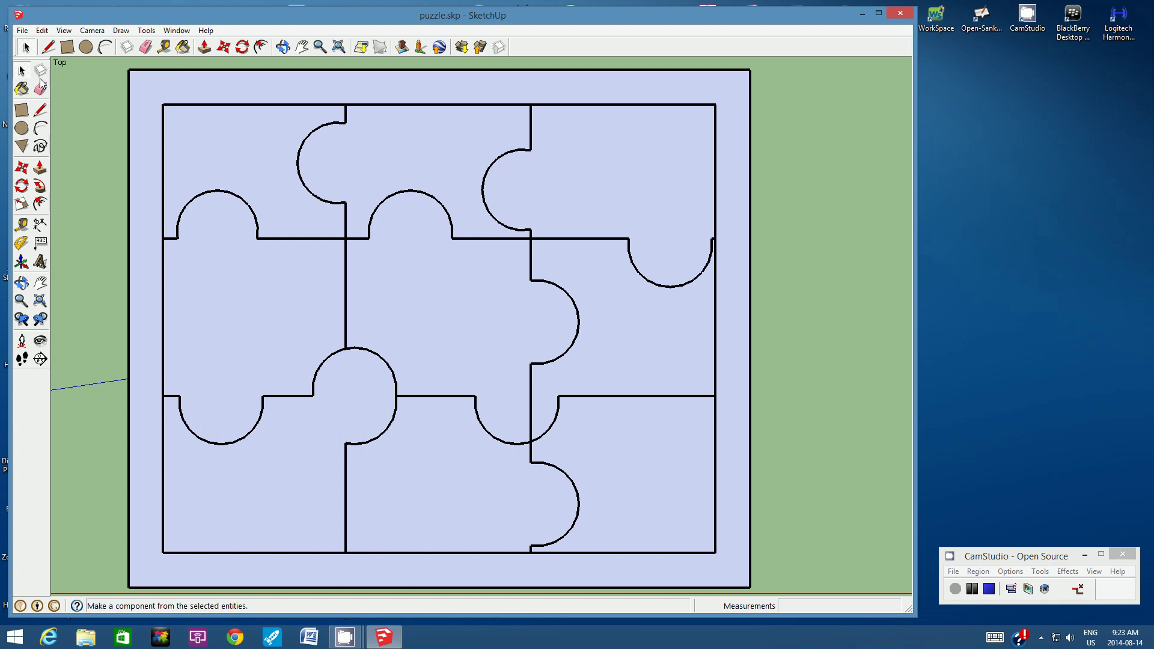
- Paint the centre puzzle piece with Color_H01 from the Colors material collection
left_click(184, 47)
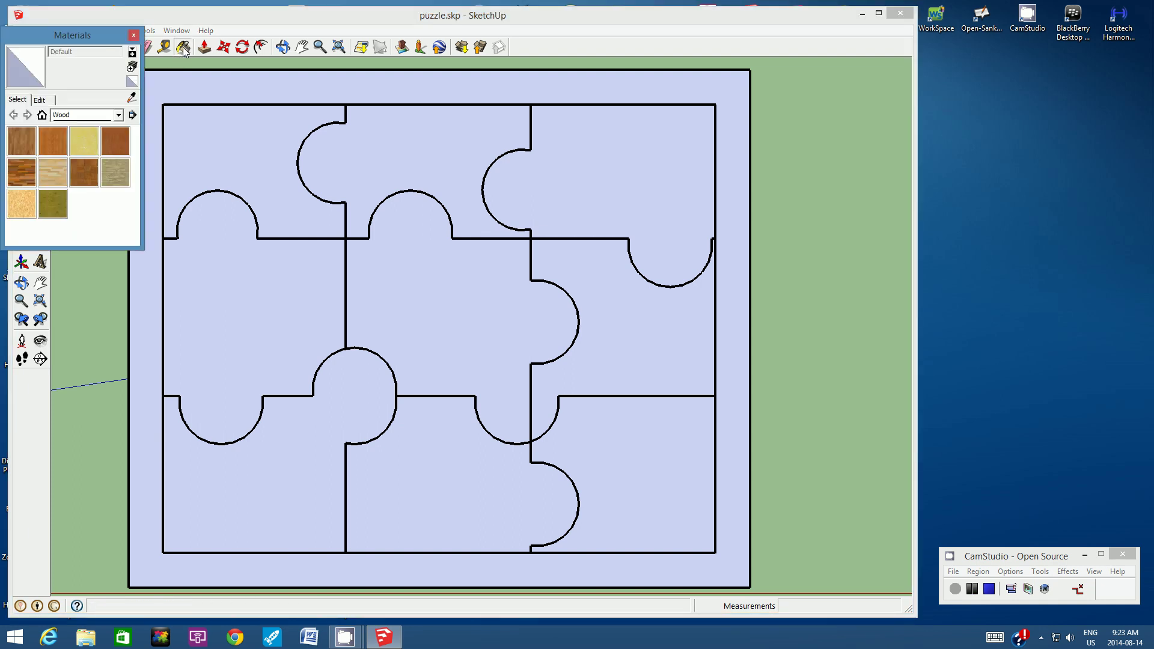
left_click(119, 115)
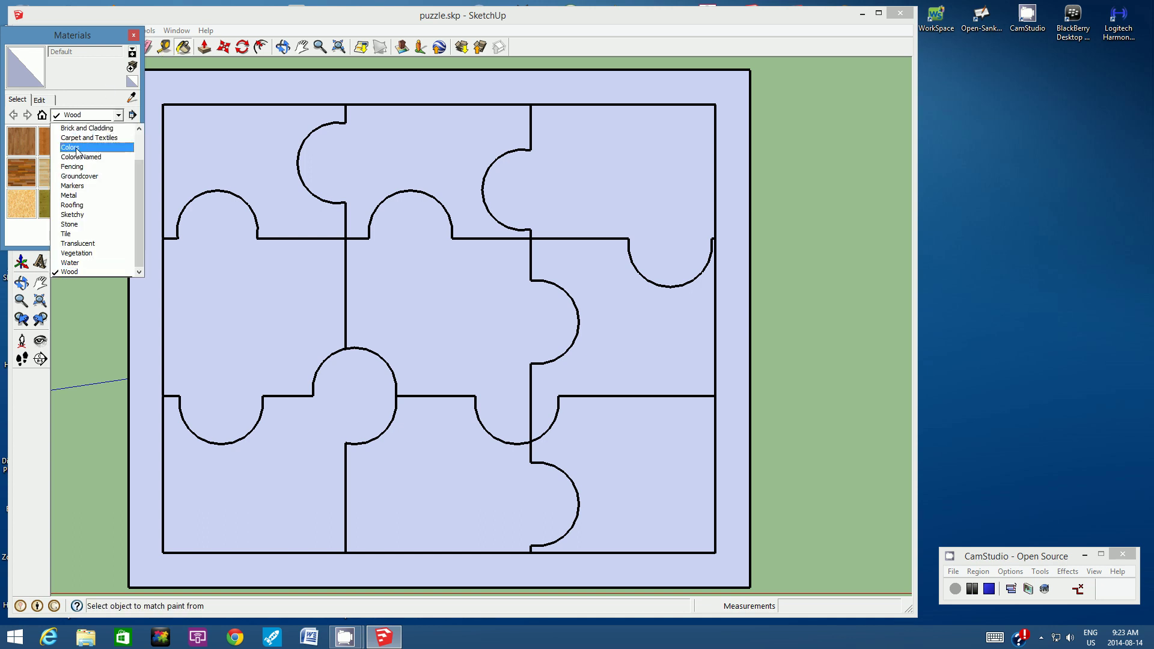
left_click(77, 150)
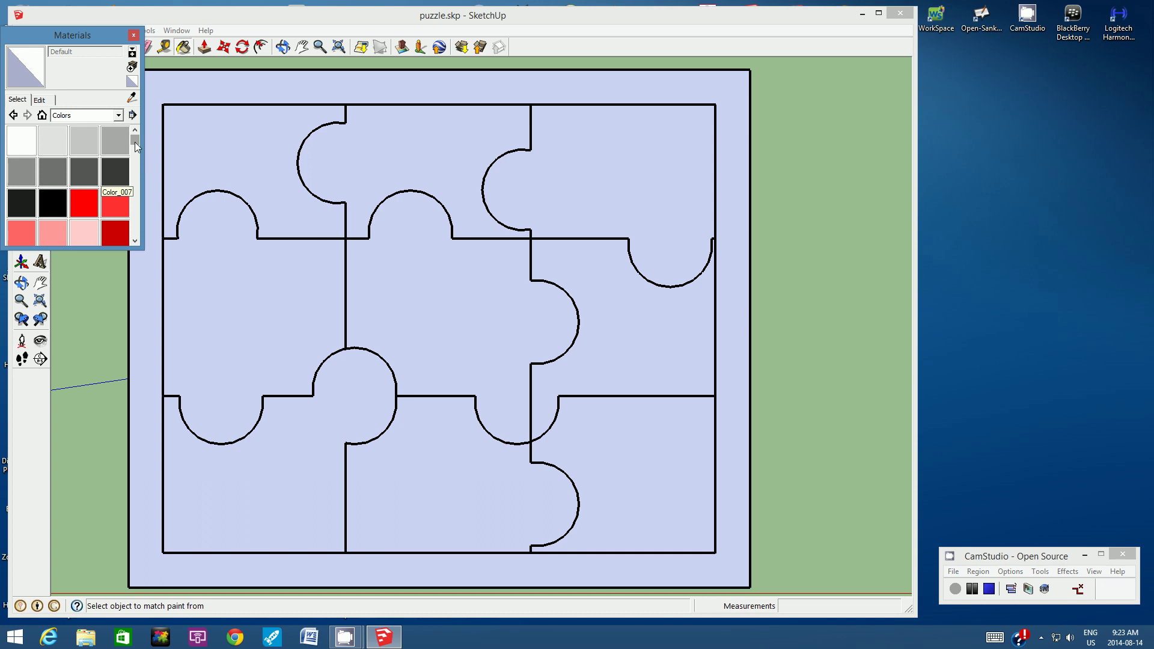
left_click_drag(135, 142, 135, 201)
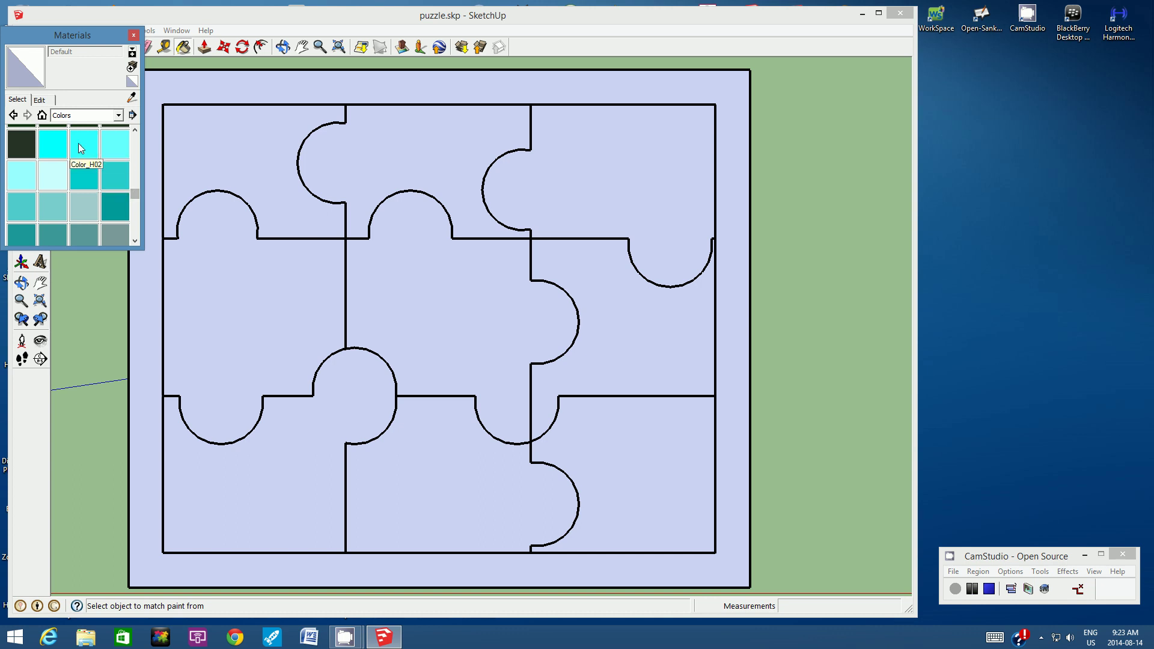
left_click(58, 151)
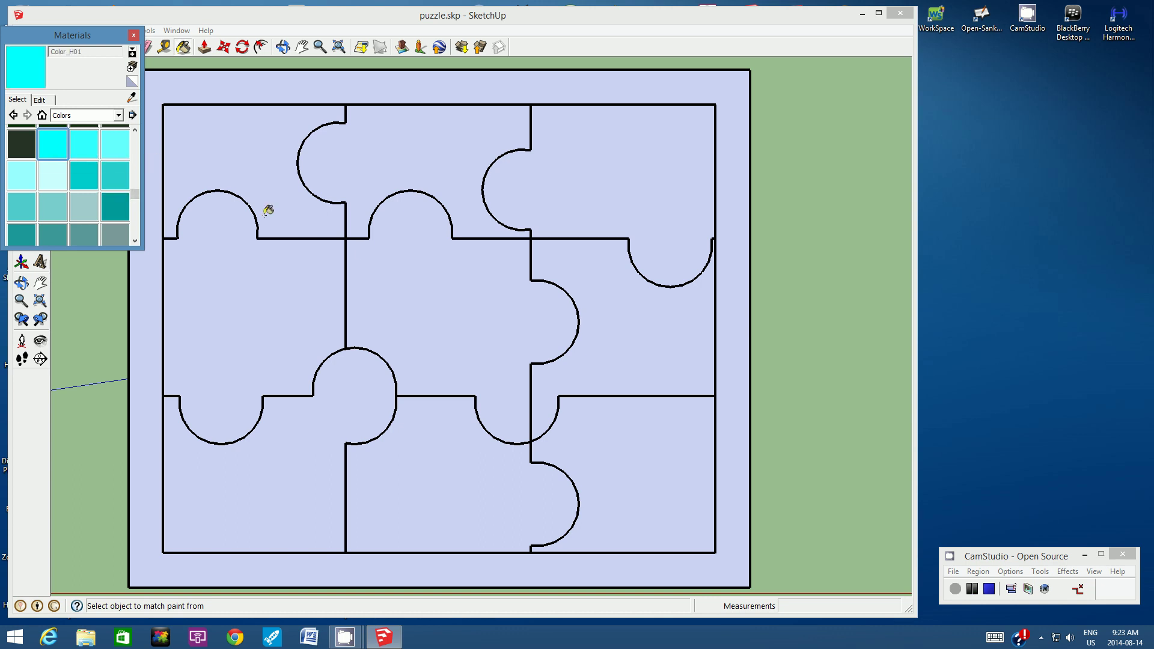
left_click(434, 294)
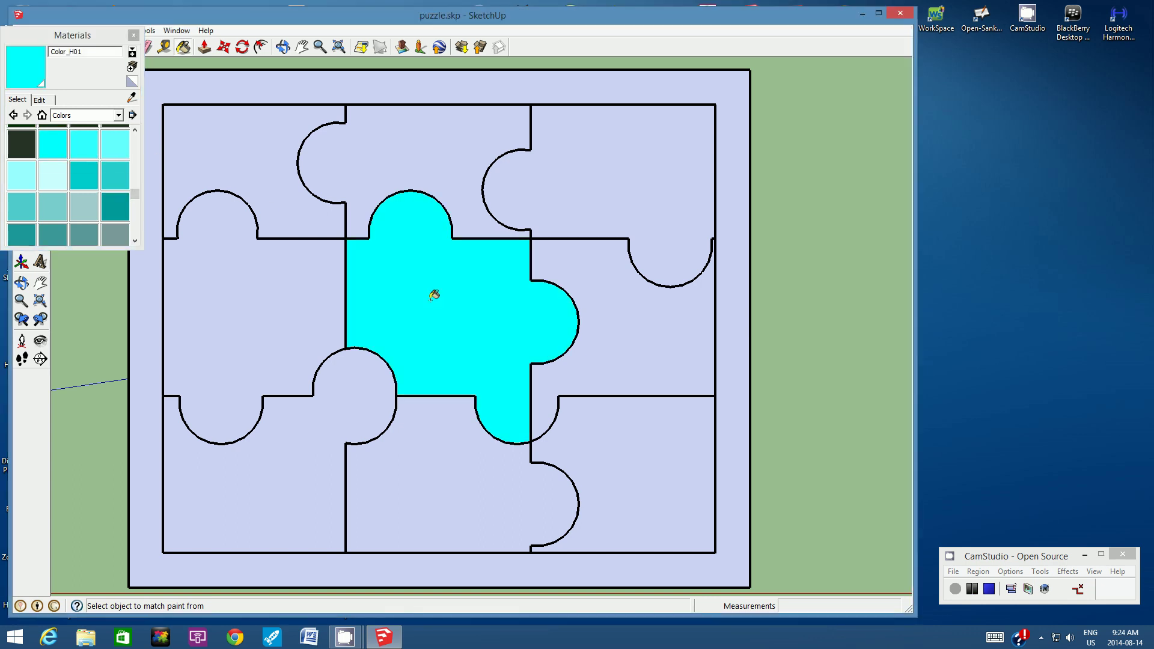
- Paint the top-row left puzzle piece with Color_I11 and the middle-row right piece with Color_I14
left_click(136, 242)
scroll(136, 240, "down", 8)
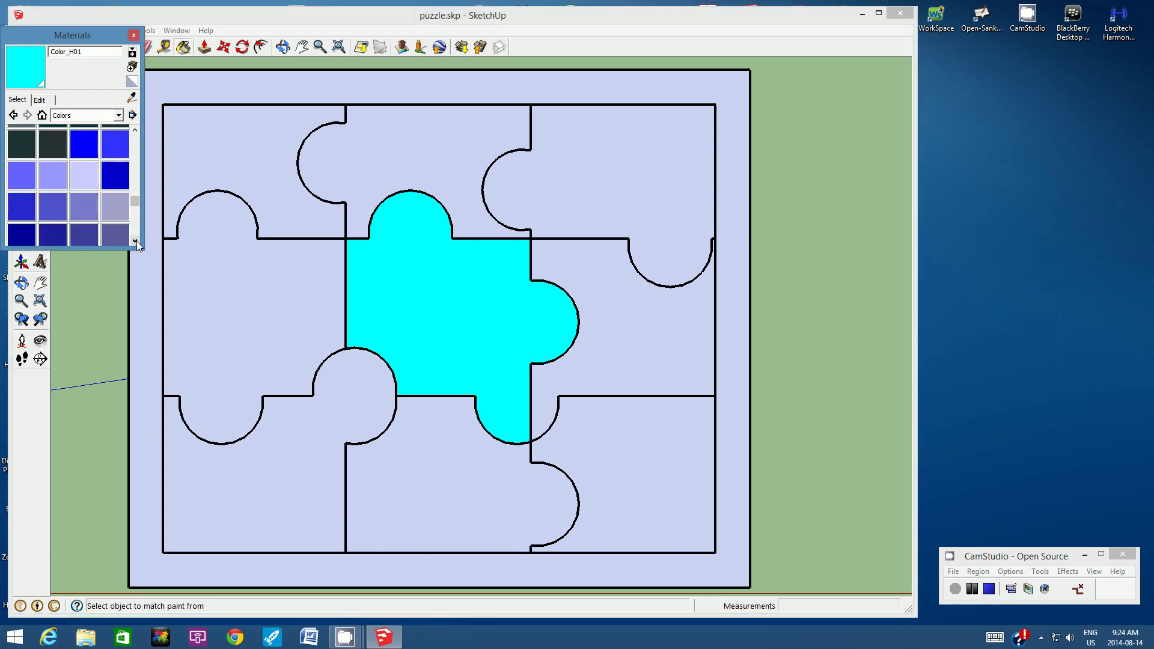
left_click(21, 211)
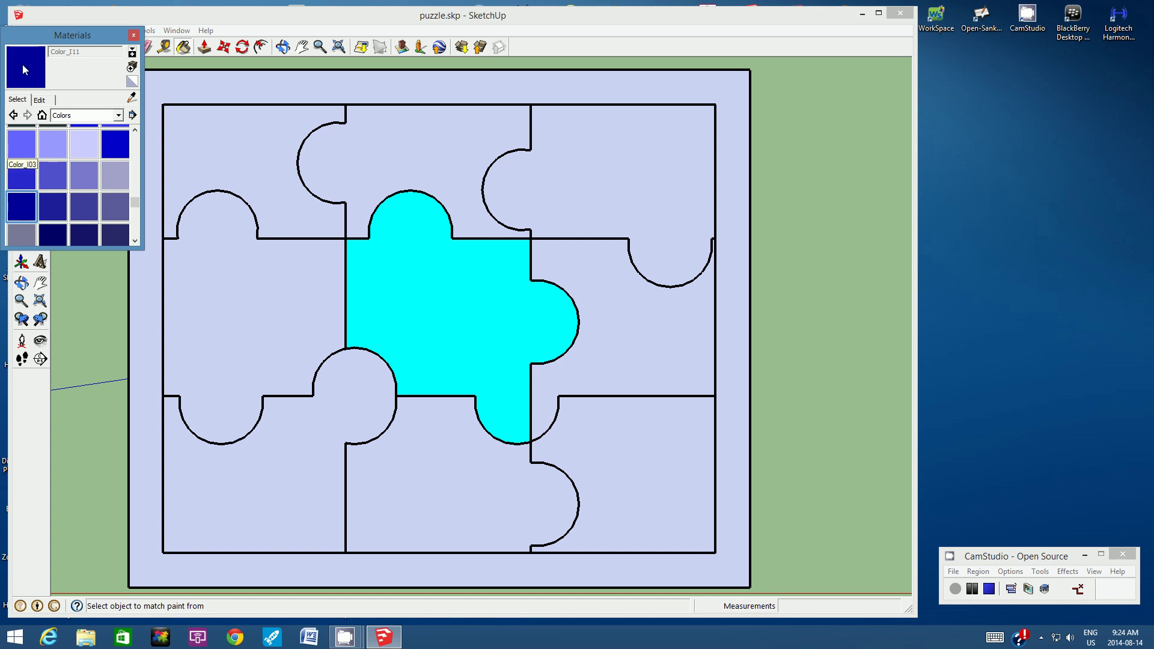
left_click(244, 141)
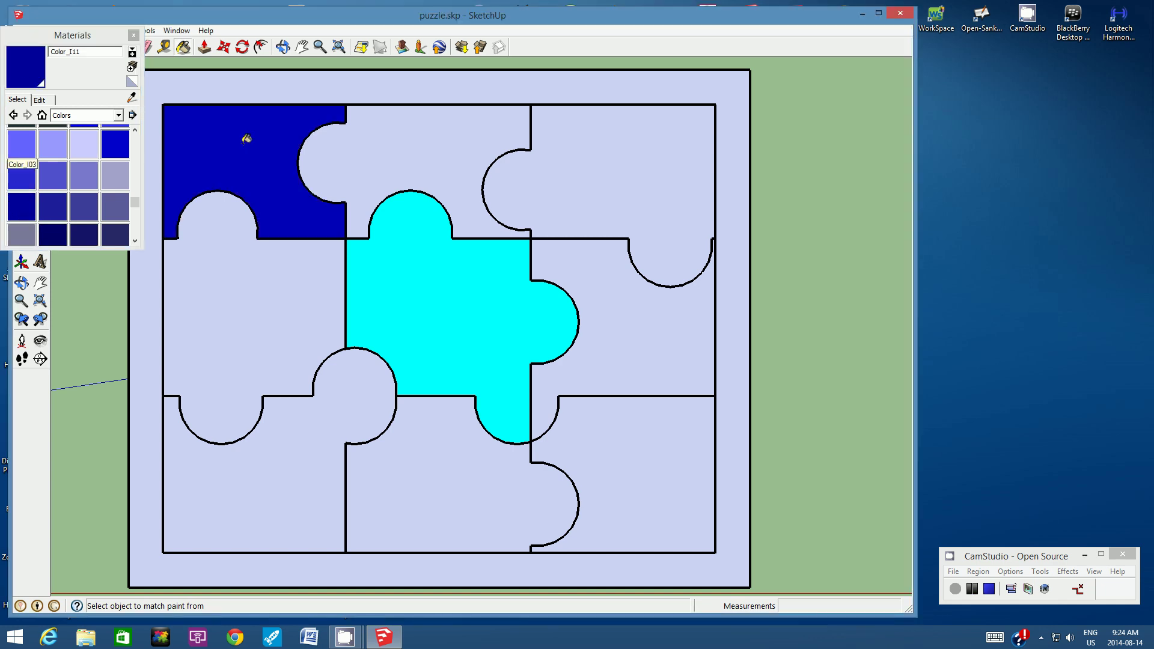
left_click(120, 209)
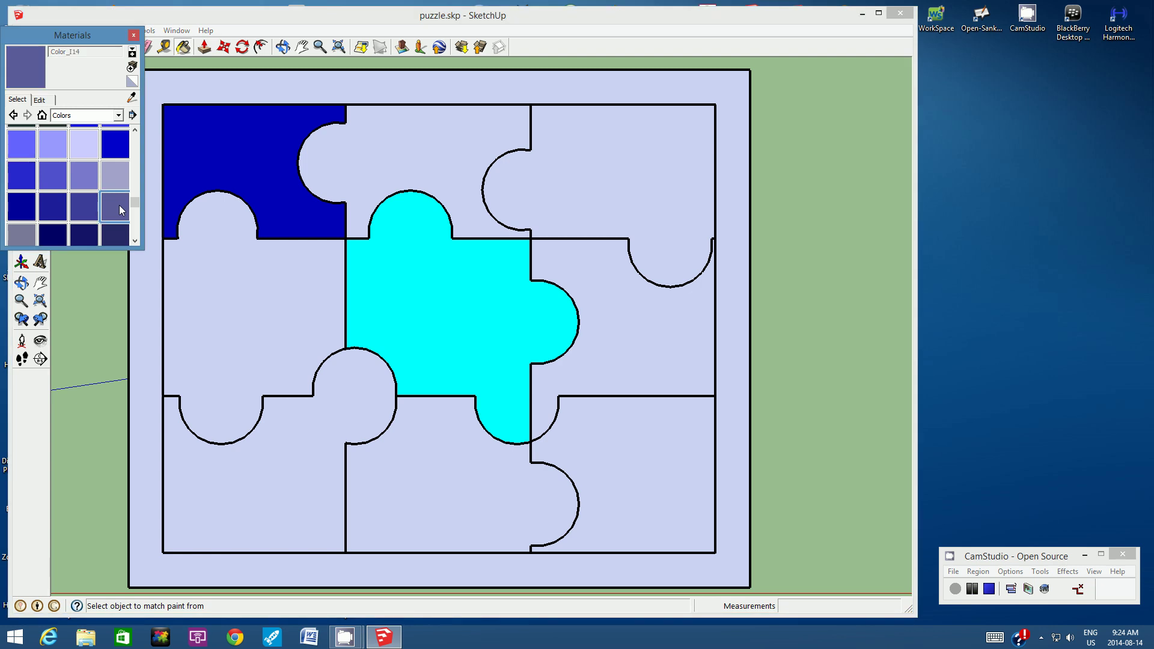
left_click(648, 337)
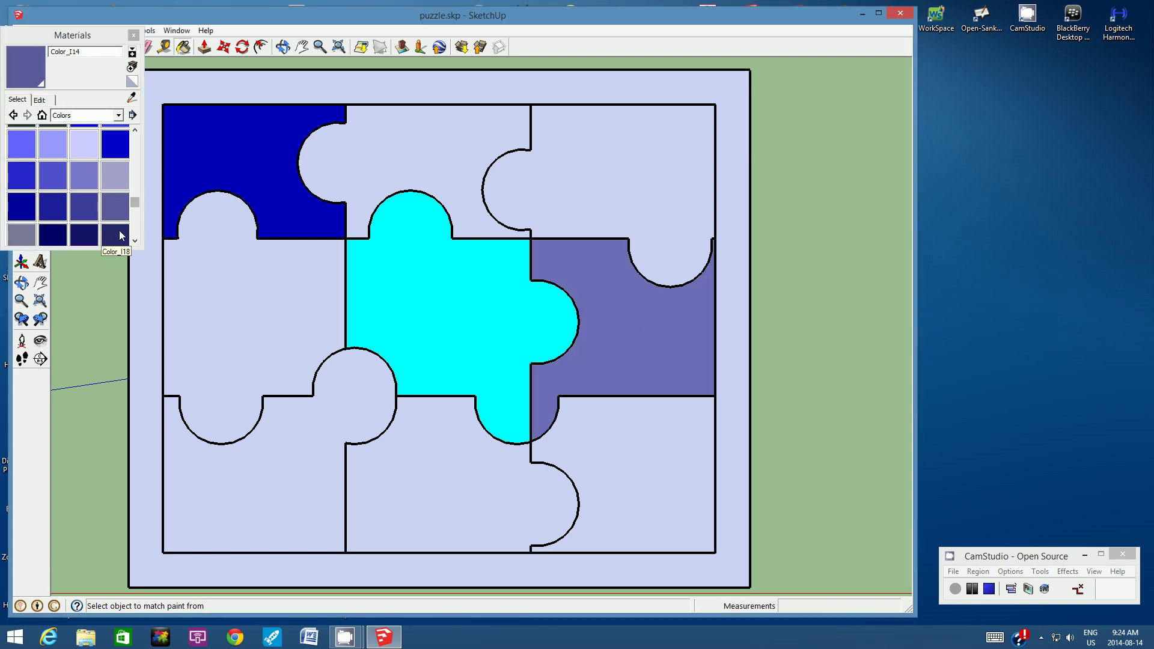
- Paint the top-row right puzzle piece with the dark blue Color_I17
scroll(133, 204, "down", 3)
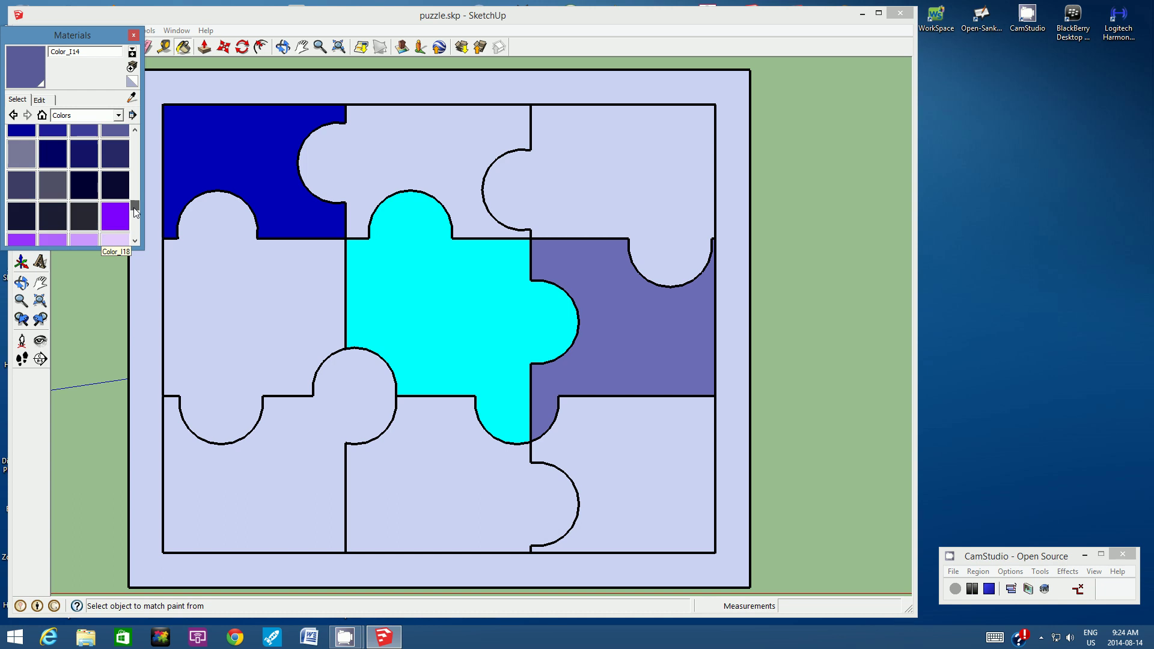
left_click(75, 171)
left_click(571, 147)
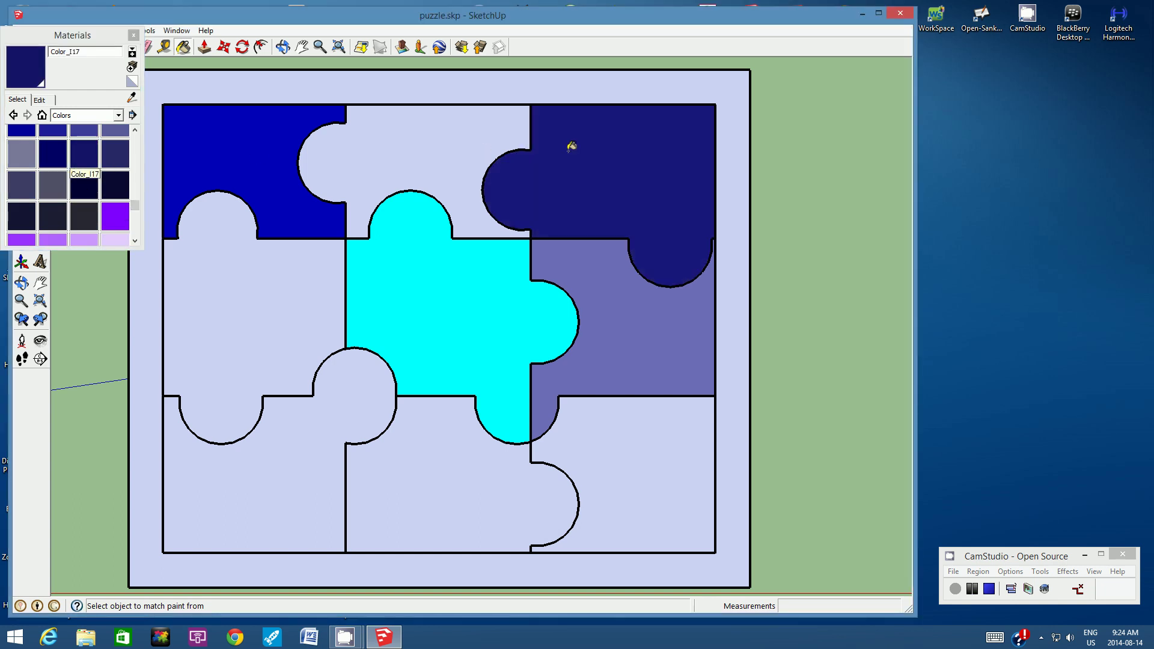
- Paint the bottom-row left puzzle piece with Color_I01 and the bottom-row right piece with Color_H24
scroll(139, 131, "up", 3)
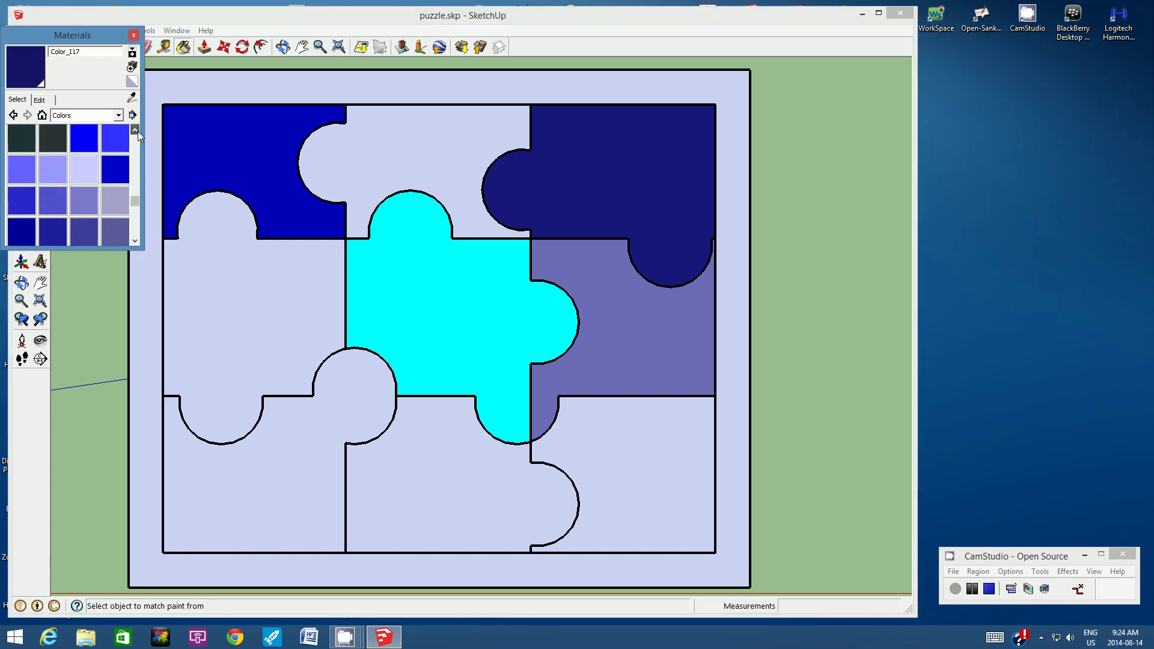
left_click(81, 139)
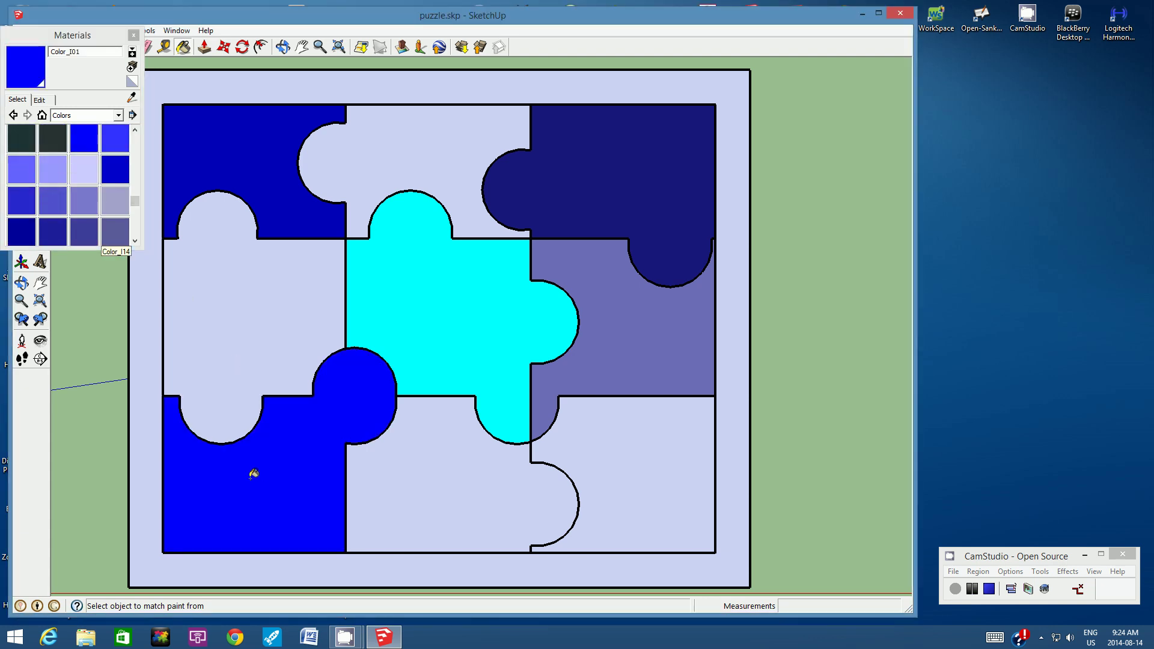
left_click(17, 145)
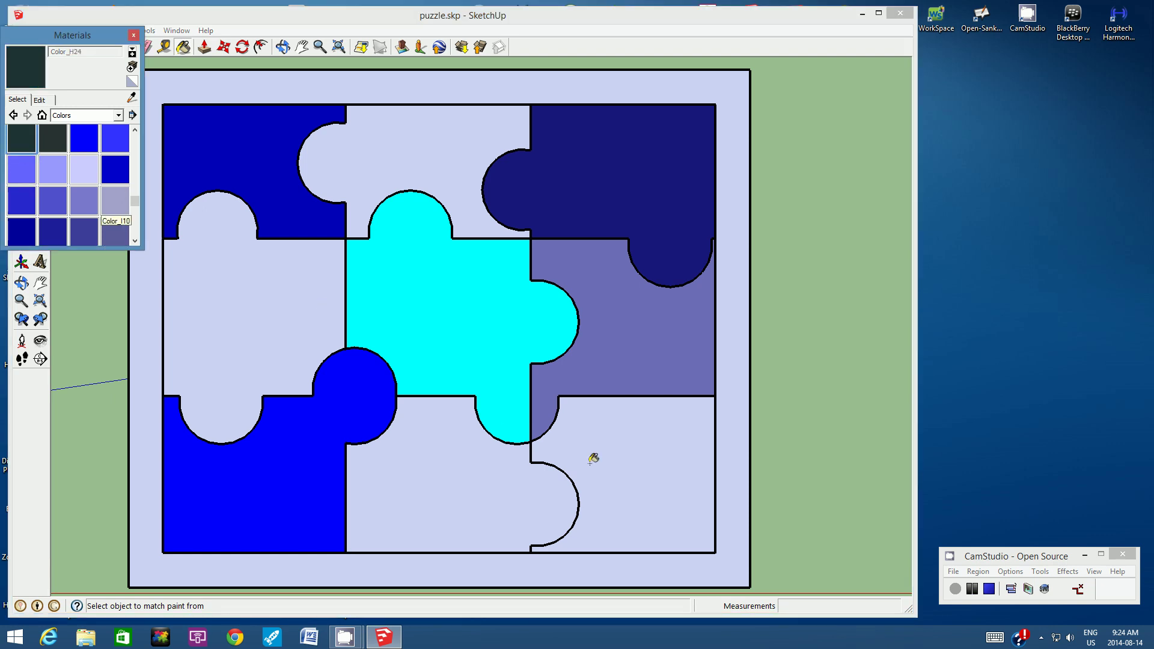
left_click(628, 461)
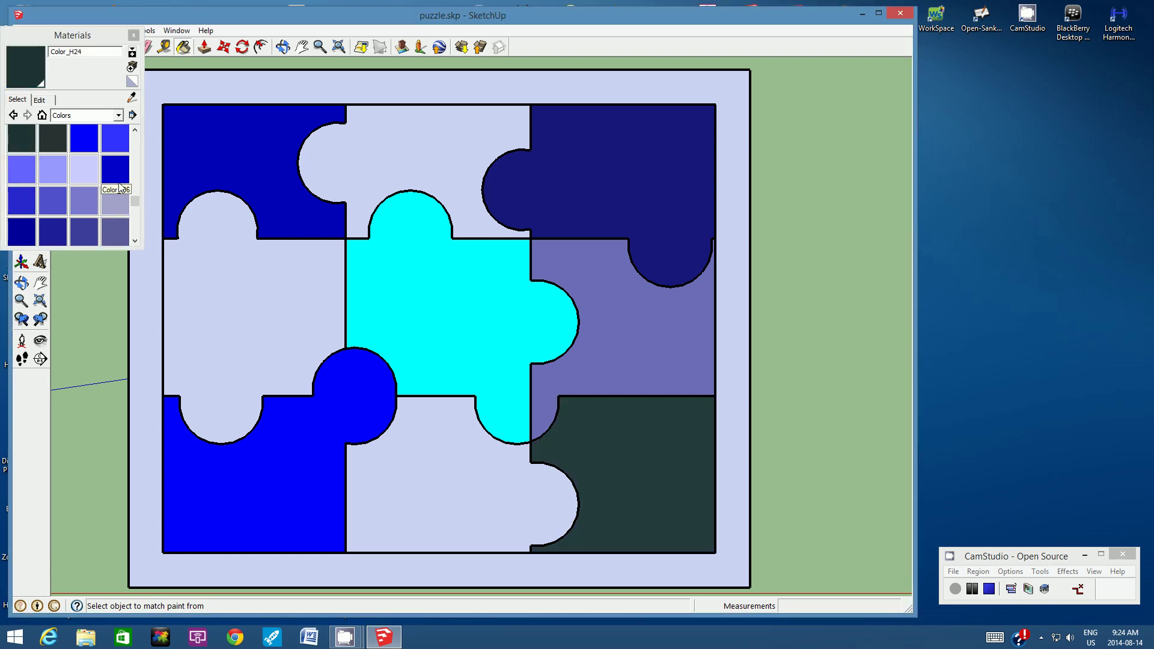
- Paint the middle-row left puzzle piece with Color_H06 and repaint it with the lighter Color_H03
left_click(136, 193)
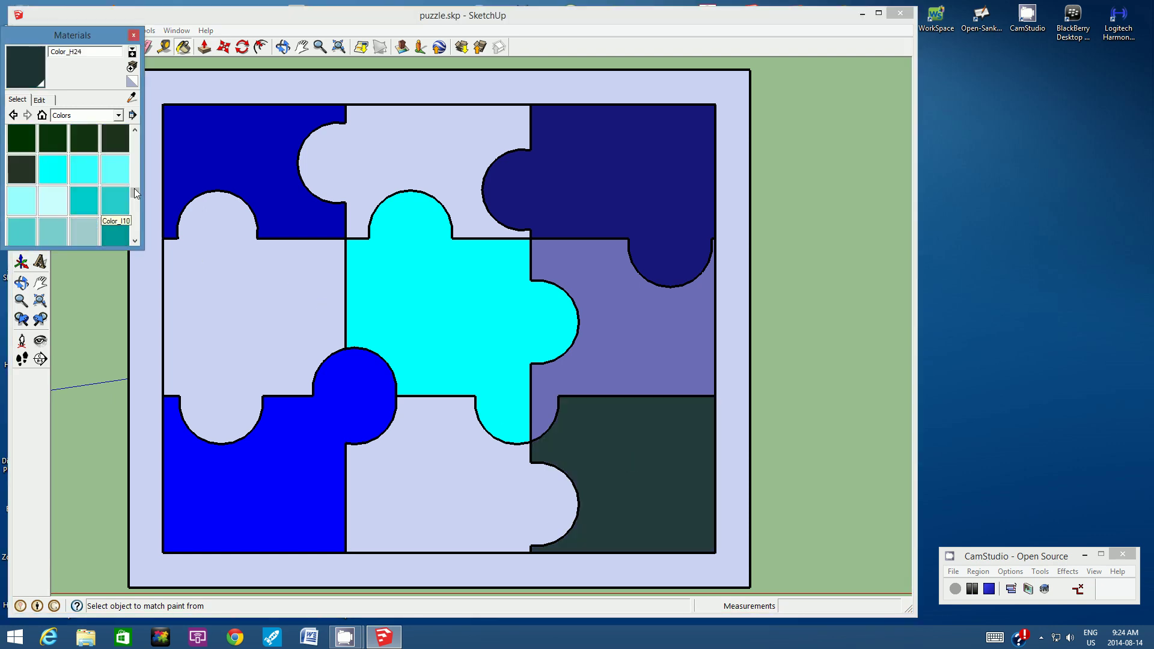
left_click(85, 200)
left_click(253, 297)
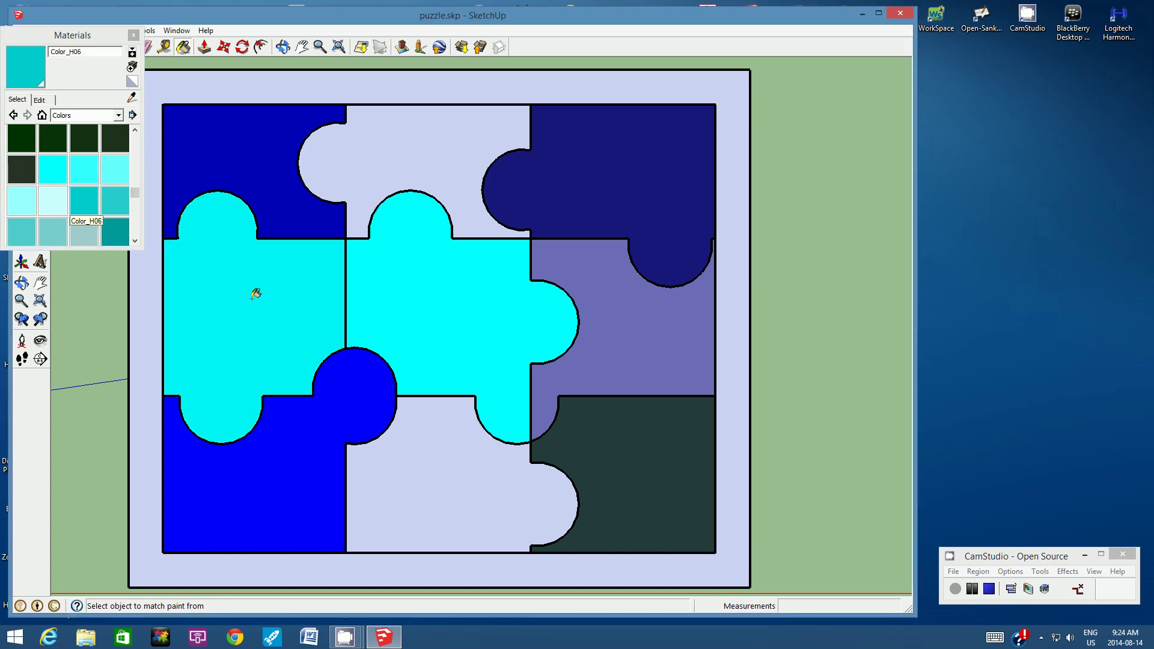
left_click(115, 174)
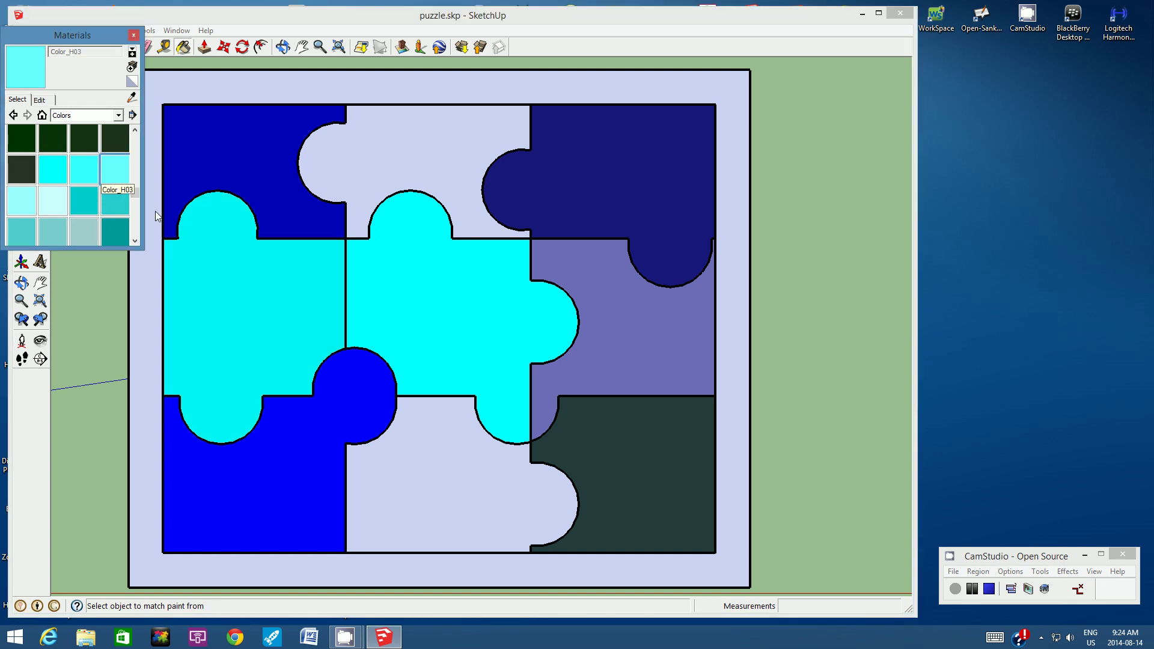
left_click(286, 312)
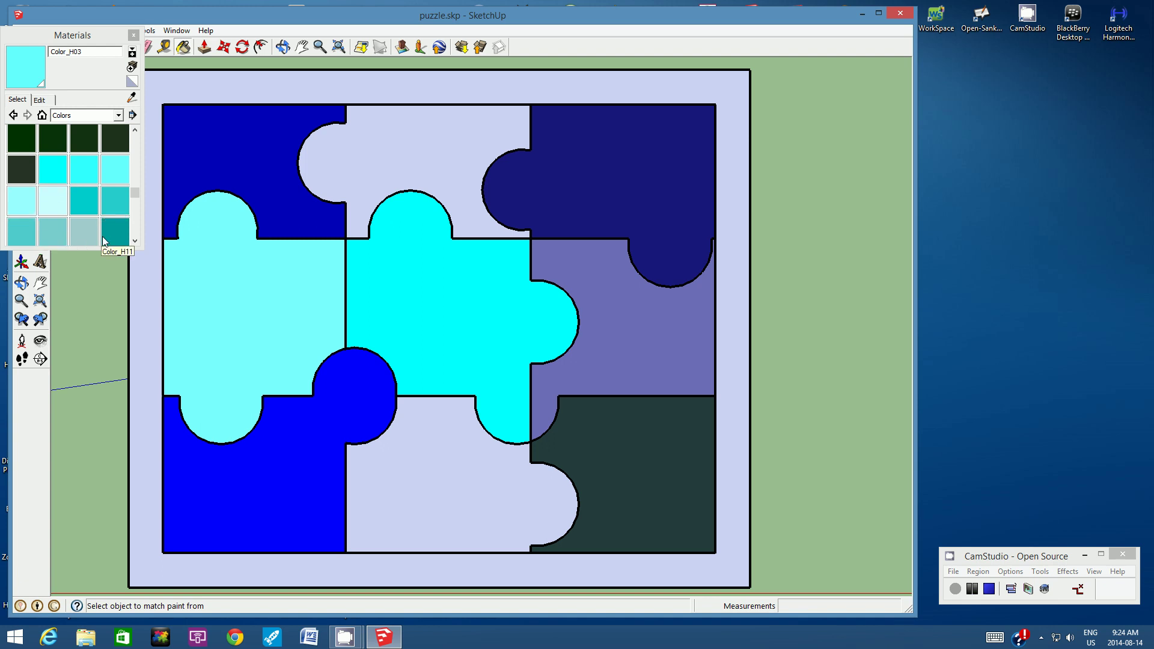
- Paint the bottom-row middle puzzle piece with Color_H10 and the top-row middle piece with Color_I06
left_click(84, 232)
left_click(413, 468)
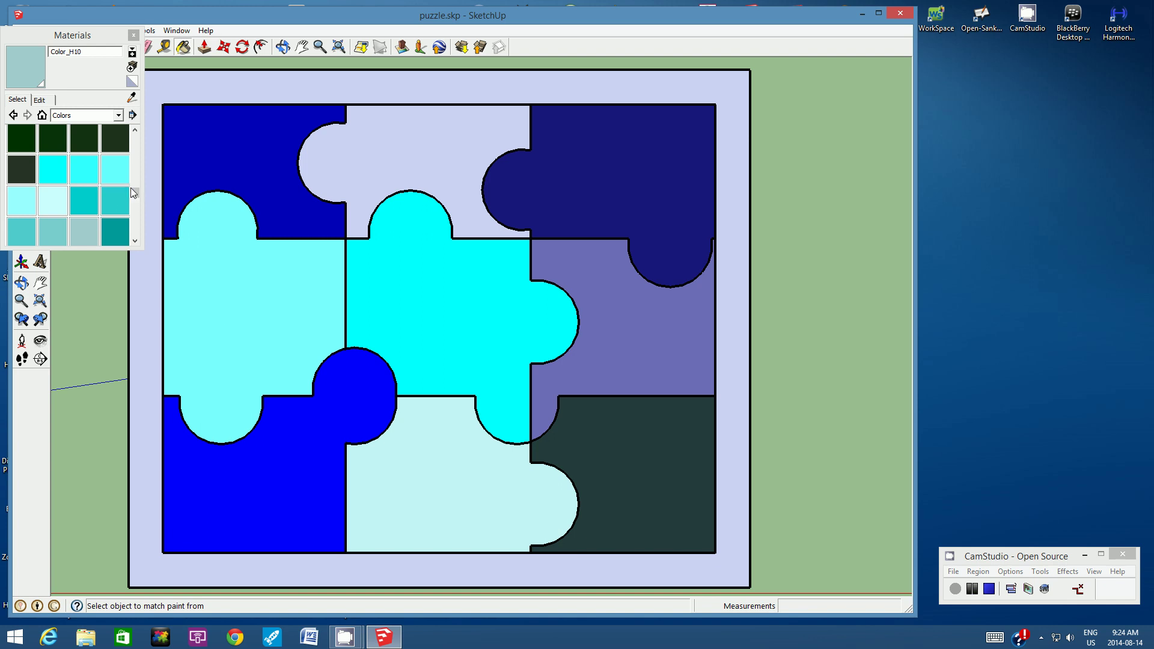
left_click_drag(134, 193, 135, 204)
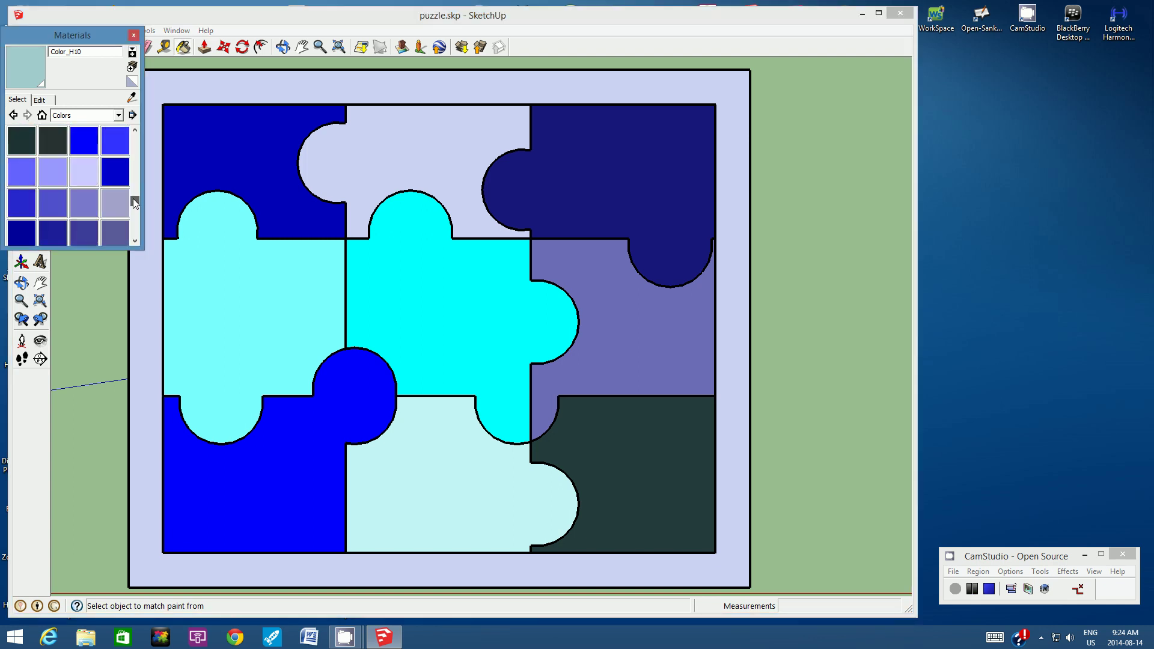
left_click(114, 171)
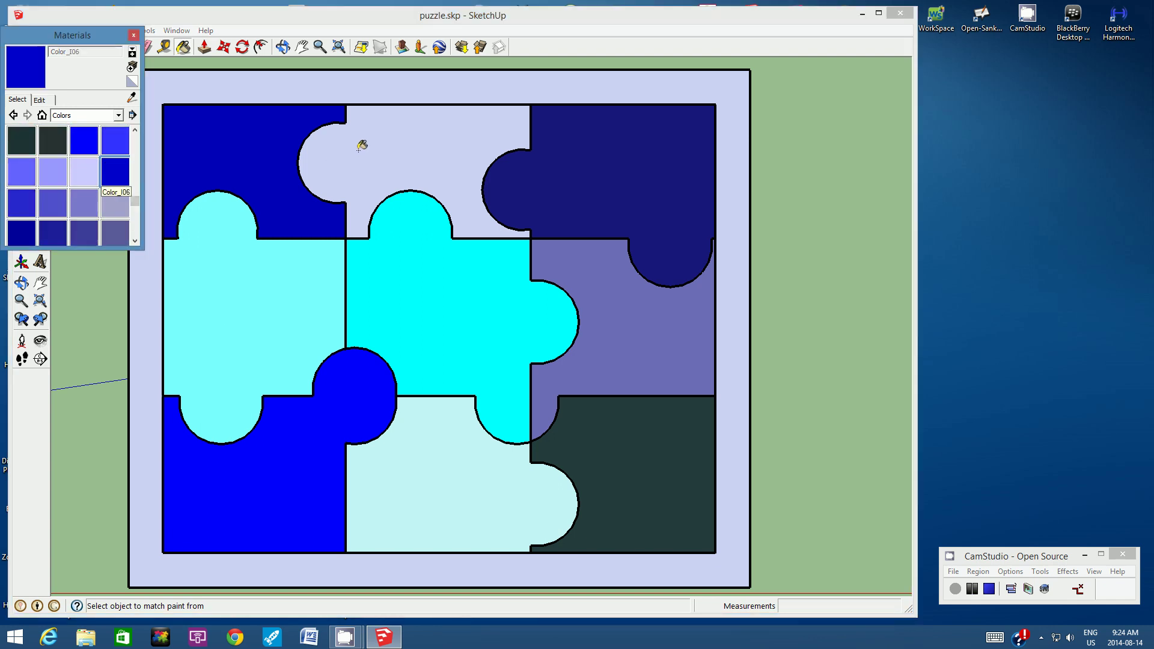
left_click(361, 145)
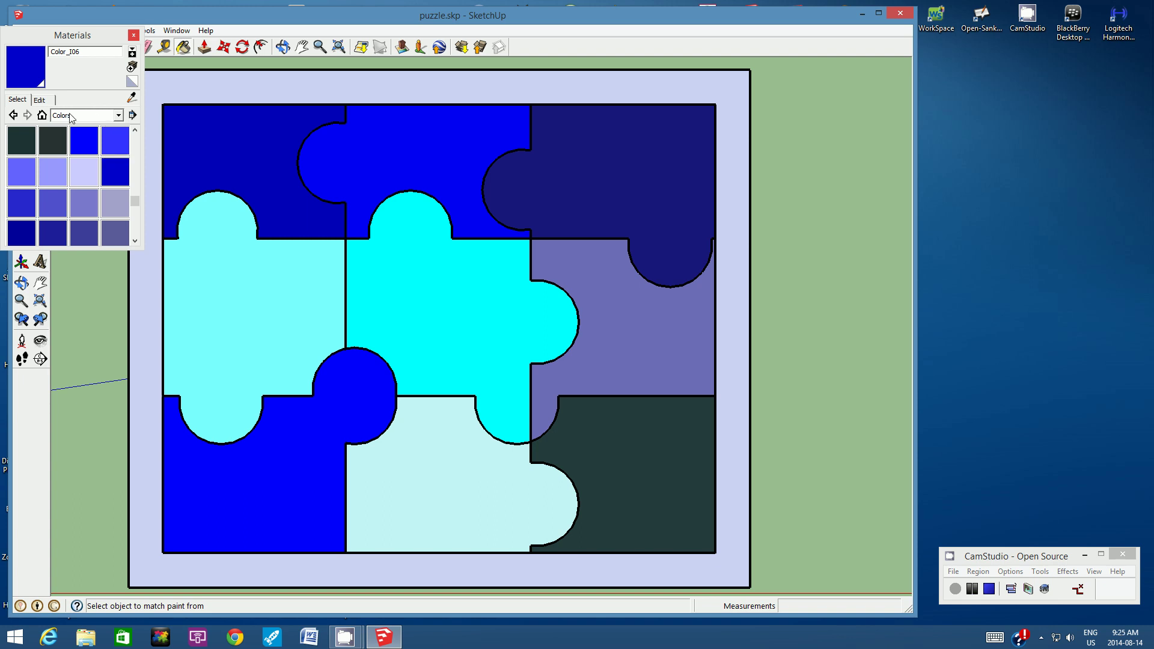
- Paint the puzzle's border with Wood_Cherry_Original from the Wood materials and repaint it with Wood_Floor_Parquet
left_click(120, 116)
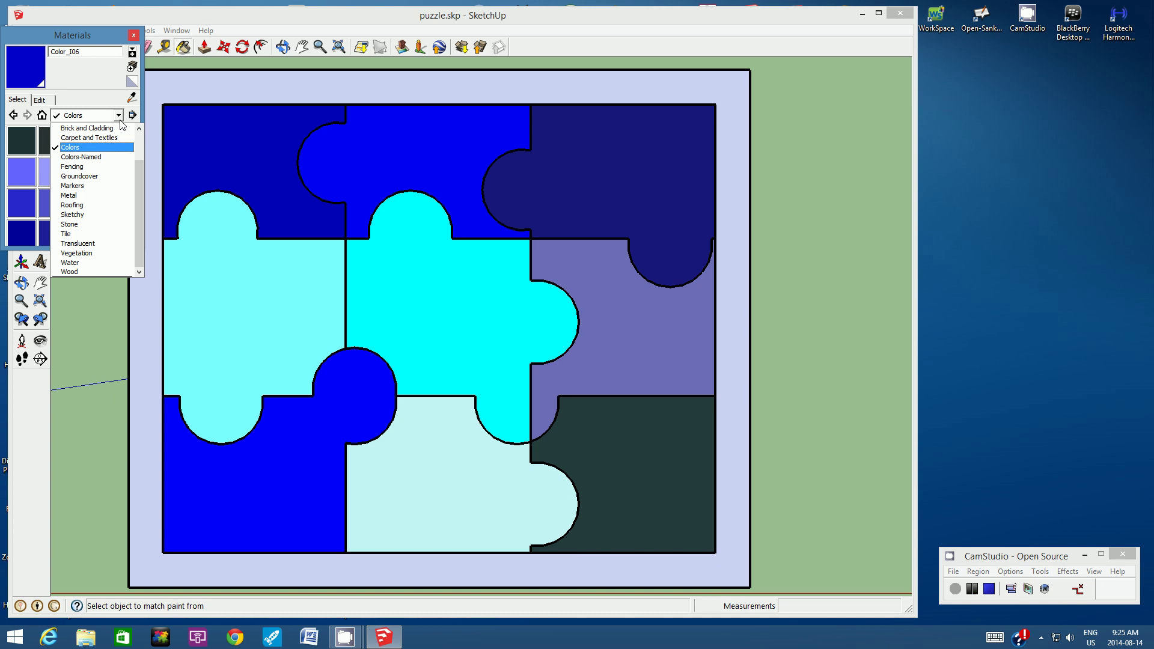
left_click(95, 272)
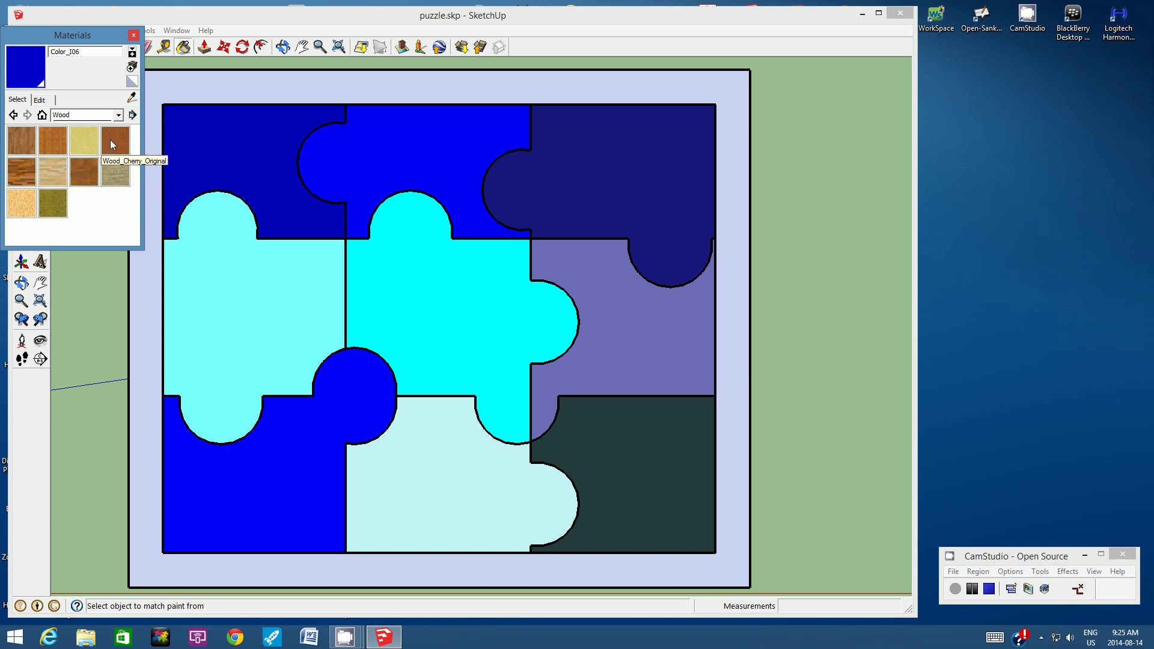
left_click(222, 80)
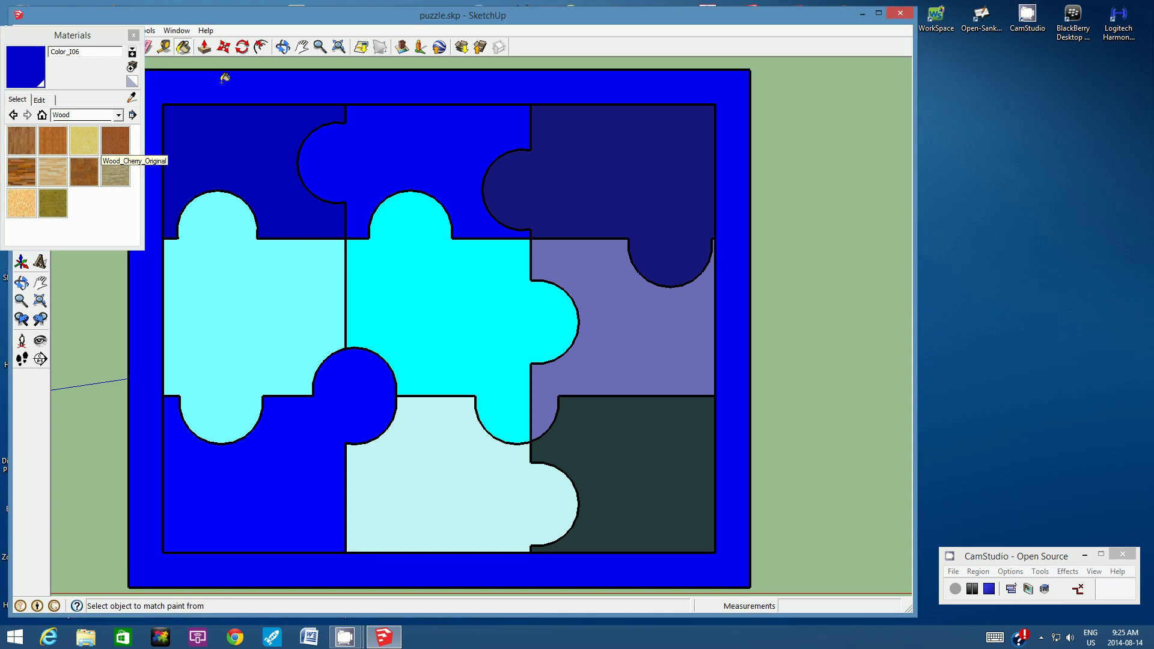
left_click(114, 138)
left_click(199, 79)
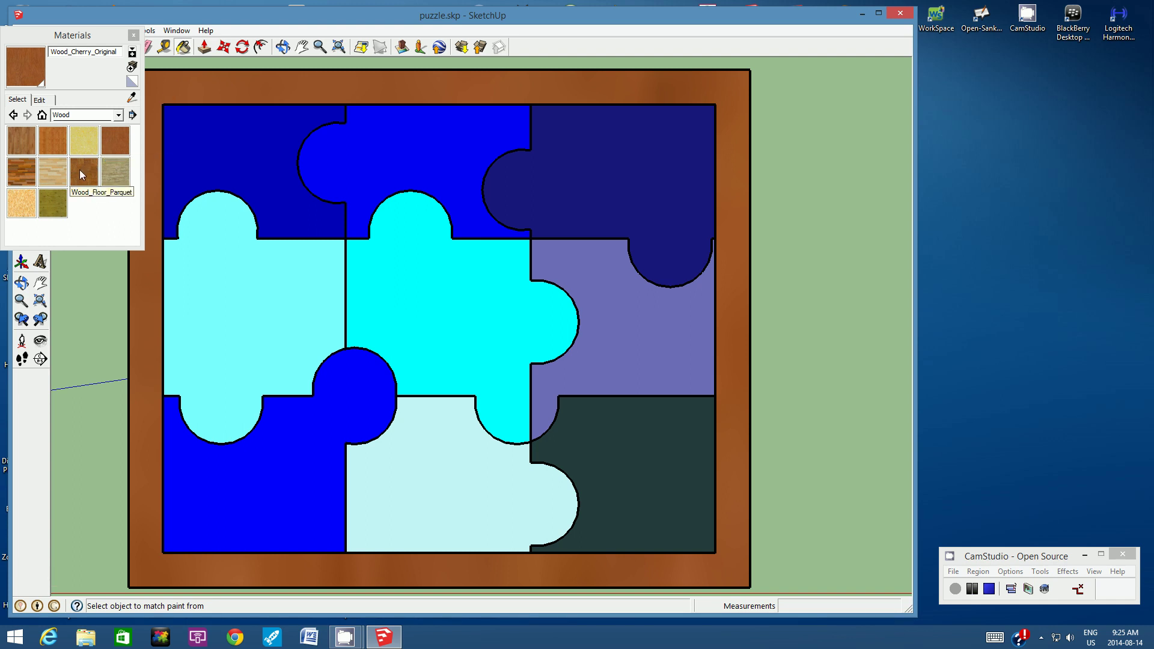
left_click(81, 170)
left_click(202, 90)
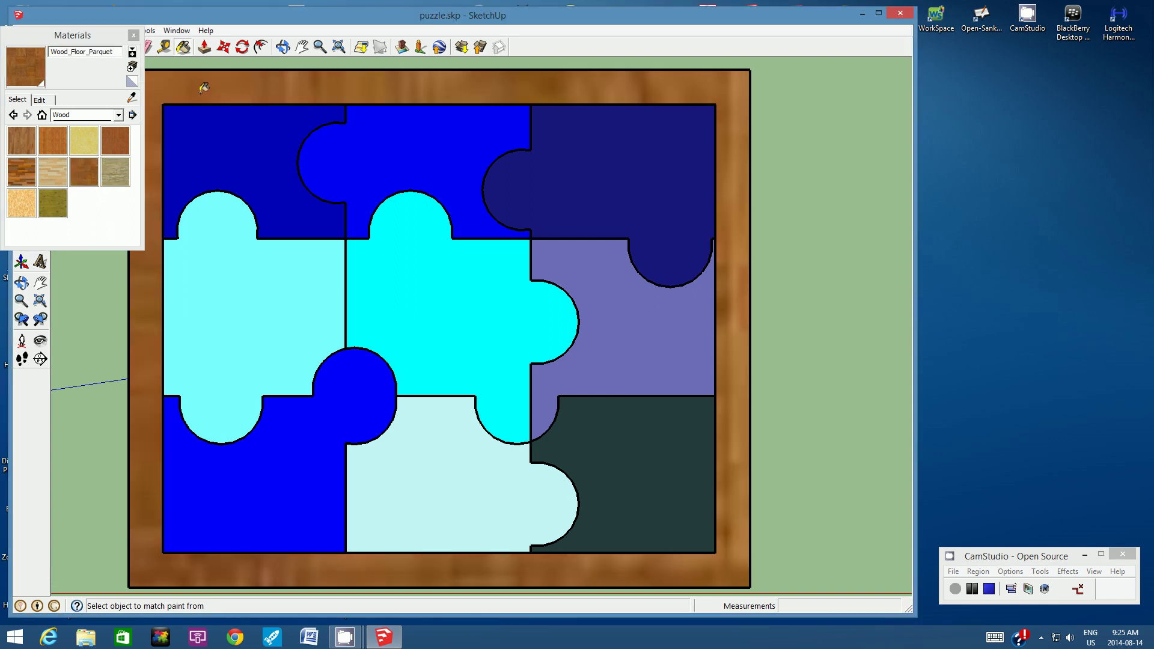
left_click(135, 36)
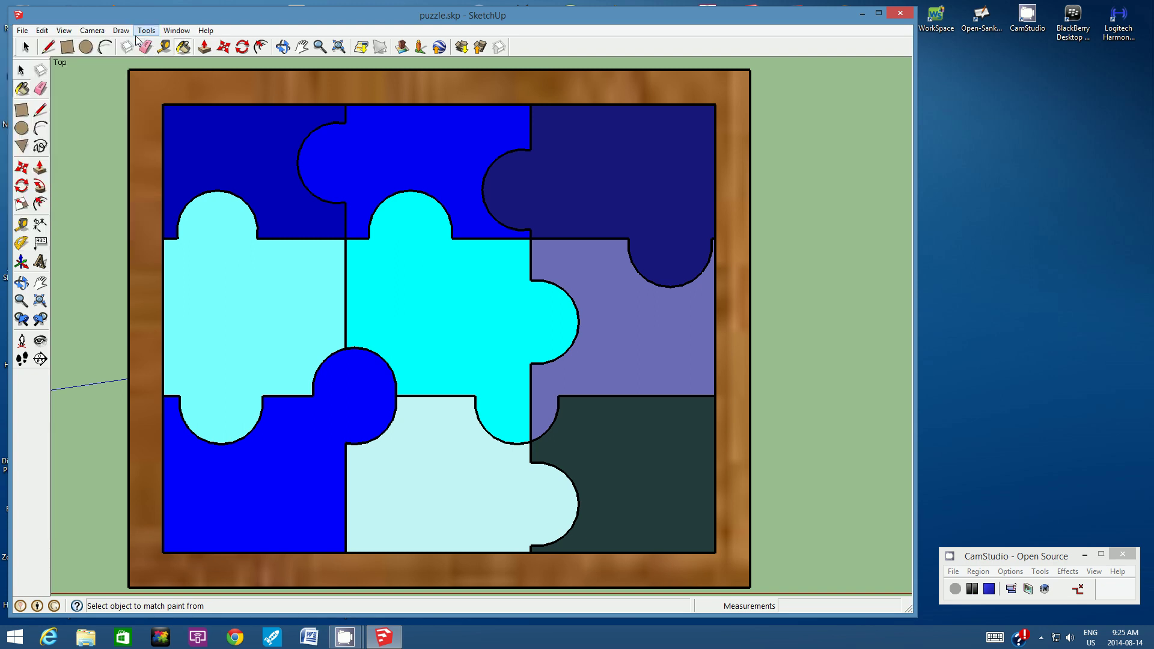
- Extrude the wood border face upward with Push/Pull to a height of 0.2 cm
left_click(320, 47)
scroll(351, 240, "down", 1)
scroll(351, 240, "down", 2)
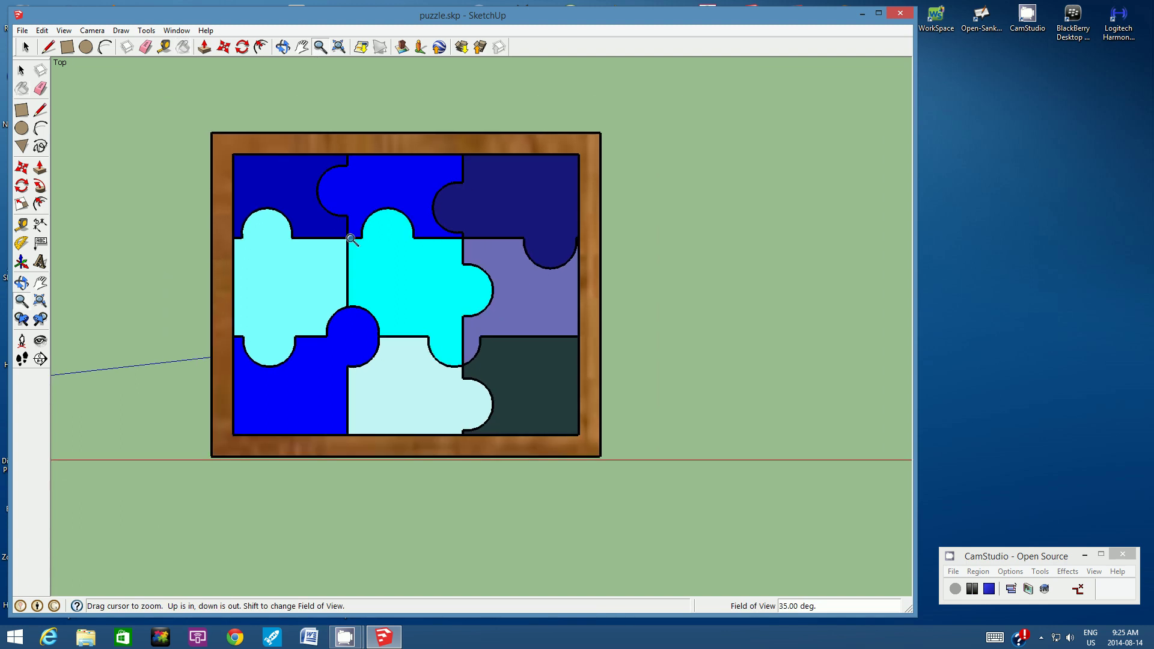
left_click(283, 47)
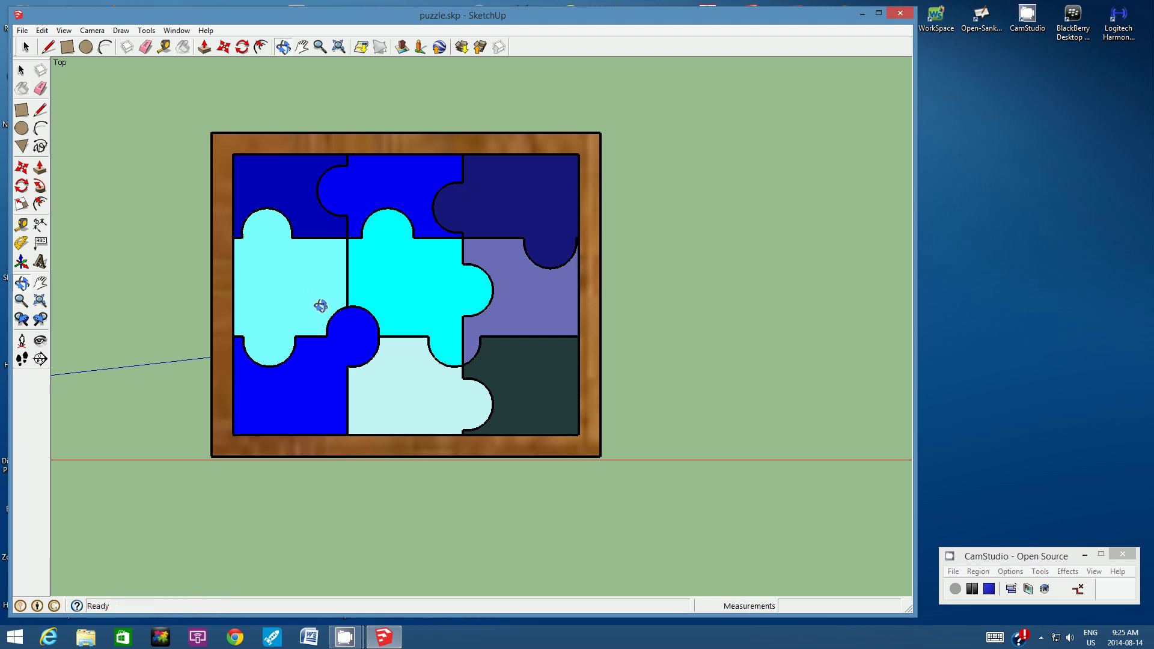
left_click_drag(320, 306, 313, 276)
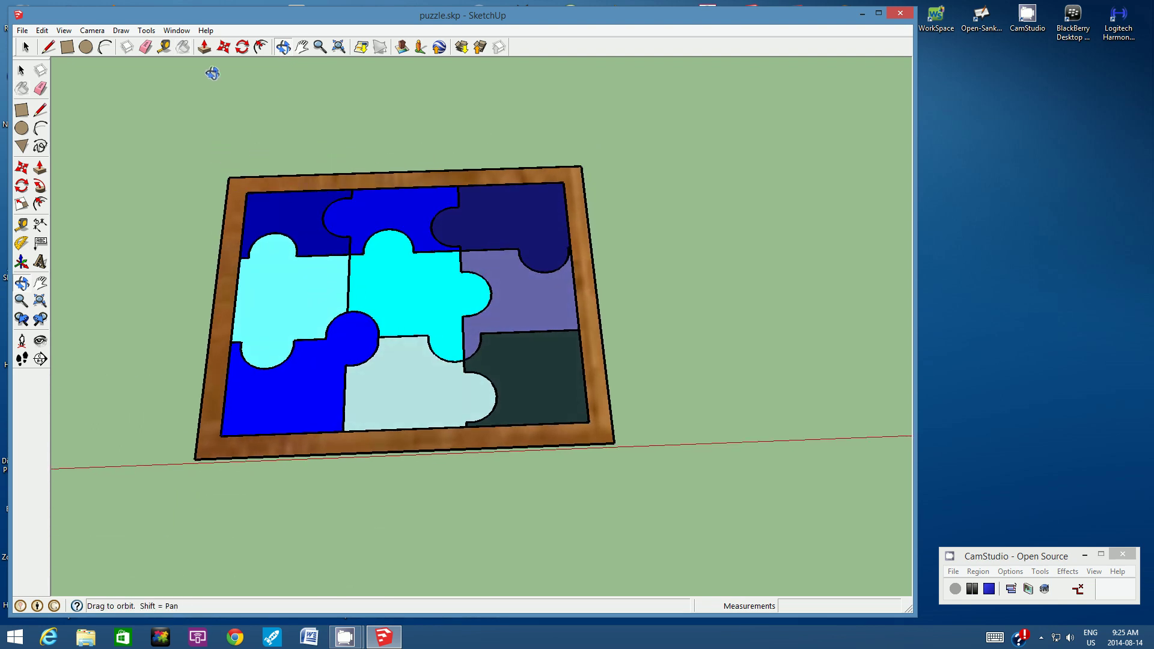
left_click(204, 47)
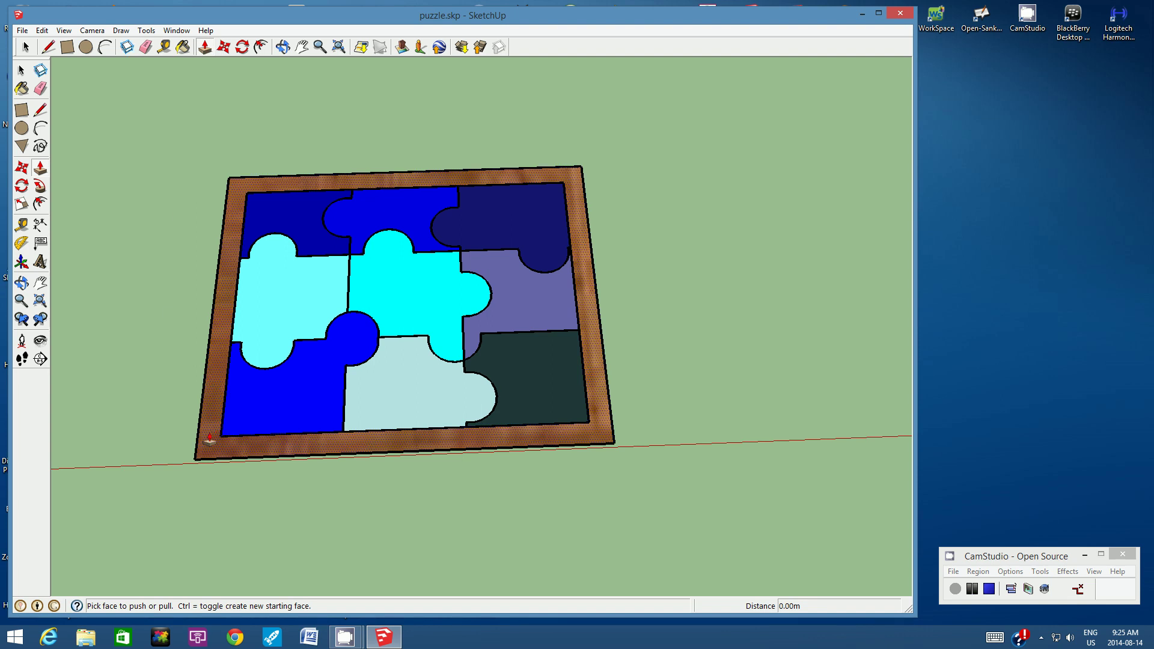
left_click_drag(210, 439, 215, 423)
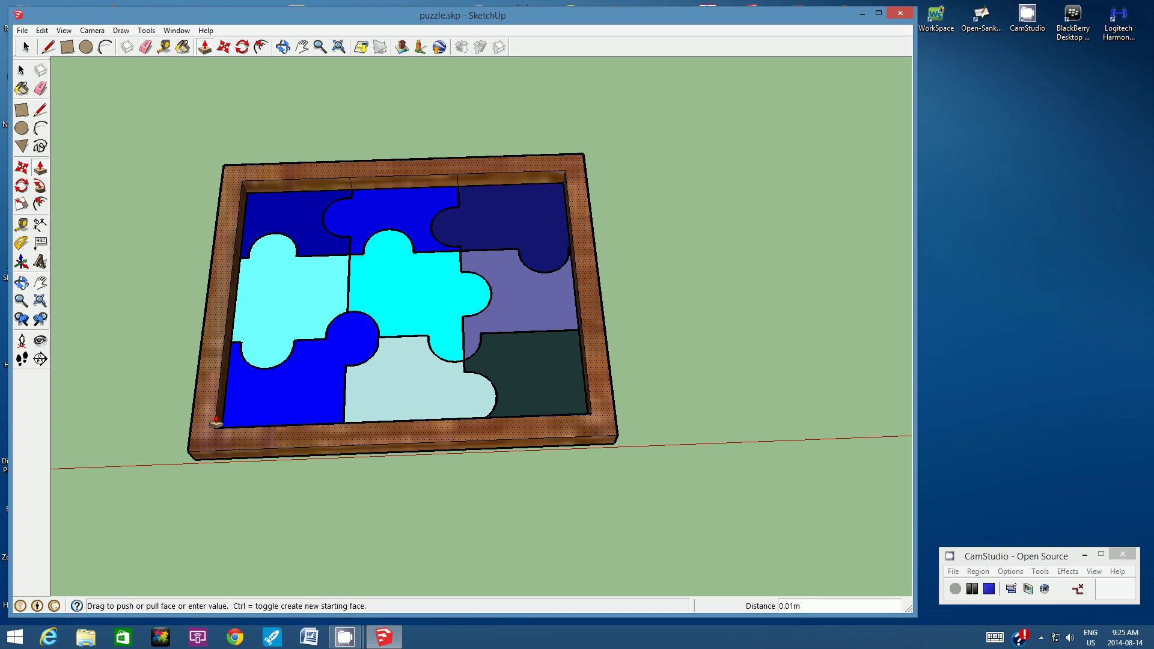
type("0.2cm")
key("Return")
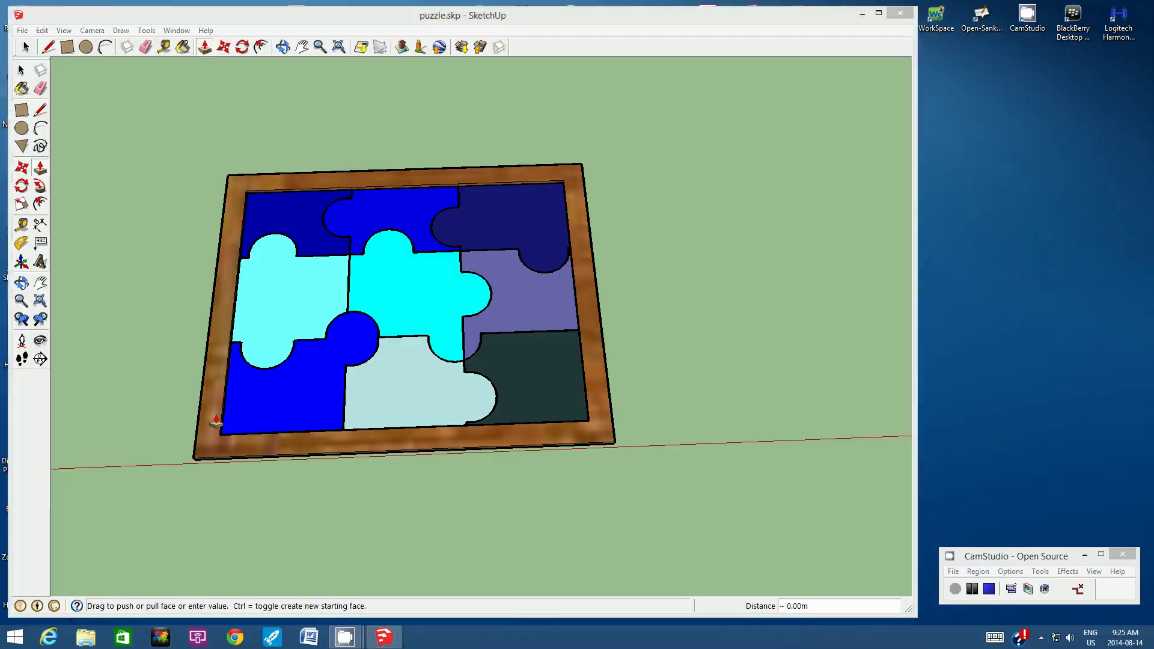
key("super")
left_click(51, 524)
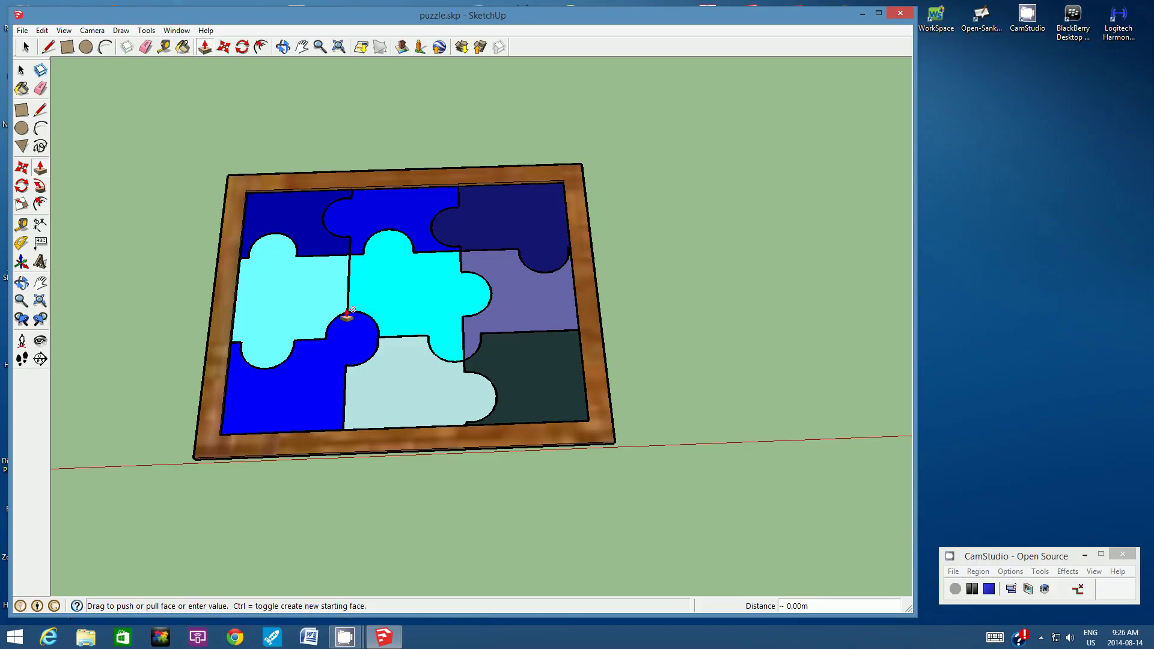
- Return to the standard Top view of the framed puzzle and save the model
left_click(288, 47)
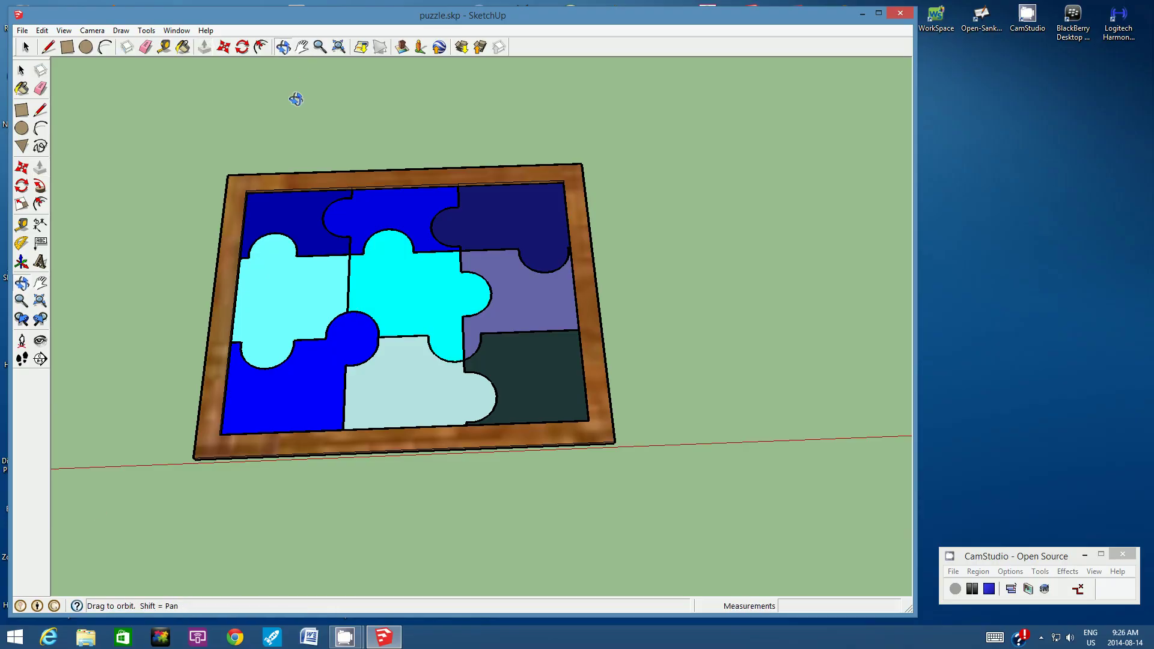
left_click_drag(386, 237, 377, 292)
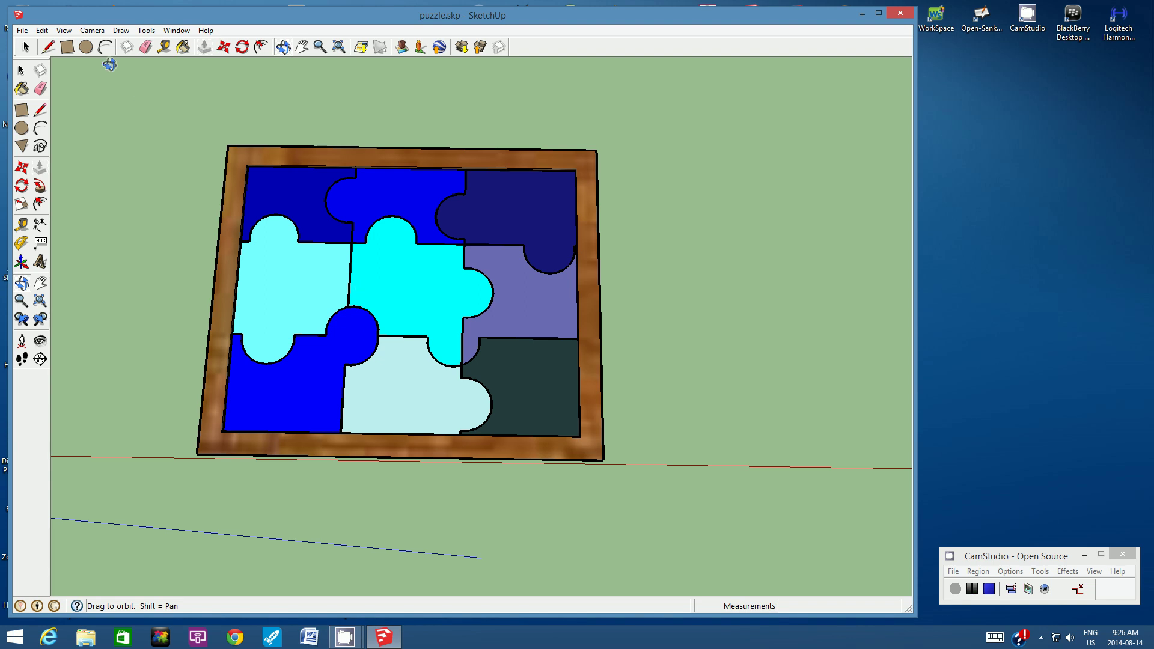
left_click(90, 32)
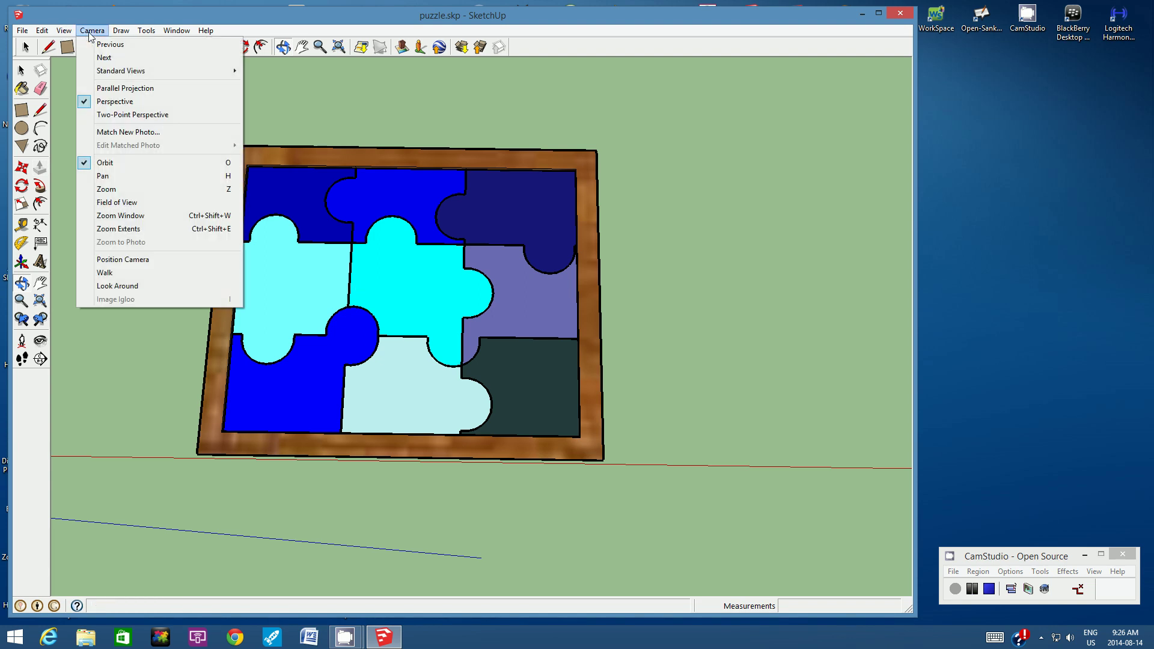
mouse_move(123, 71)
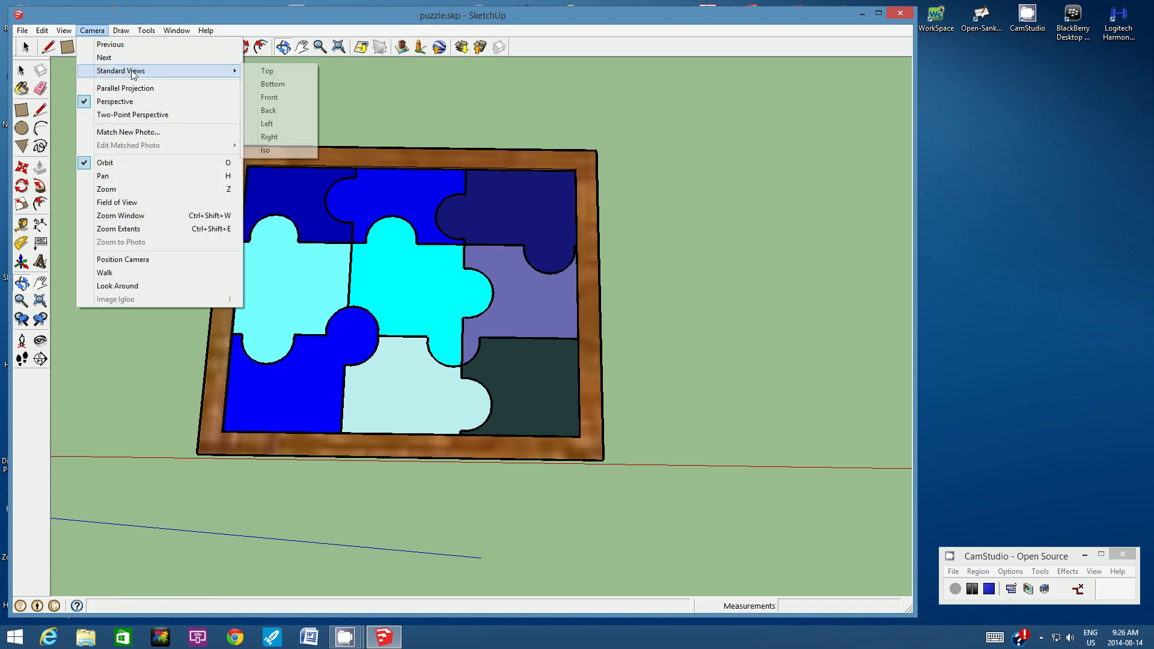
left_click(268, 73)
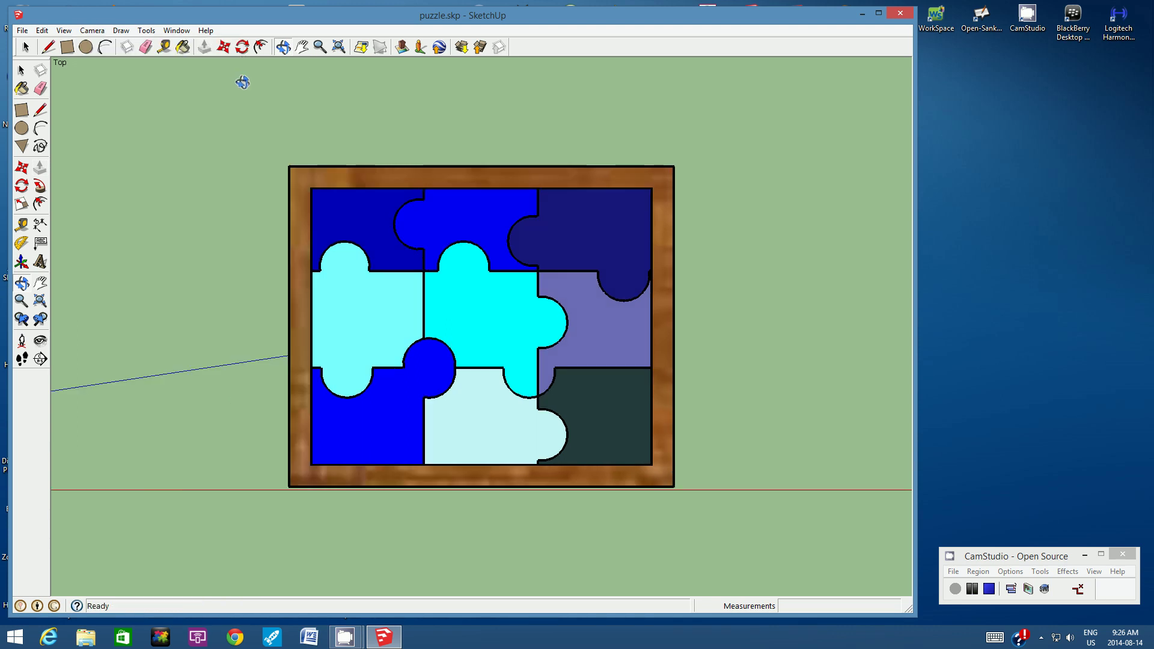
left_click(226, 49)
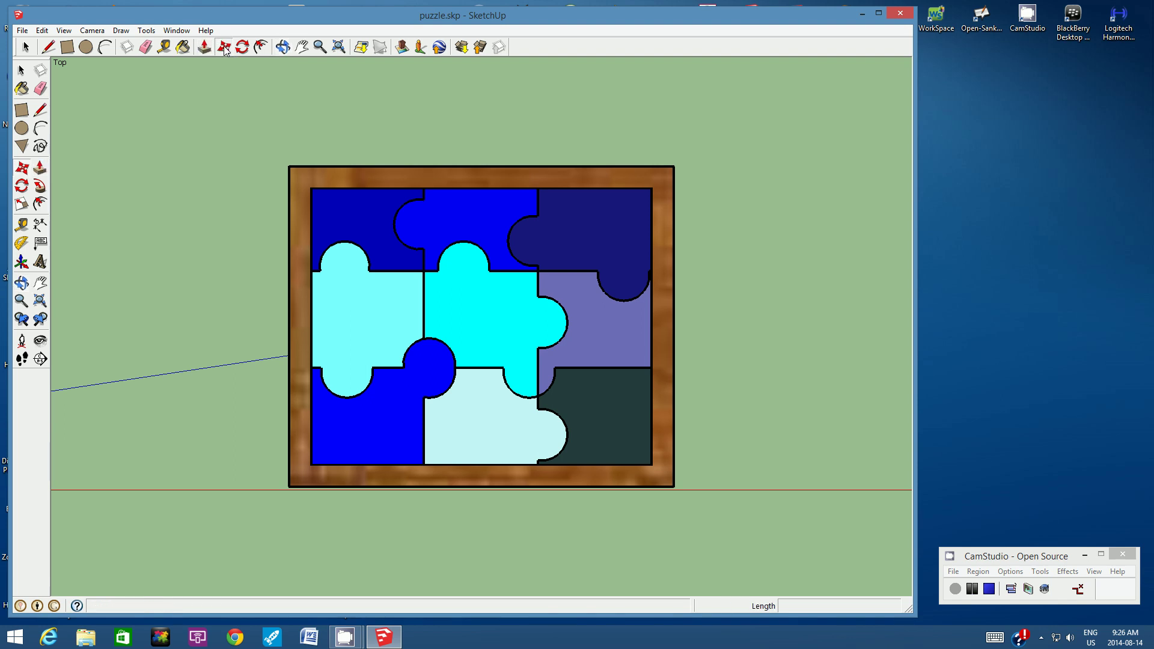
left_click(22, 30)
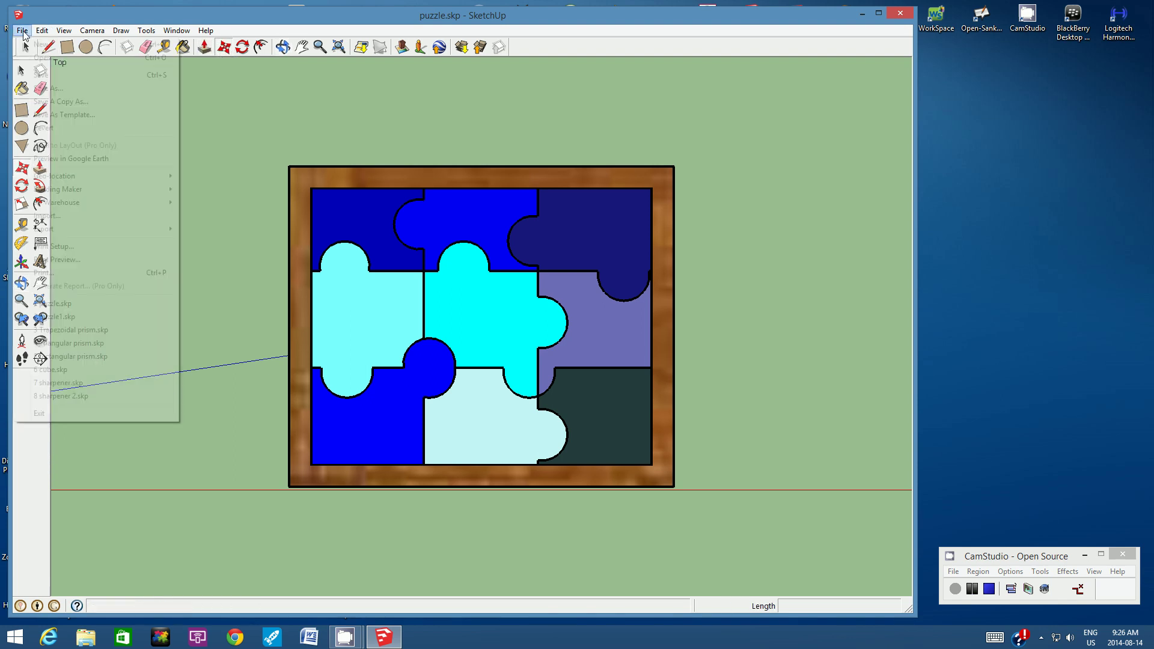
left_click(42, 75)
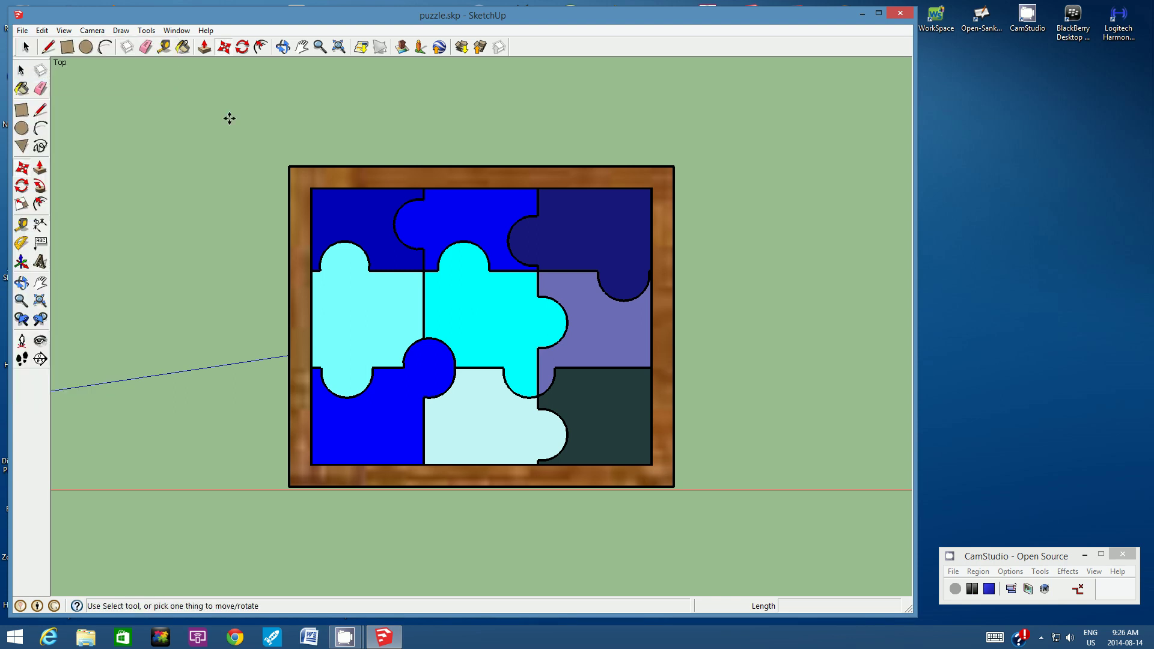
- Move the three top-row puzzle pieces out of the frame, the first to its left and the other two above it
left_click(353, 216)
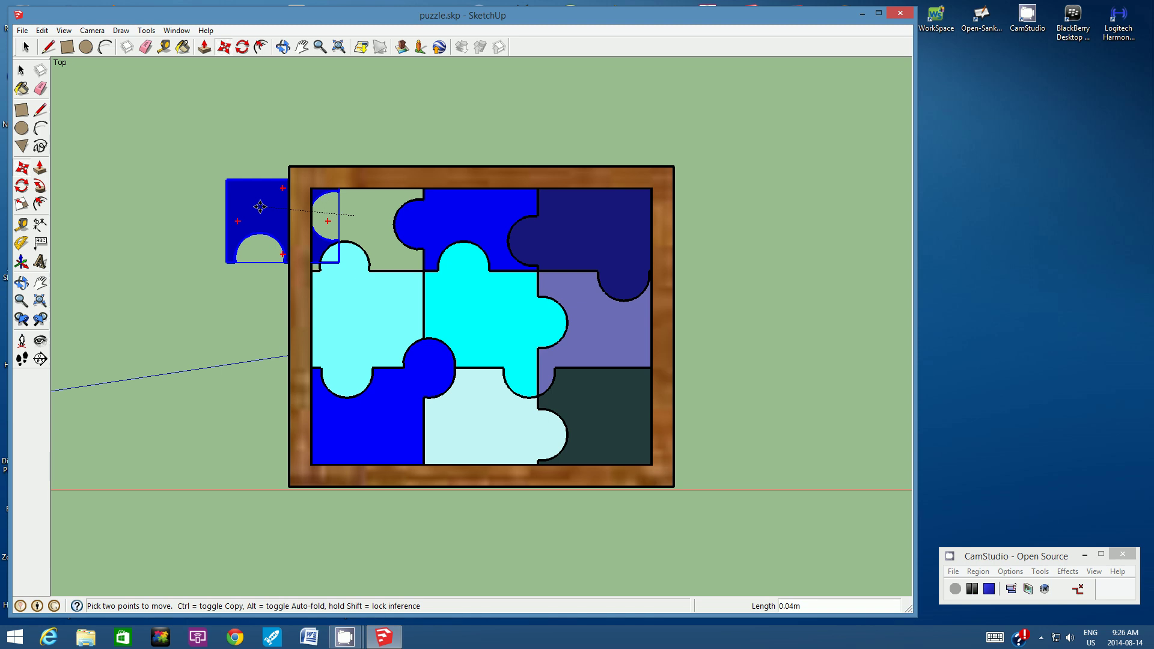
left_click(179, 202)
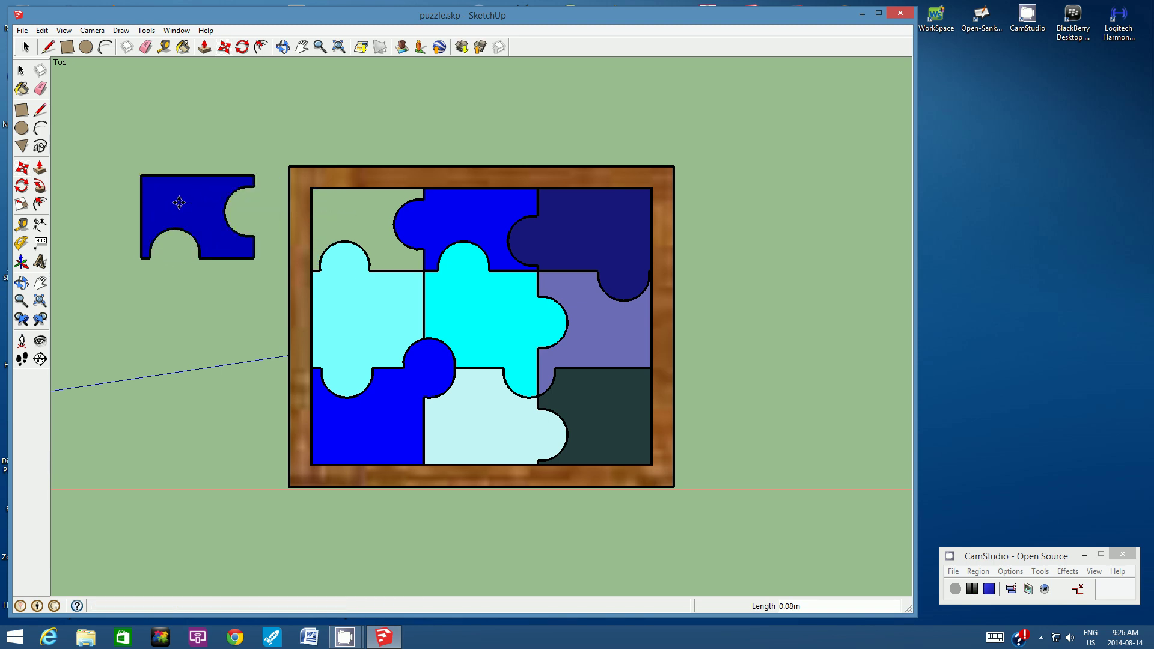
left_click(461, 213)
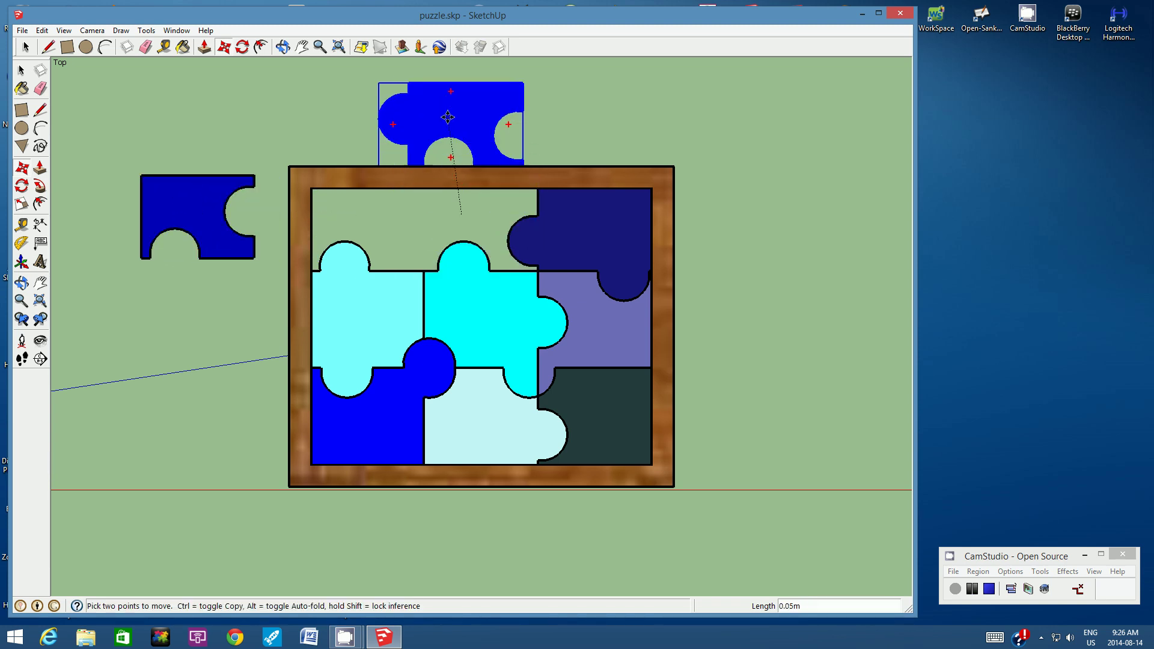
left_click(445, 84)
left_click(580, 237)
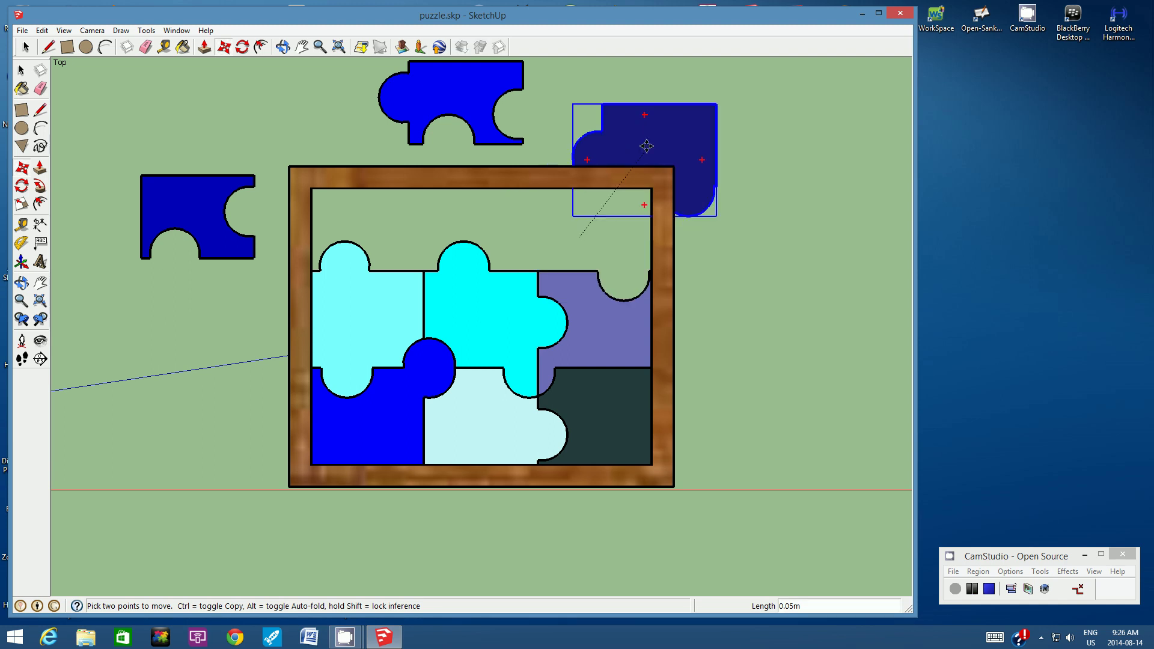
left_click(678, 123)
- Move the middle-row left and bottom-row left puzzle pieces out to the left of the frame
left_click(369, 311)
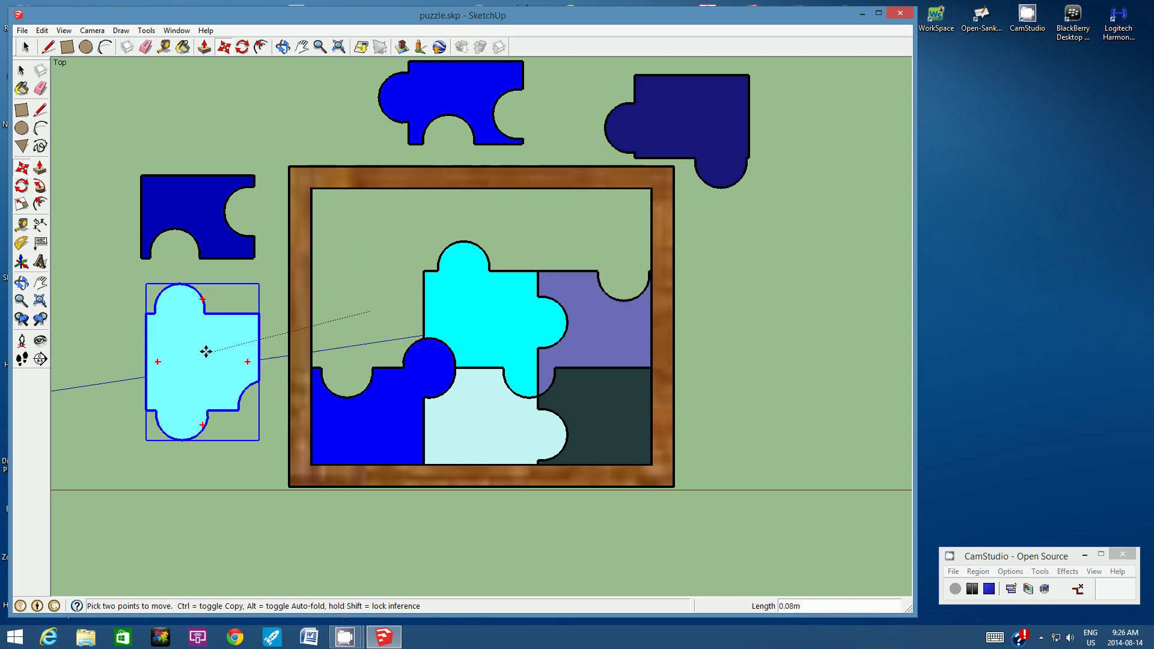
left_click(206, 350)
left_click(366, 428)
left_click(178, 533)
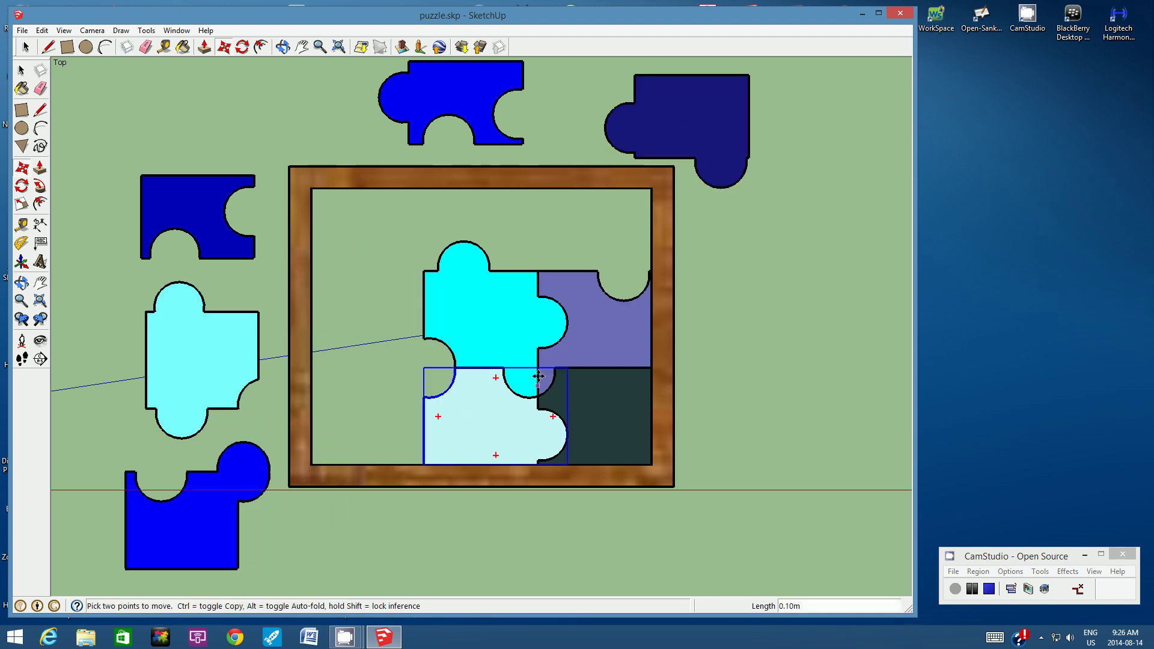
- Move the middle-row right piece and the bright cyan centre piece out to the right of the frame
left_click(626, 320)
left_click(866, 291)
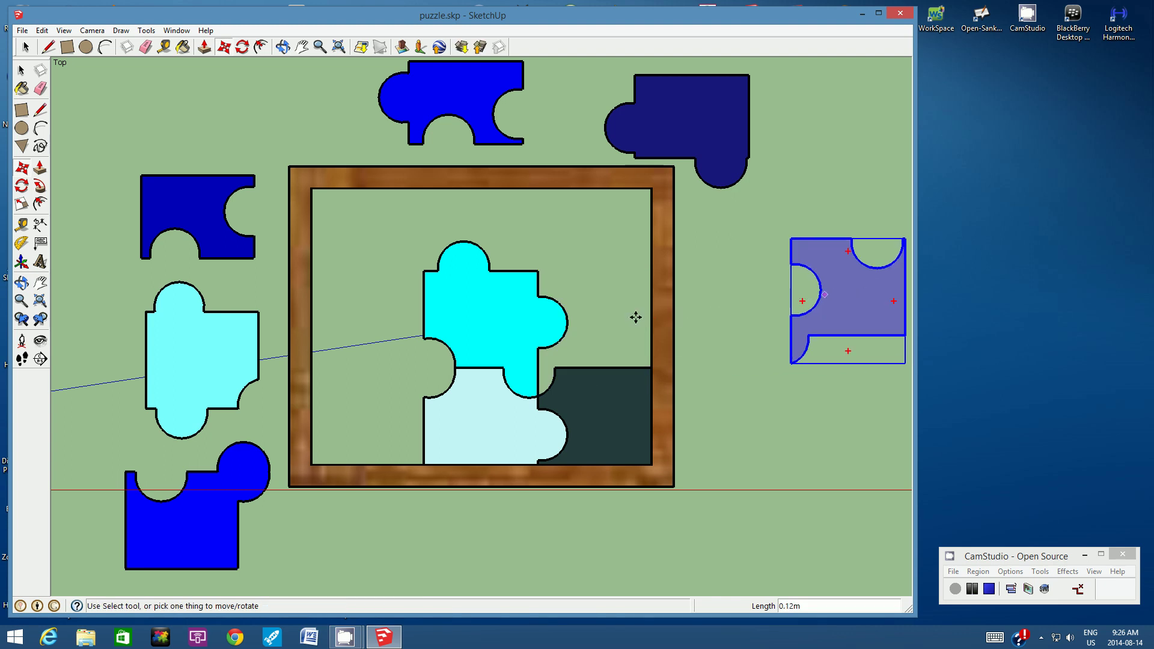
left_click(510, 306)
left_click(827, 165)
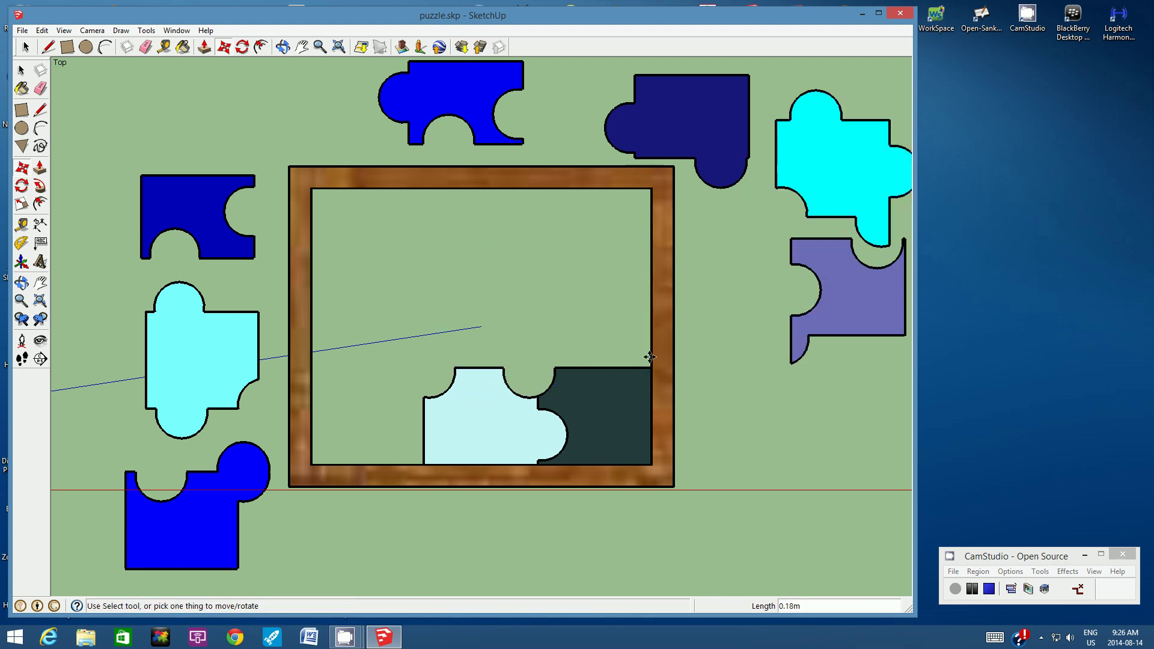
- Move the bottom-row right piece to the right of the frame and the bottom-row middle piece below it
left_click(592, 412)
left_click(760, 434)
left_click(475, 433)
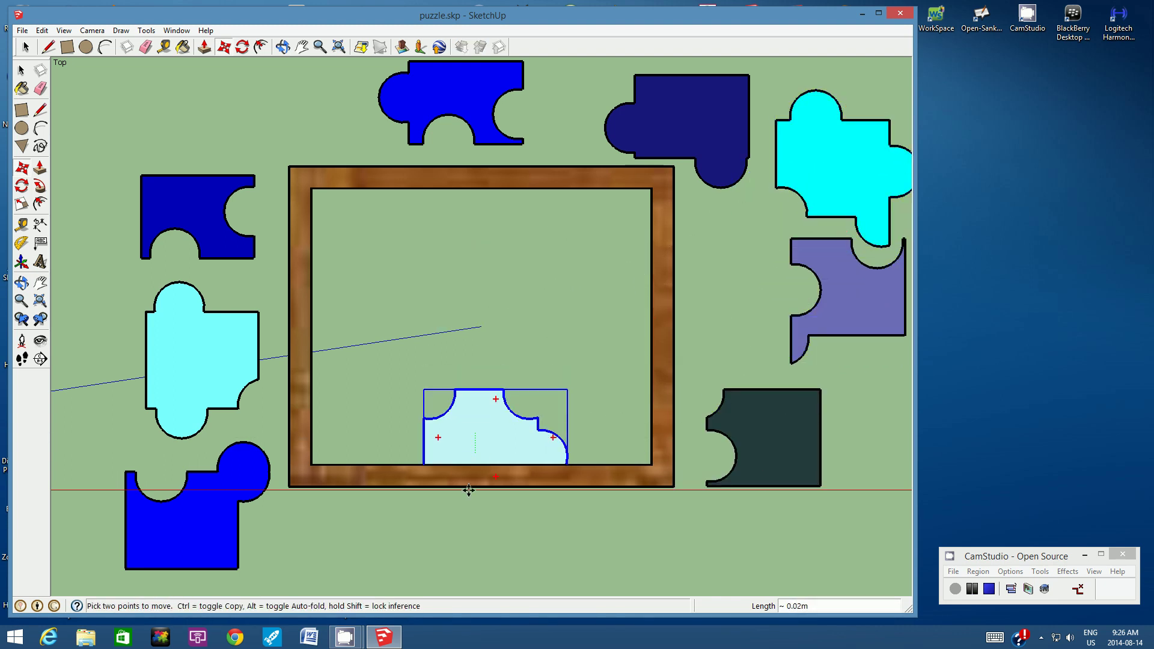
left_click(423, 563)
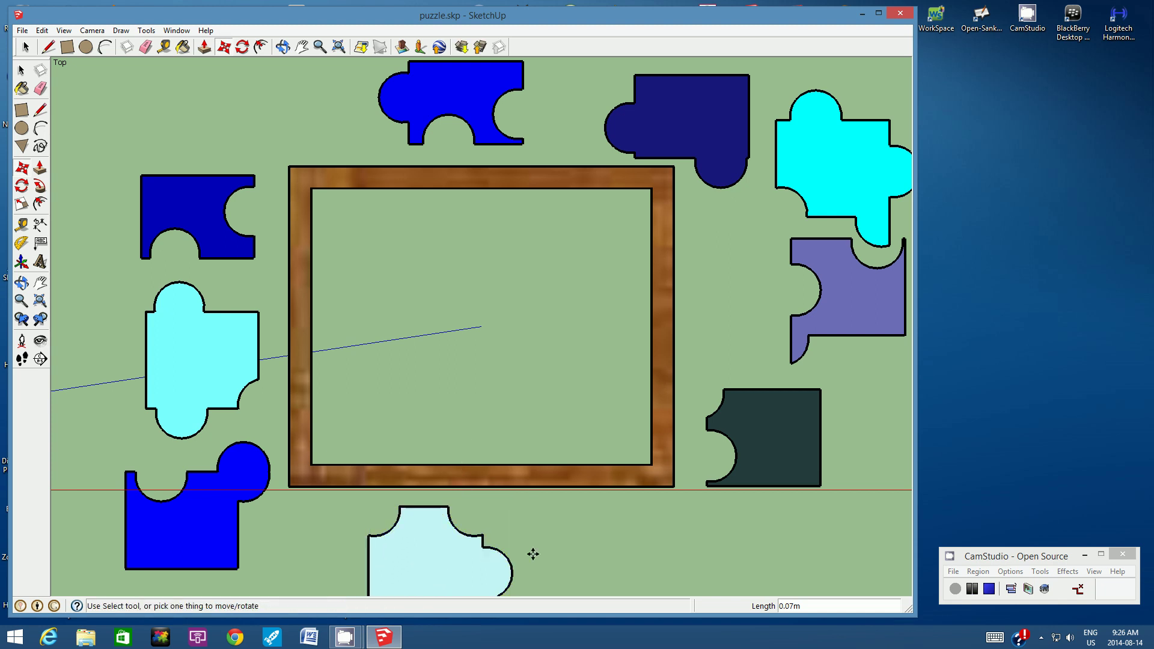